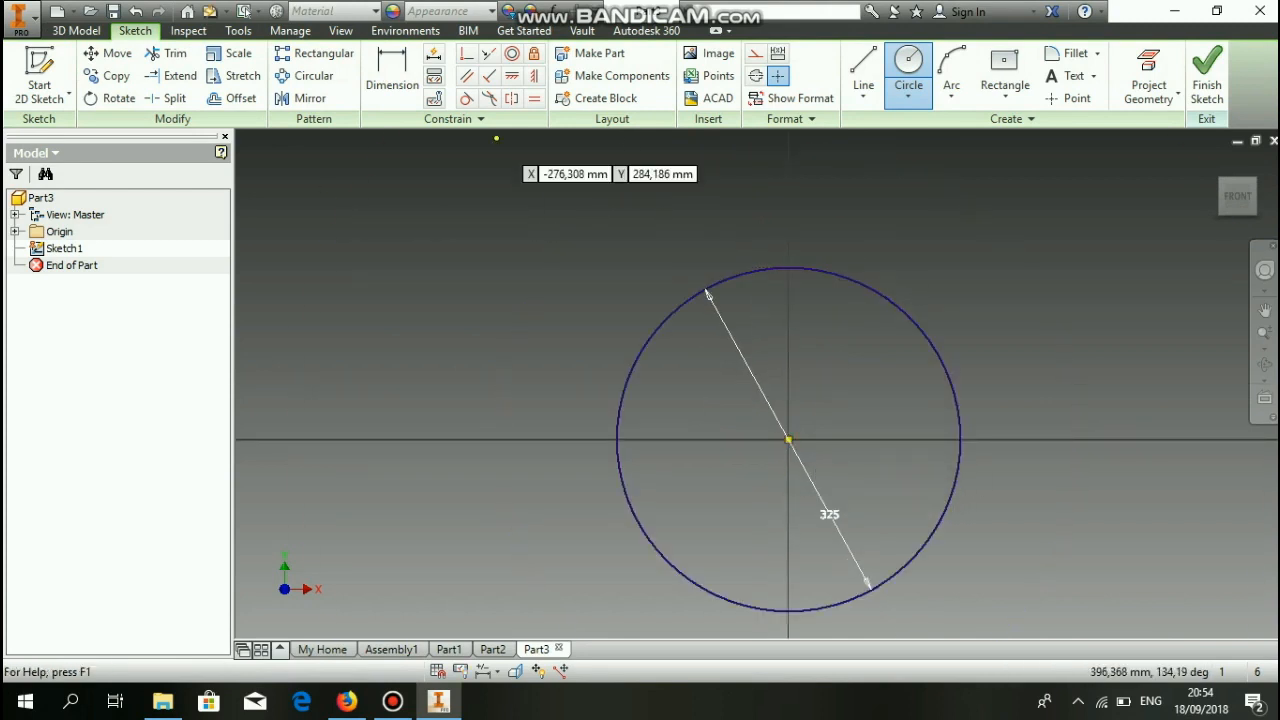
# Step: Extrude the 325 mm circle by 940 mm into a solid cylinder
pyautogui.click(76, 31)
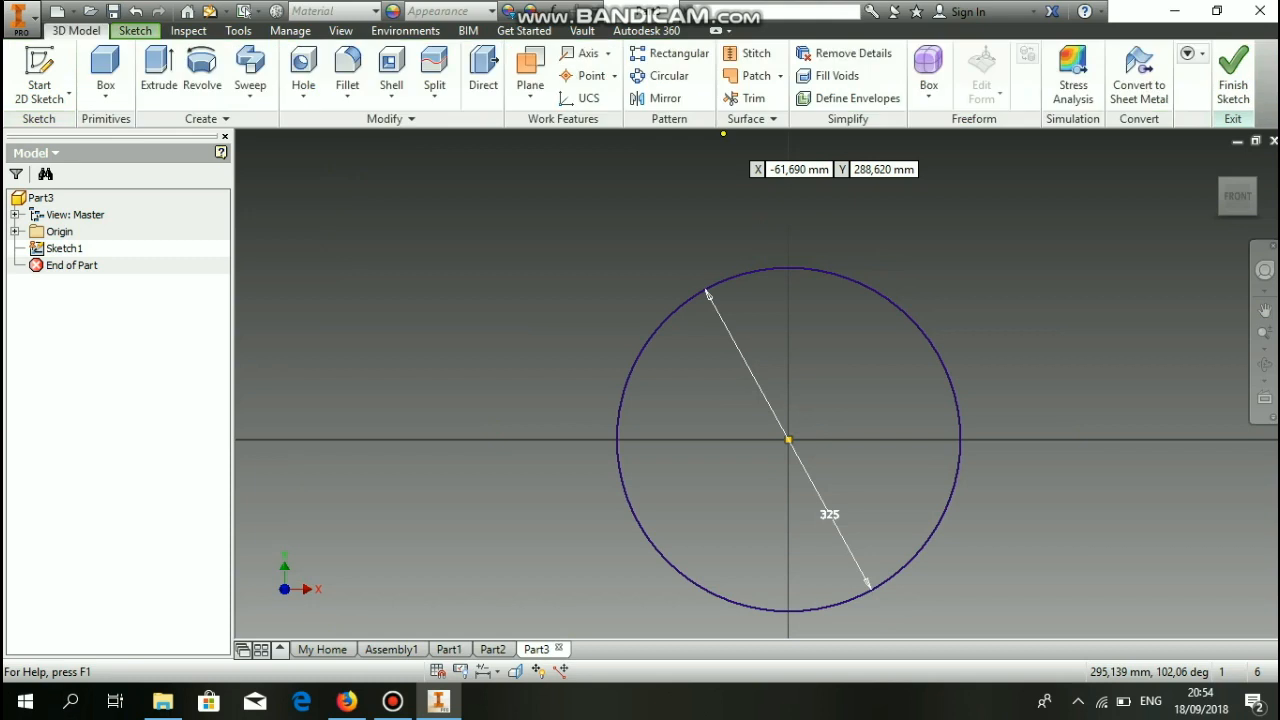
pyautogui.click(159, 68)
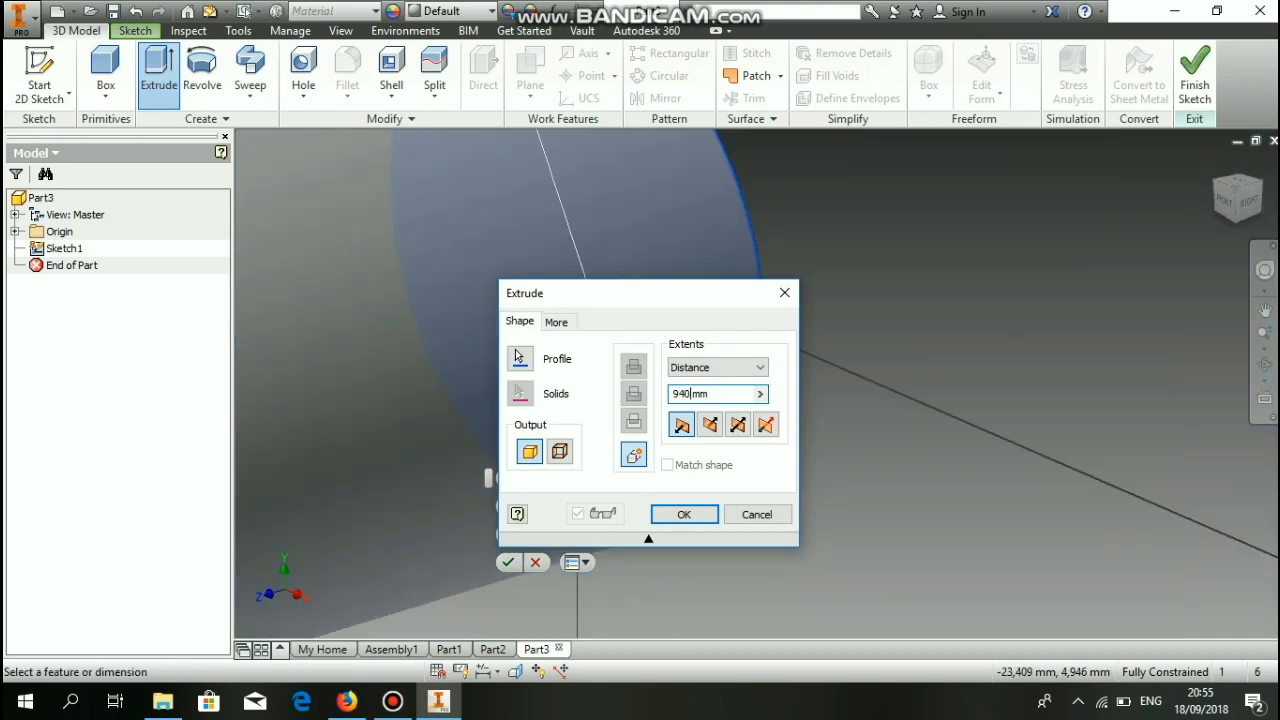
pyautogui.press('Return')
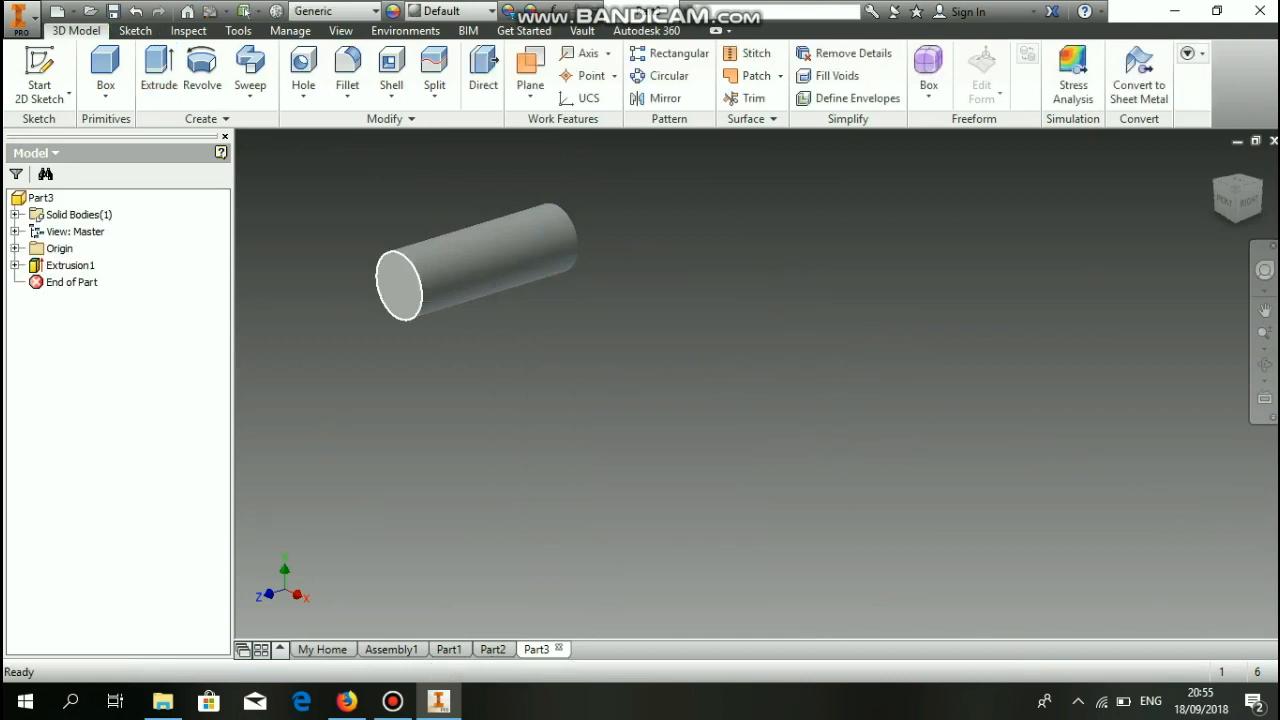
# Step: Start a sketch on the cylinder's front end face and draw a rectangle centred on the origin, about 457 by 441 mm
pyautogui.click(400, 285)
pyautogui.rightClick(405, 296)
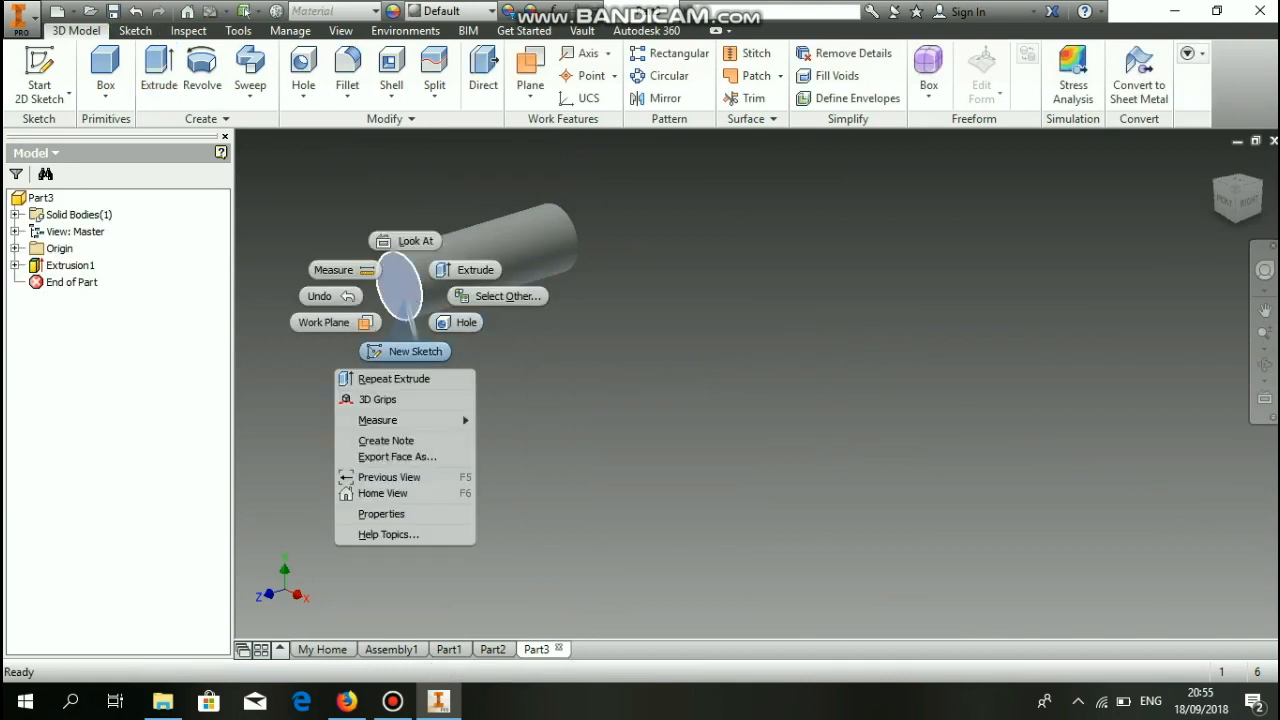
pyautogui.click(405, 351)
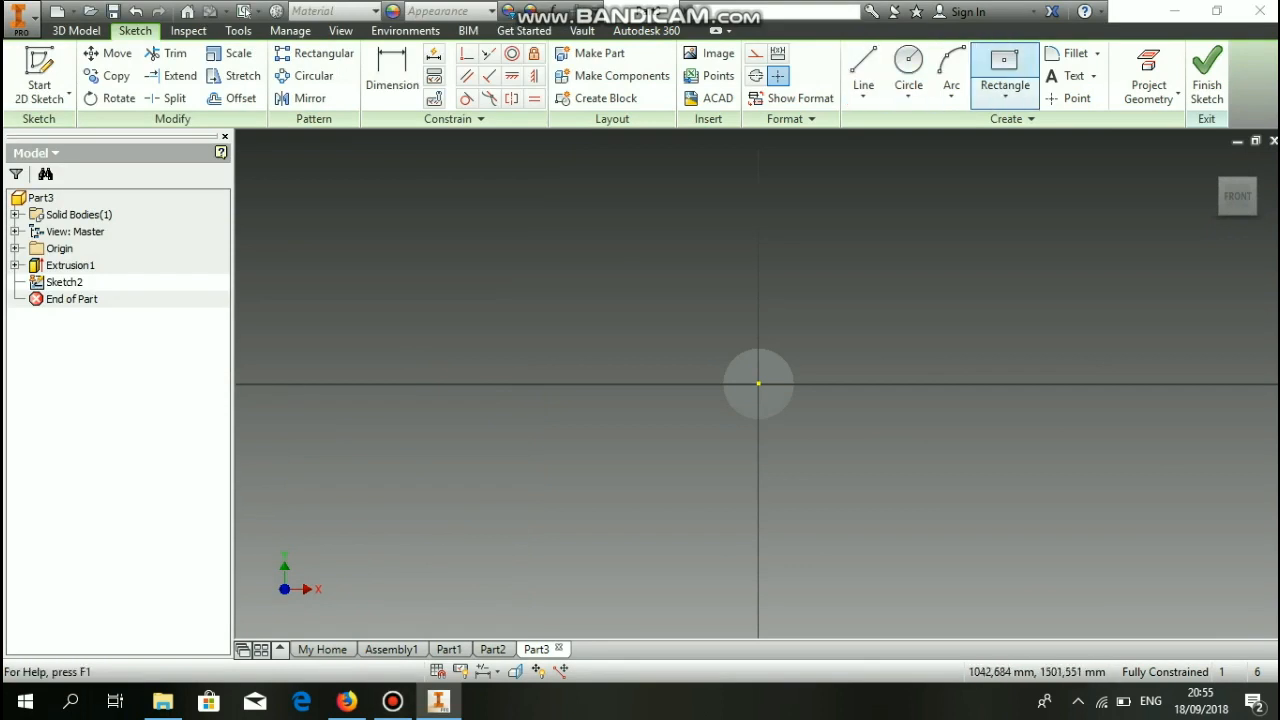
pyautogui.click(758, 383)
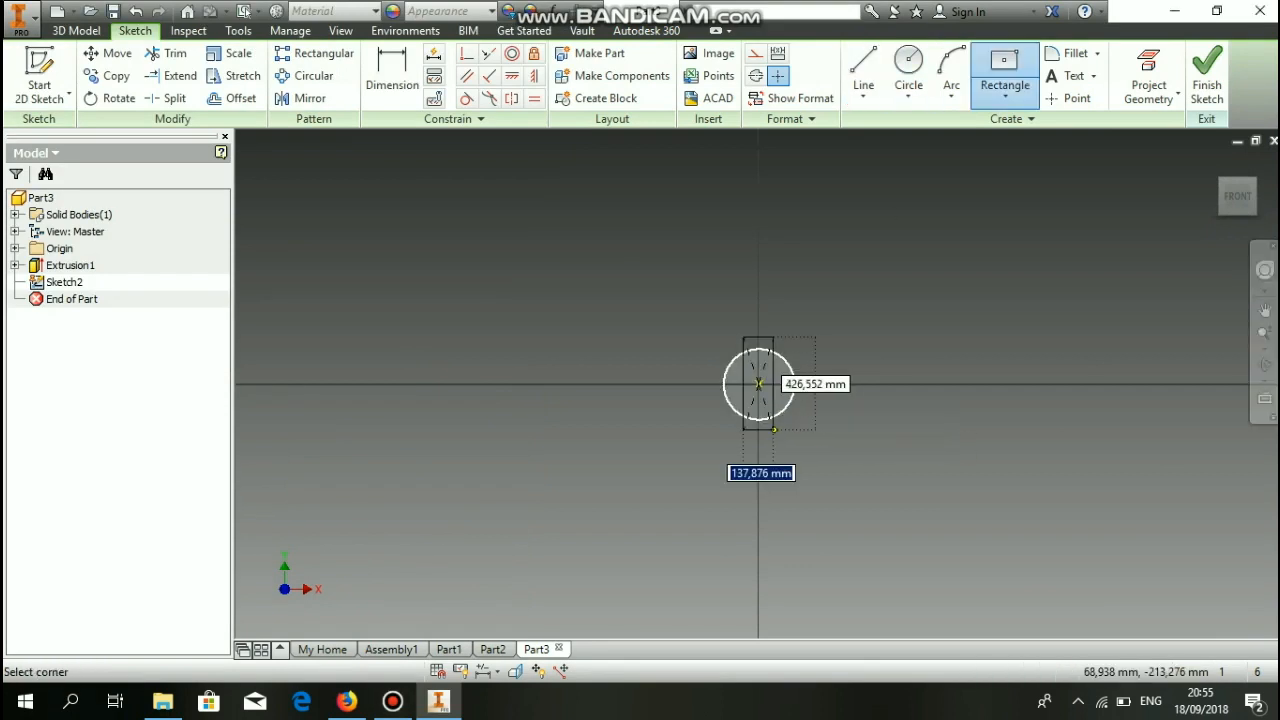
pyautogui.click(808, 441)
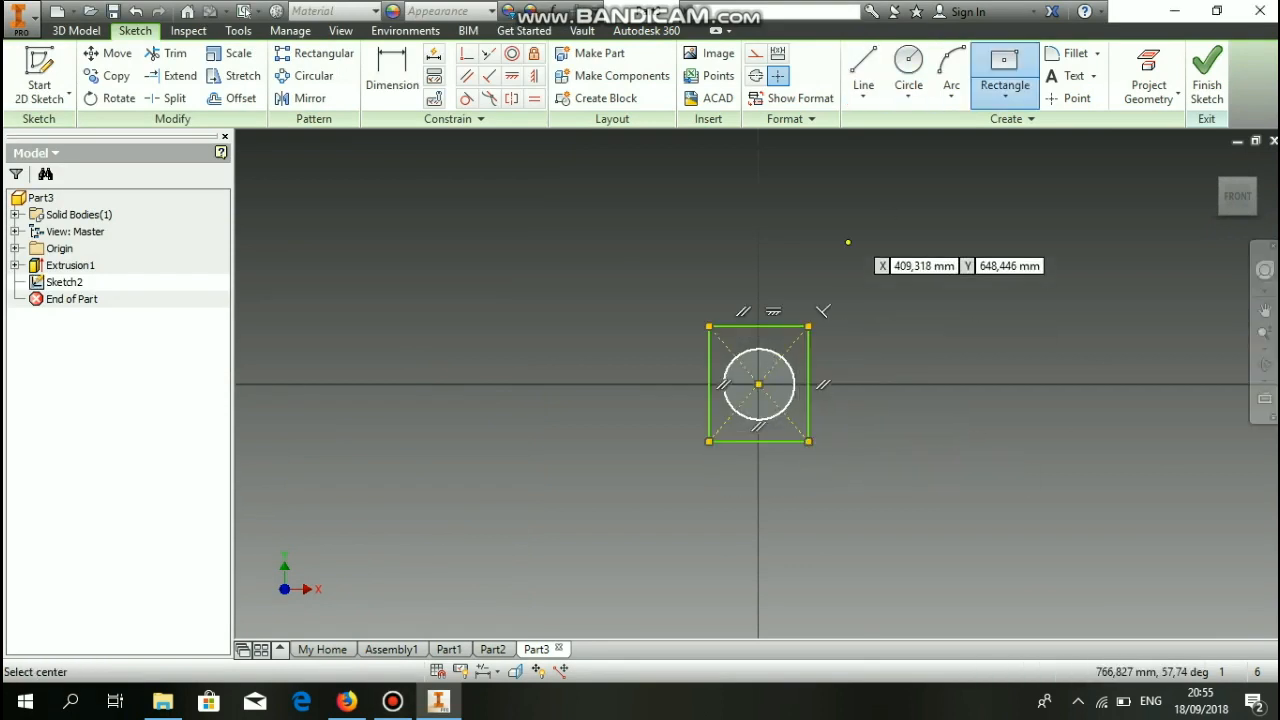
# Step: Dimension the rectangle's width and height to 380 mm each
pyautogui.click(392, 75)
pyautogui.click(750, 327)
pyautogui.click(752, 297)
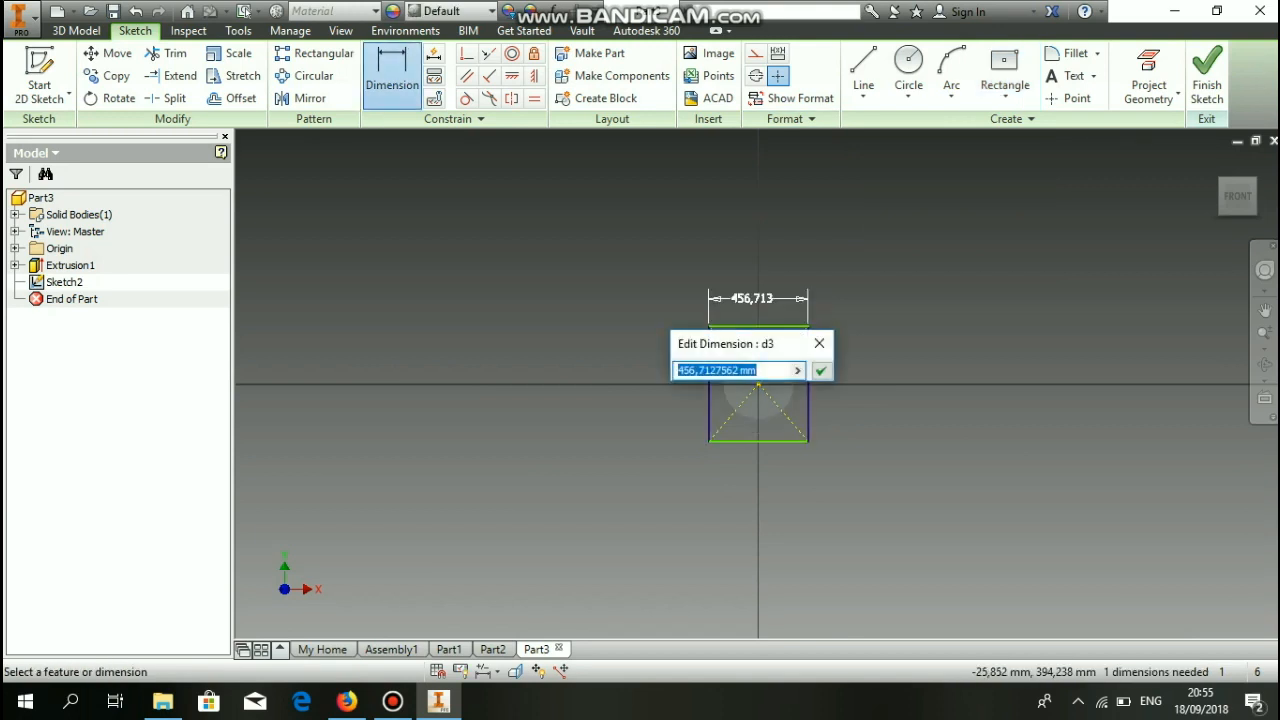
pyautogui.press('Return')
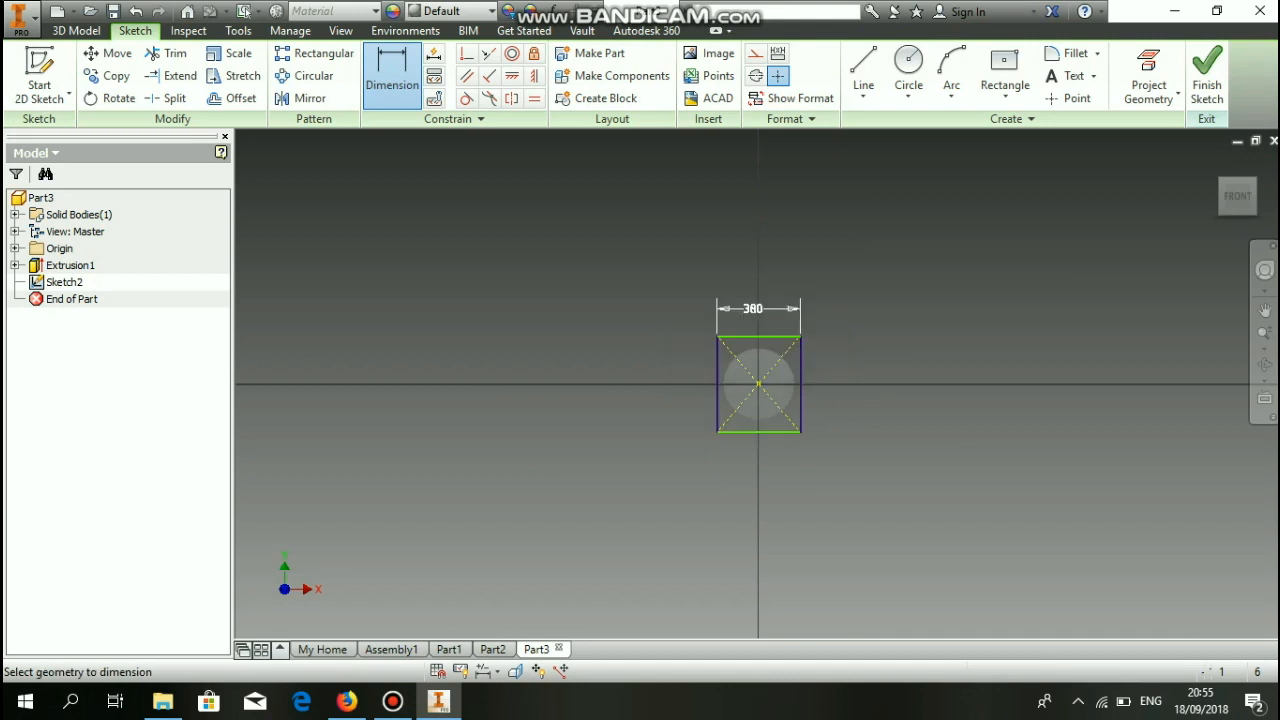
pyautogui.click(798, 375)
pyautogui.click(825, 381)
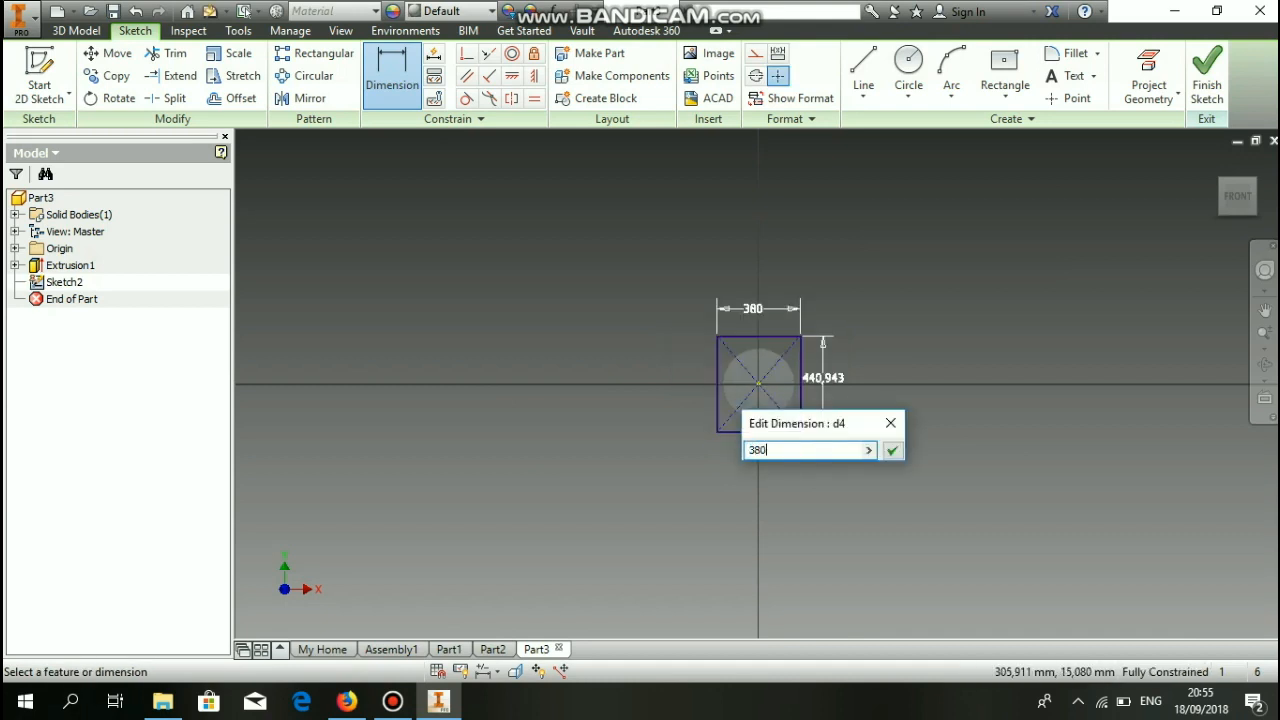
pyautogui.press('Return')
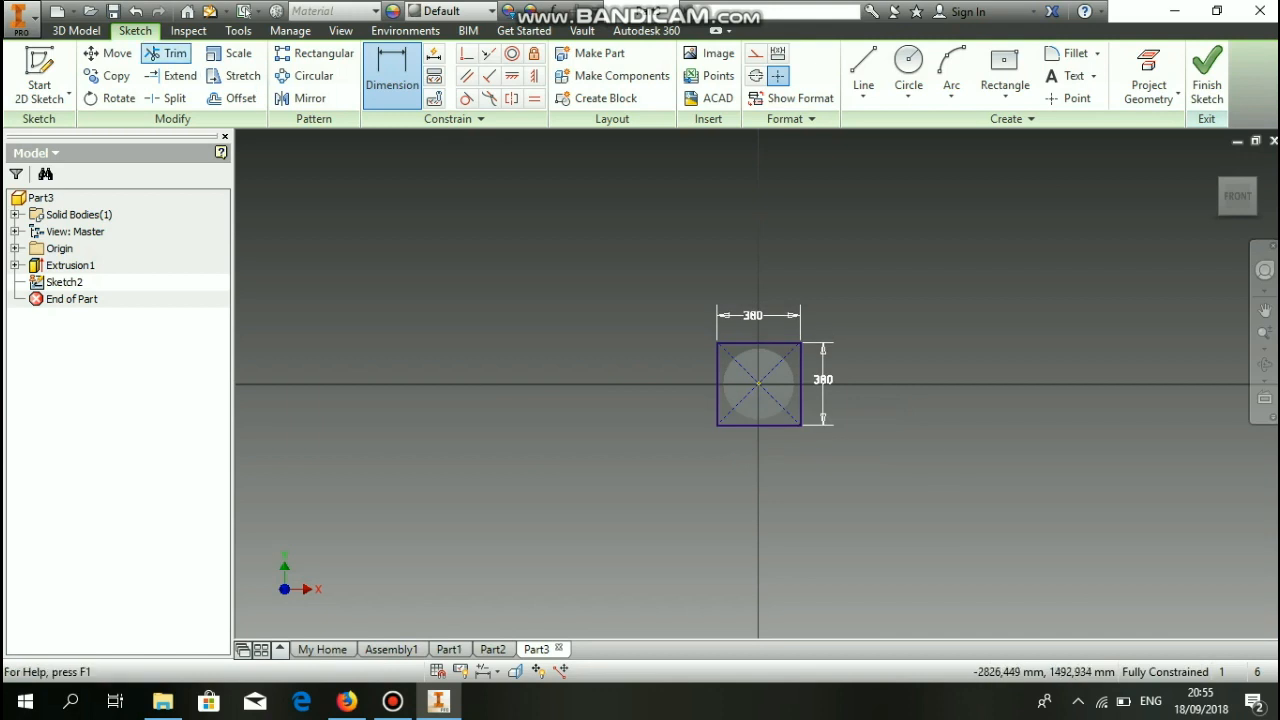
# Step: Extrude the 380 mm square by 93 mm in the reversed direction, back along the cylinder, joining it to the body
pyautogui.click(76, 30)
pyautogui.click(159, 70)
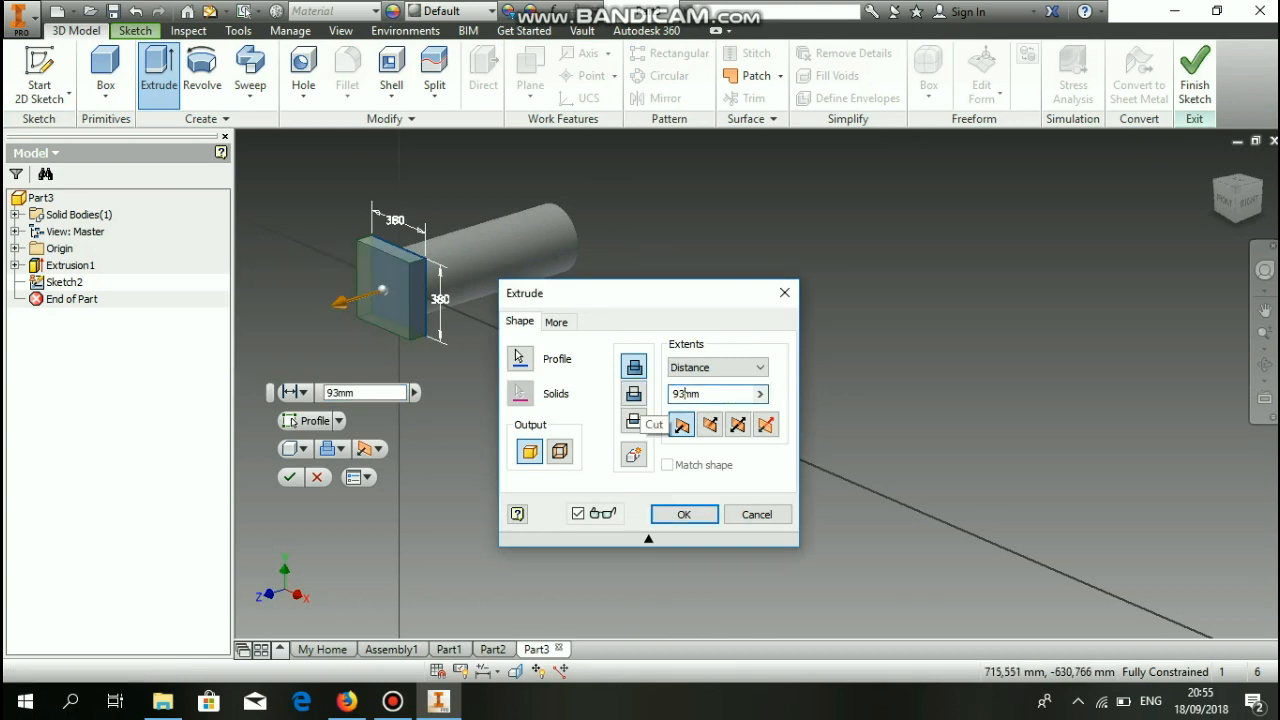
pyautogui.click(710, 425)
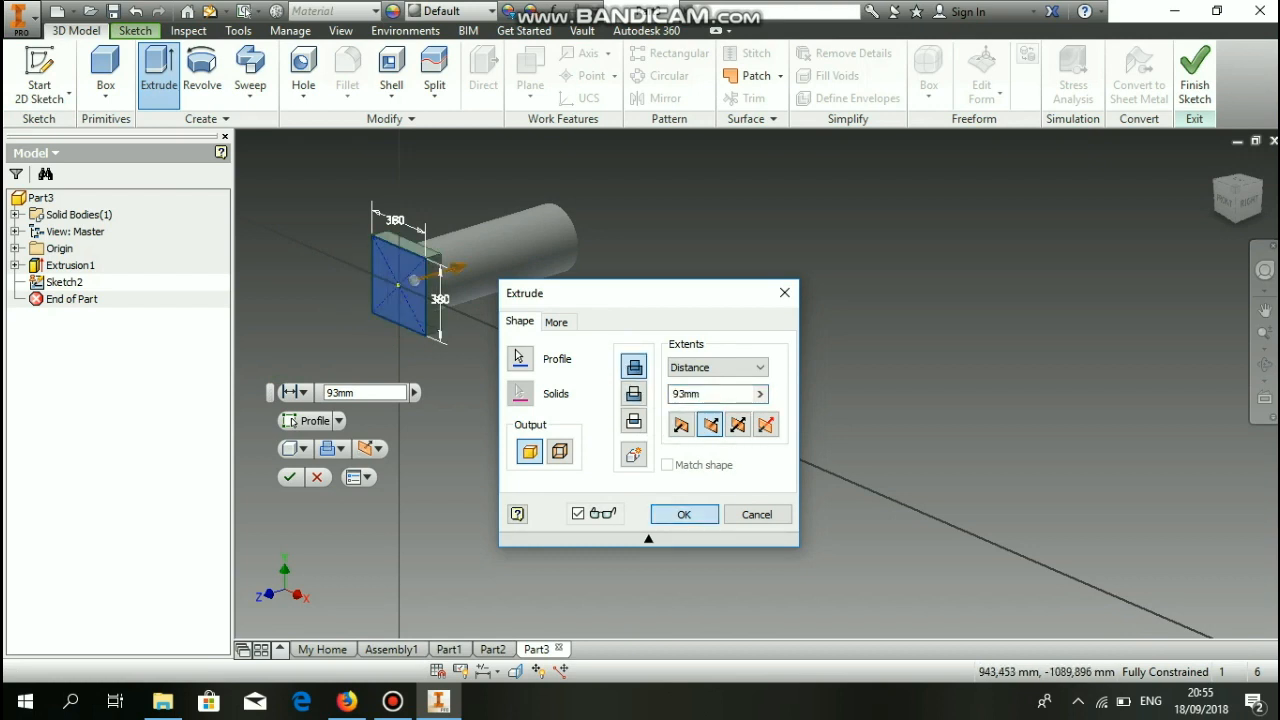
pyautogui.click(684, 514)
# Step: Start a new sketch on the outer face of the square plate
pyautogui.click(390, 284)
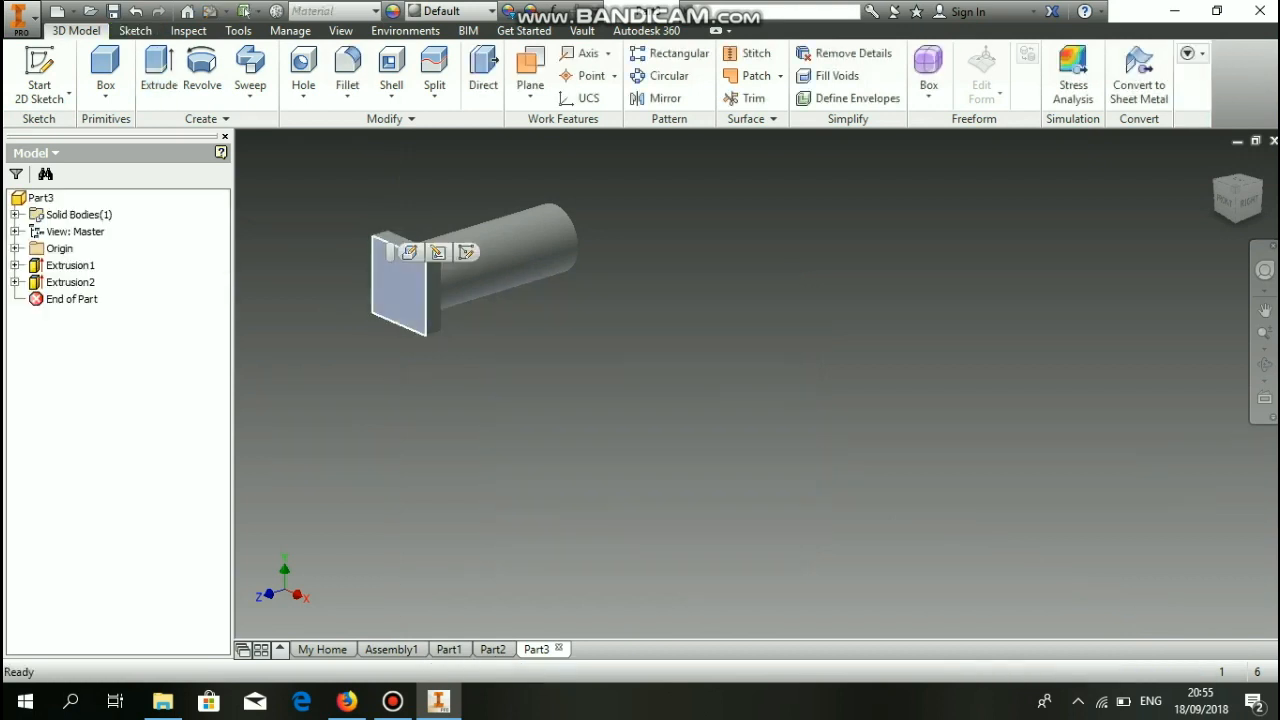
pyautogui.rightClick(380, 265)
pyautogui.click(371, 320)
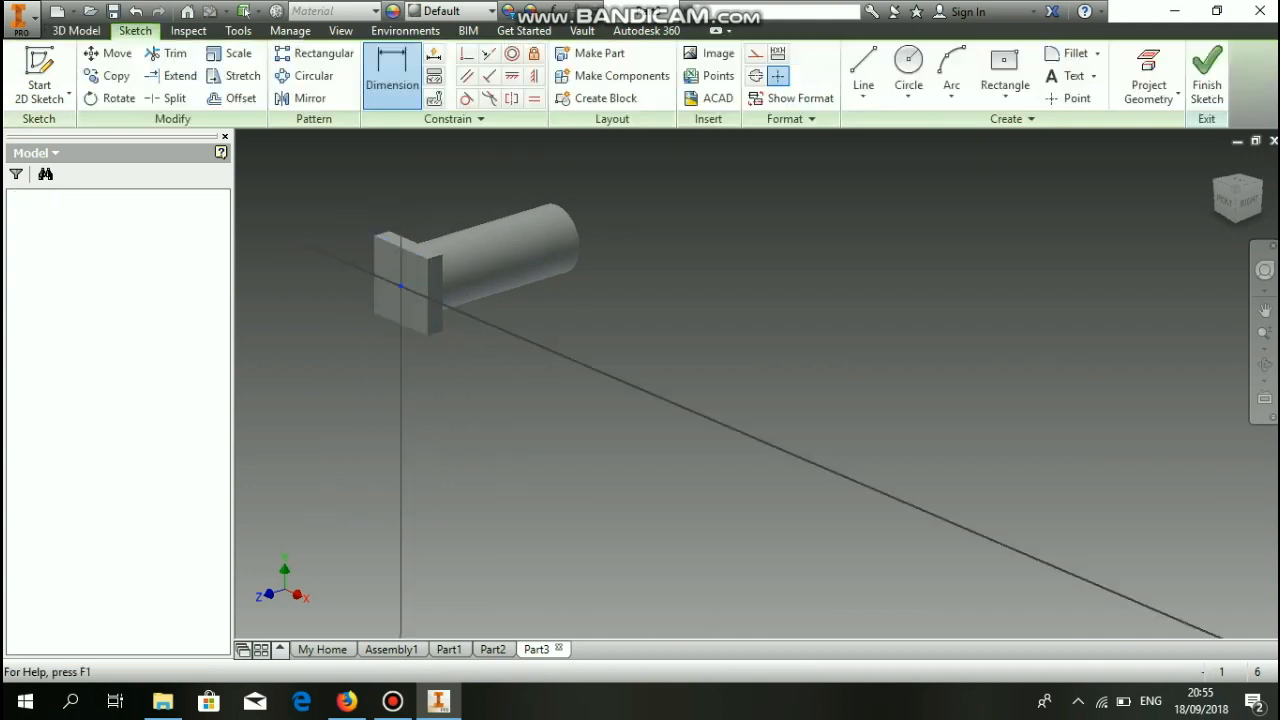
# Step: Draw a 279 mm horizontal line from the vertical axis, about 141 mm above the plate's centre
pyautogui.click(863, 64)
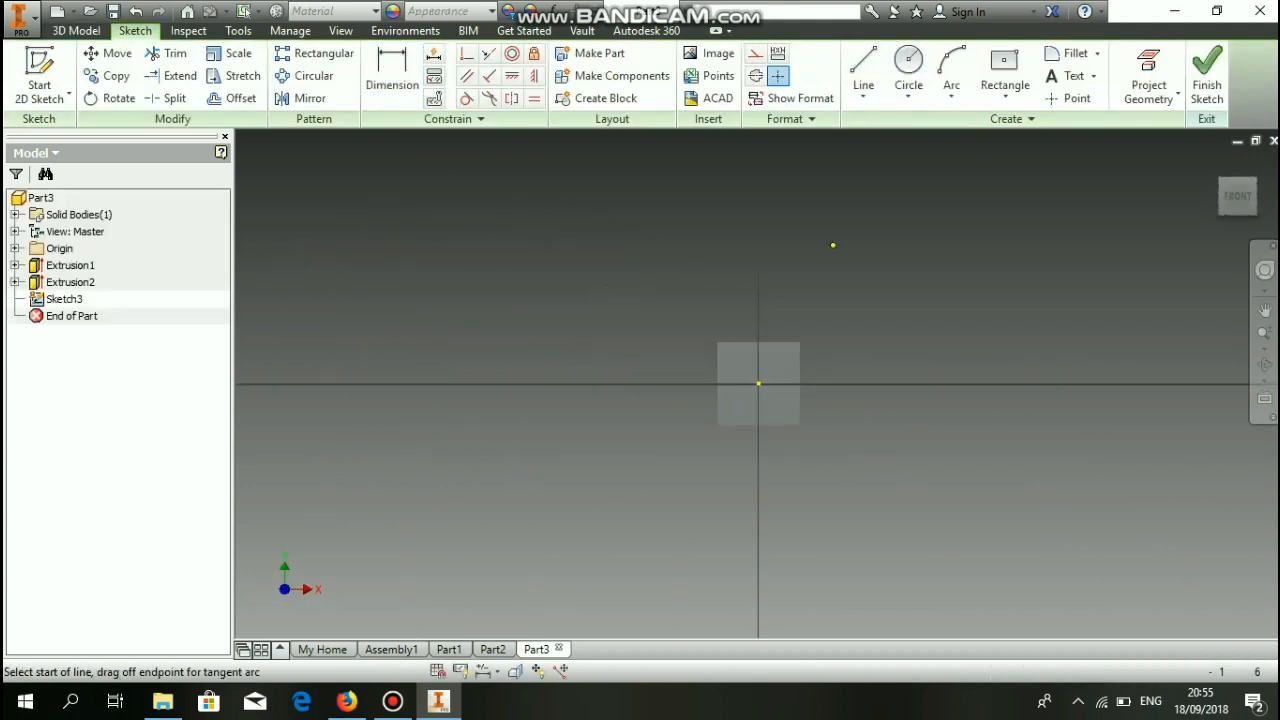
pyautogui.scroll(3, 758, 357)
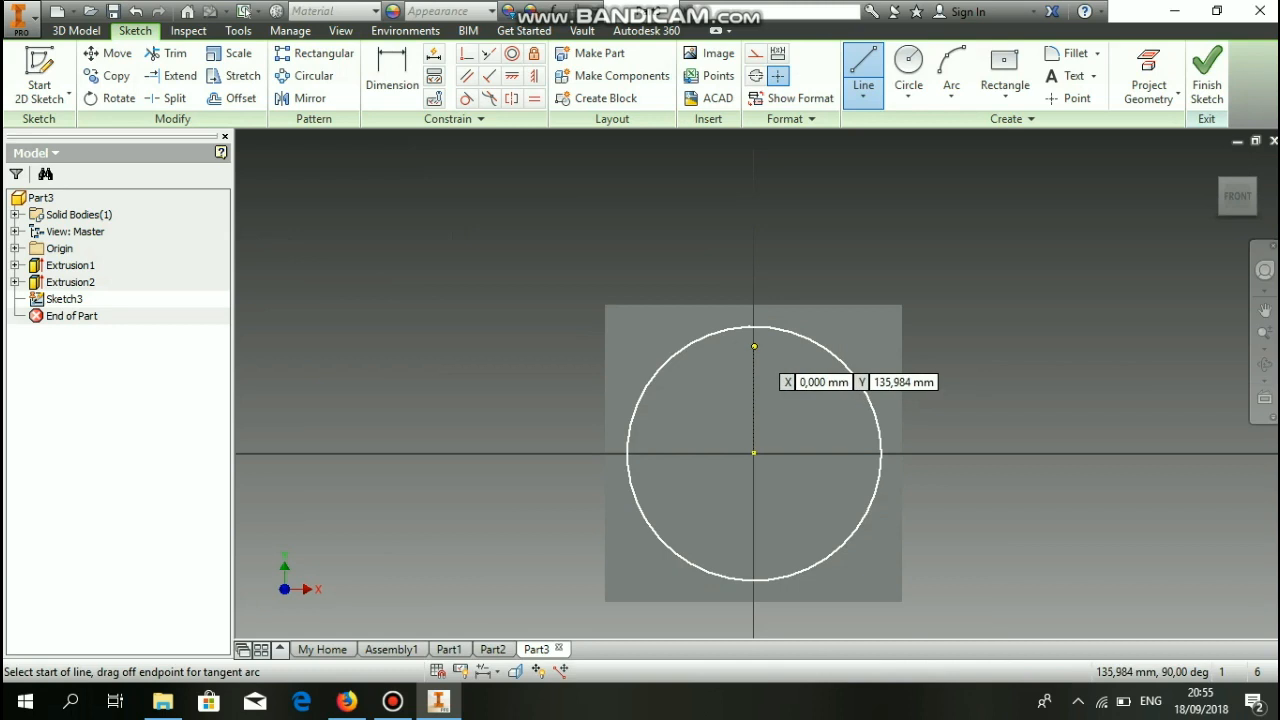
pyautogui.click(754, 342)
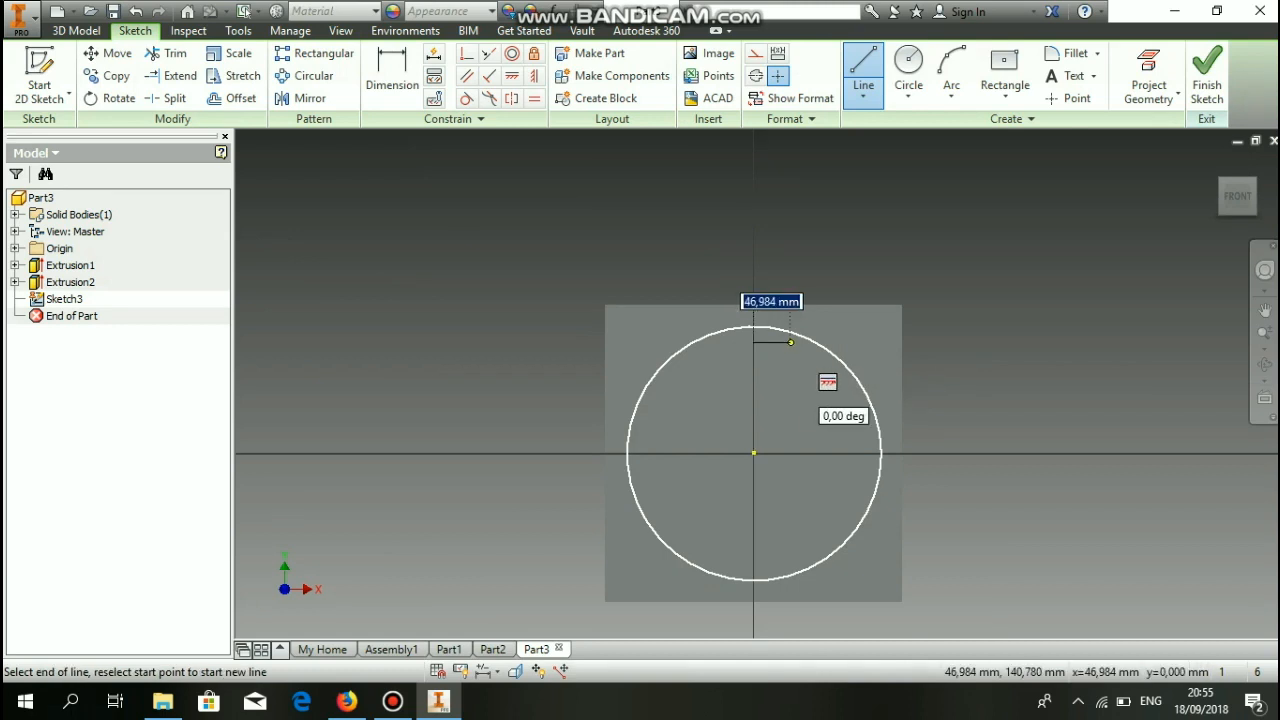
pyautogui.write('279')
pyautogui.press('Tab')
pyautogui.press('Return')
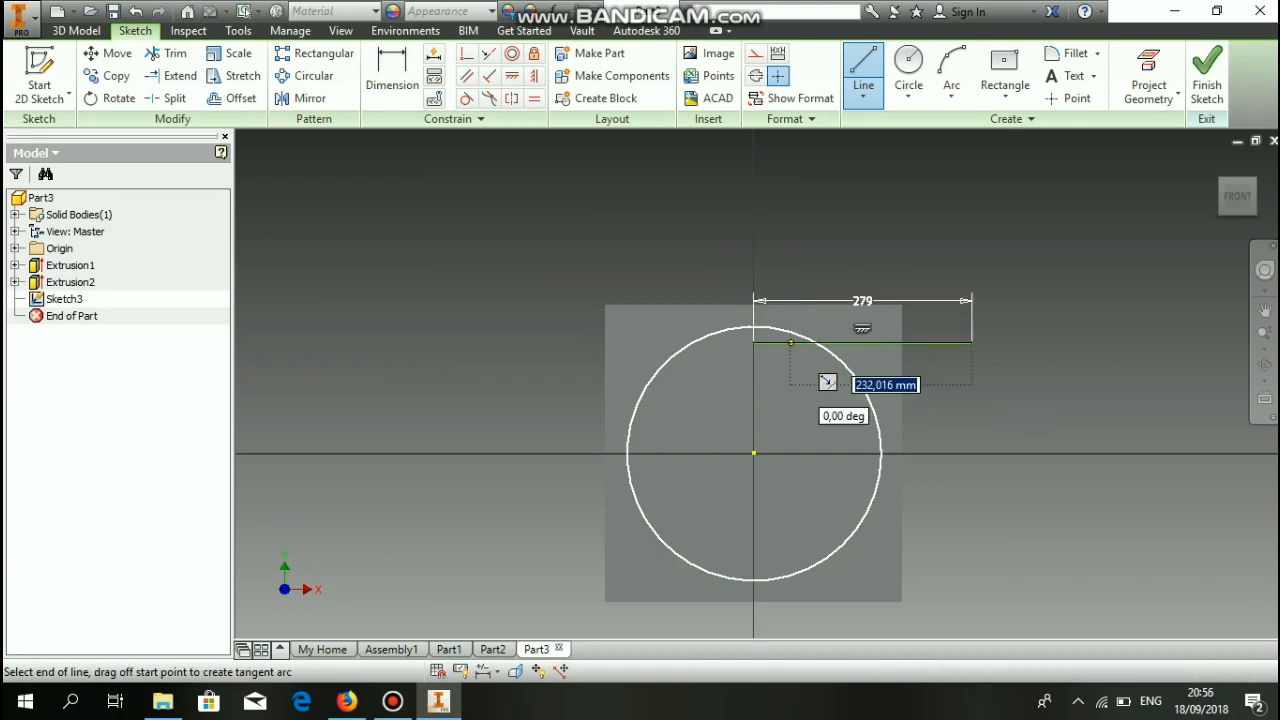
pyautogui.press('Escape')
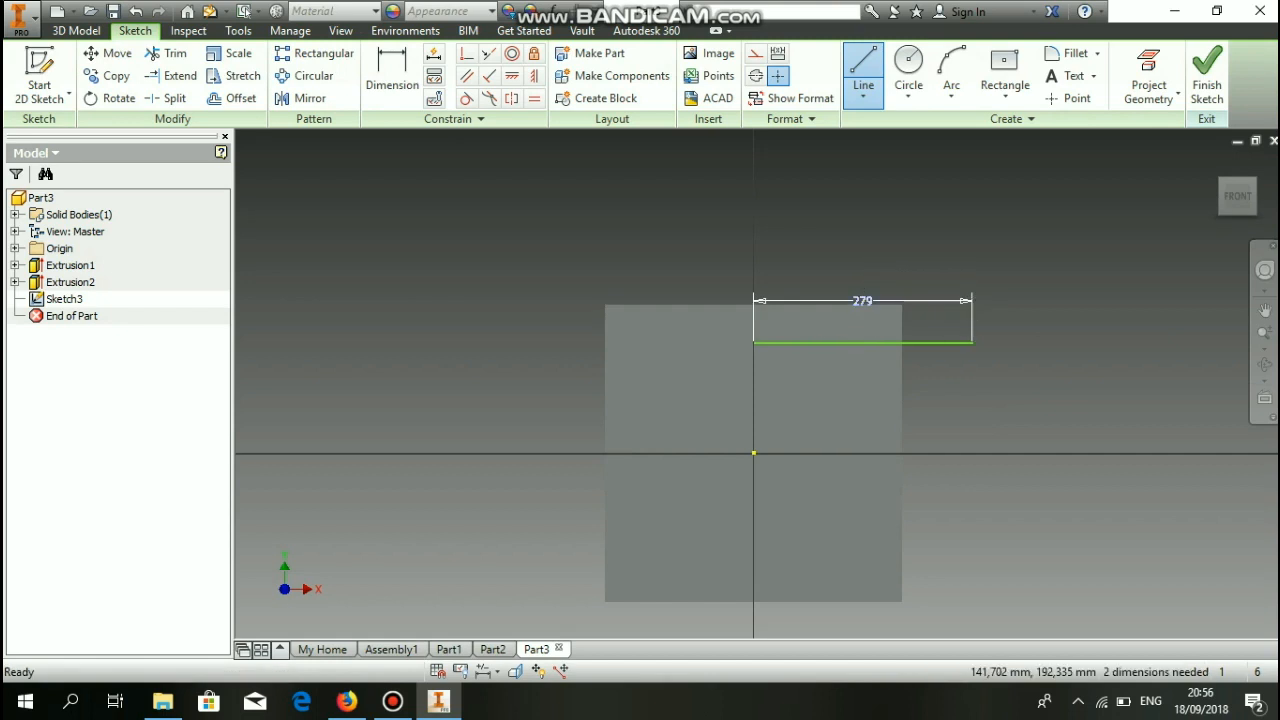
# Step: Try to set the horizontal line's length to 279/2 mm and delete the line
pyautogui.doubleClick(864, 302)
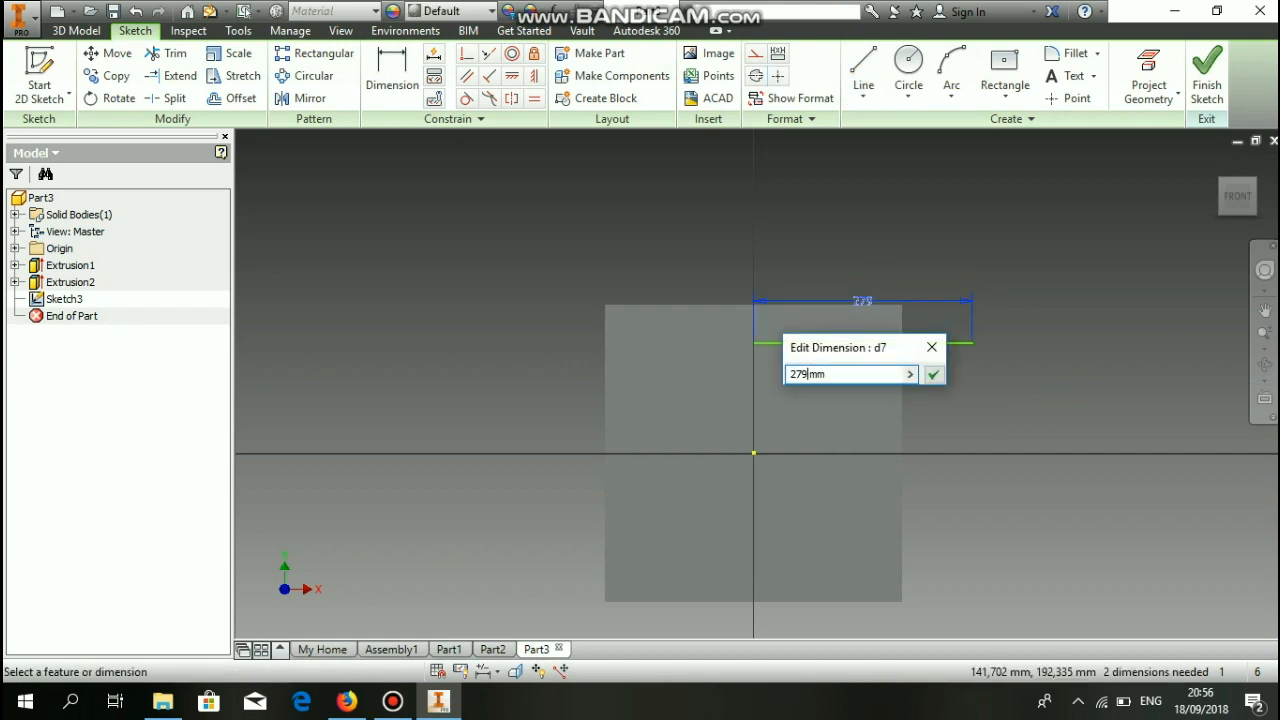
pyautogui.press('Return')
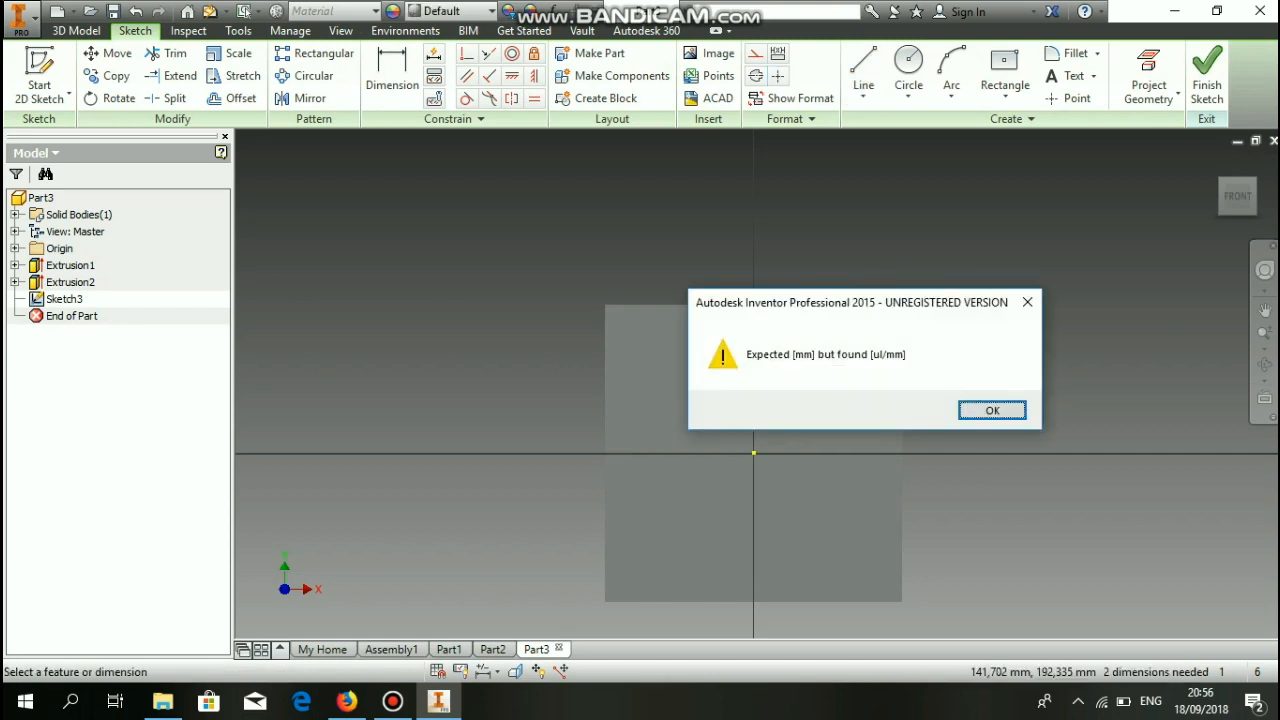
pyautogui.press('Return')
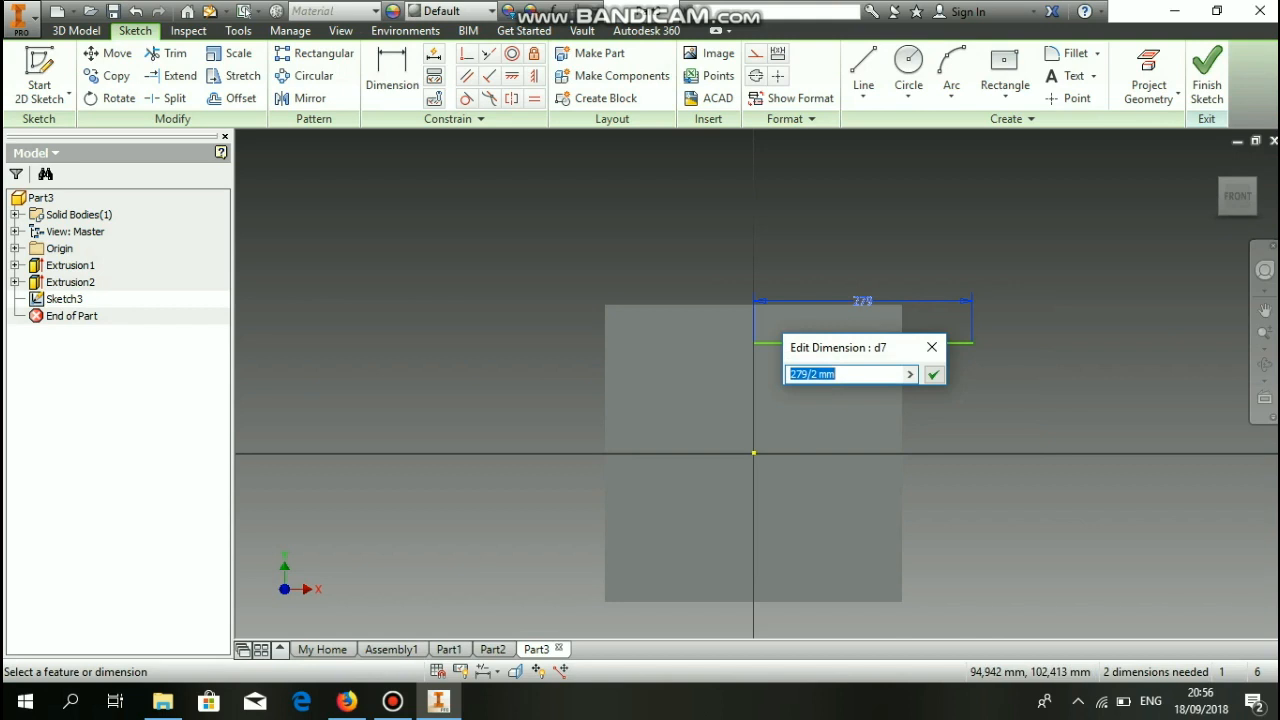
pyautogui.press('Return')
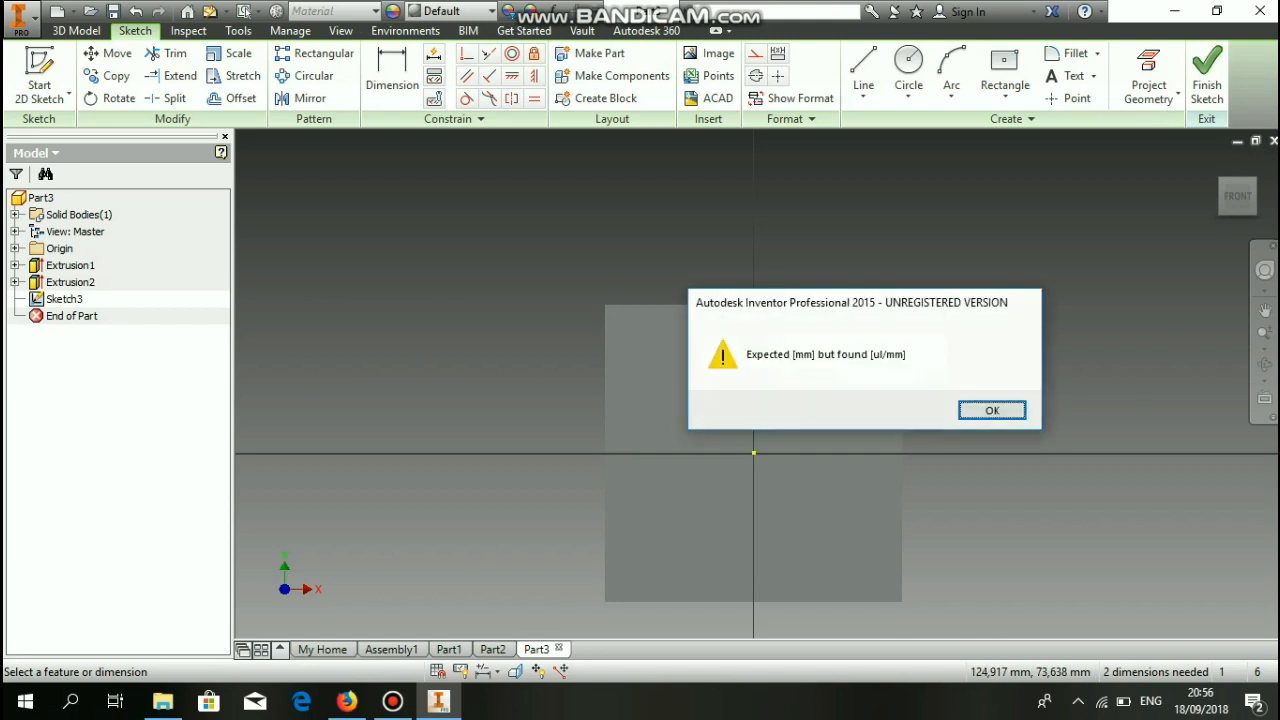
pyautogui.press('Return')
pyautogui.press('Escape')
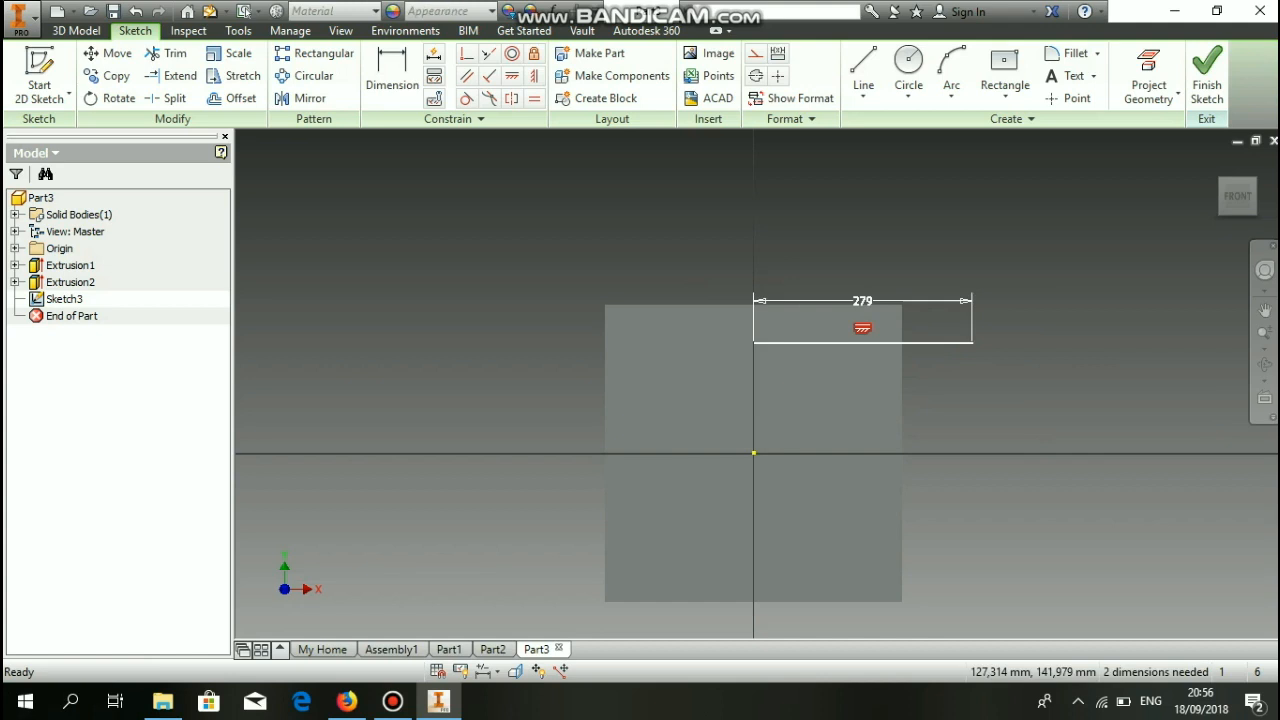
pyautogui.press('Delete')
# Step: Draw a 139.5 mm horizontal line from the vertical axis towards the plate's right edge, about 130 mm above the centre
pyautogui.click(864, 64)
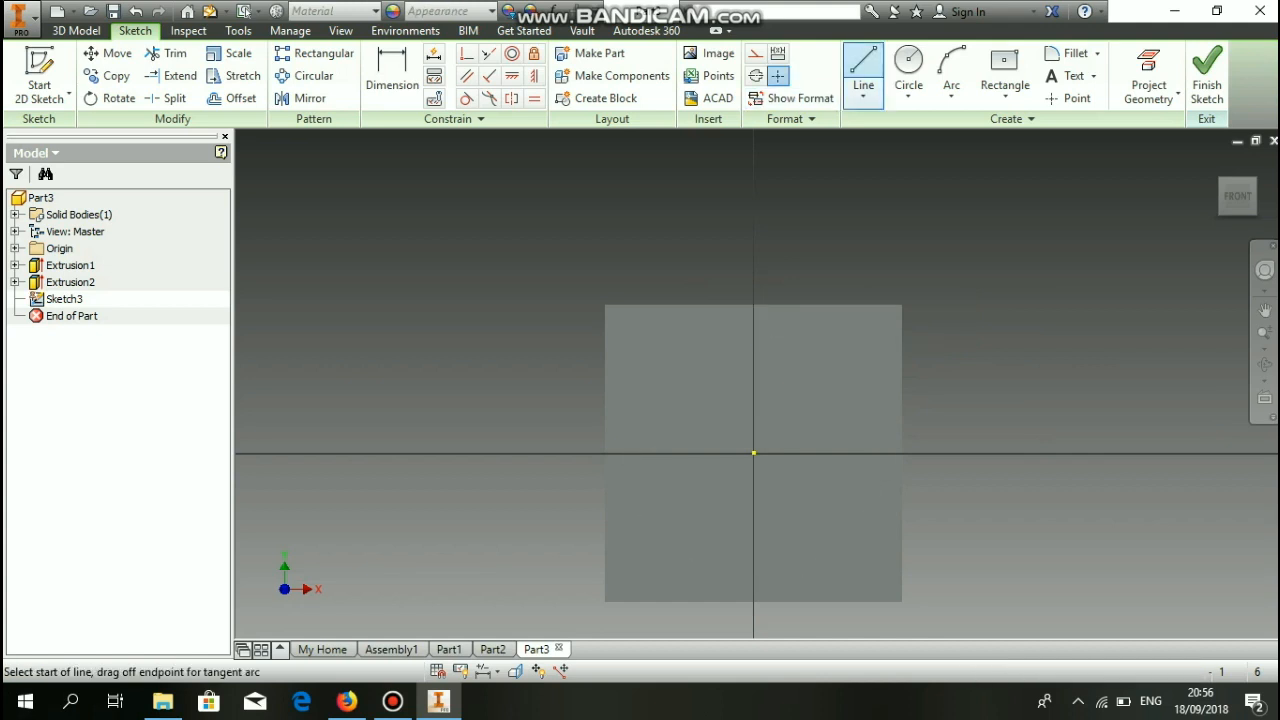
pyautogui.click(754, 351)
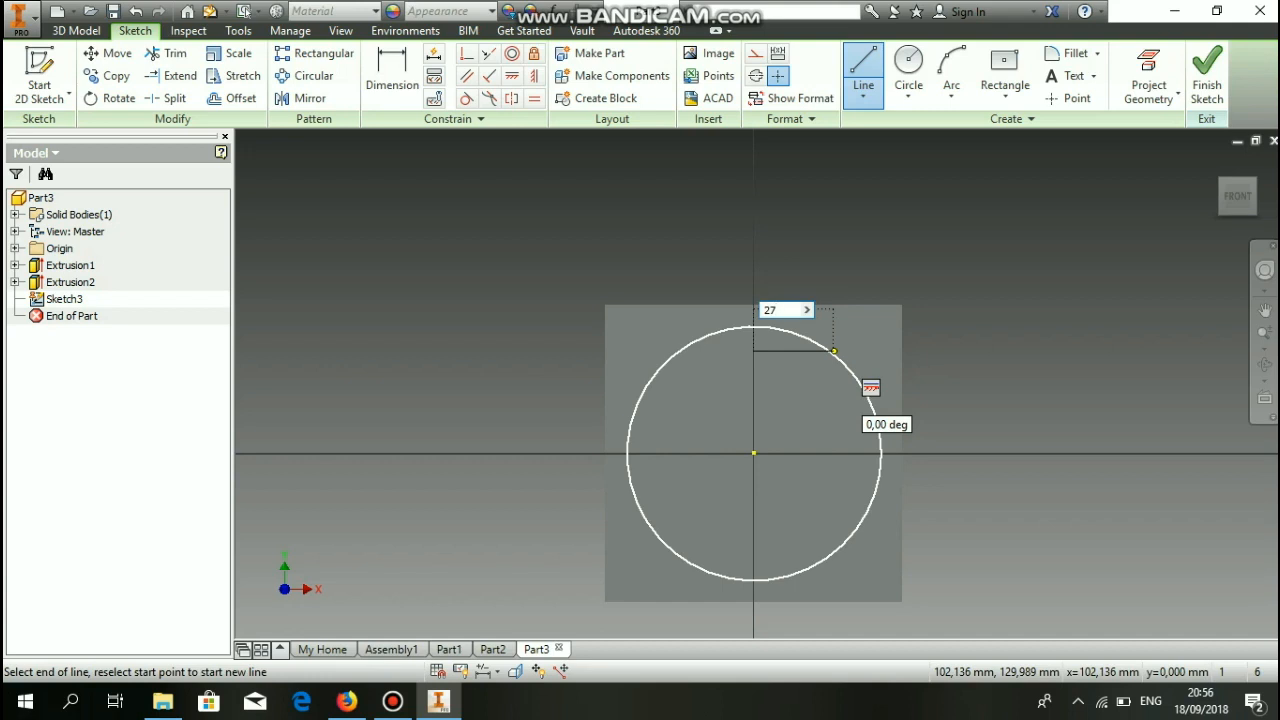
pyautogui.press('Return')
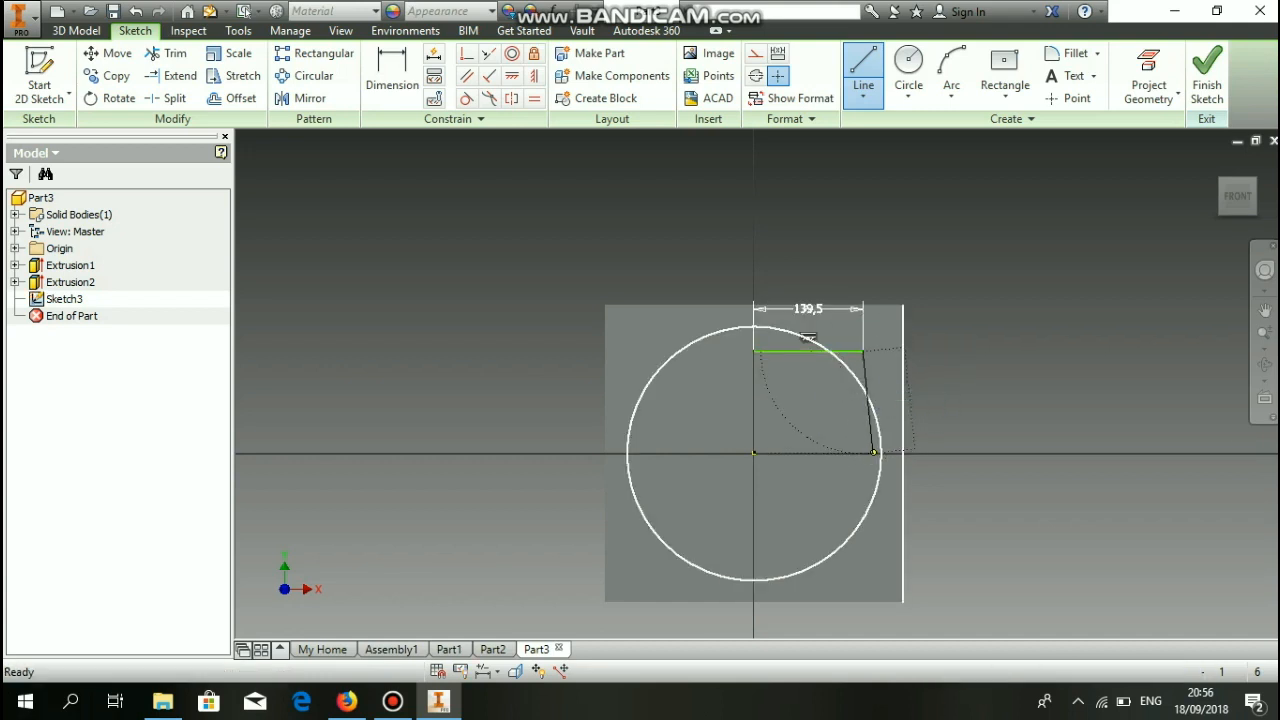
# Step: Draw a 139.5 mm vertical line upward from the horizontal axis, directly below the free end of the horizontal line
pyautogui.click(863, 100)
pyautogui.click(891, 128)
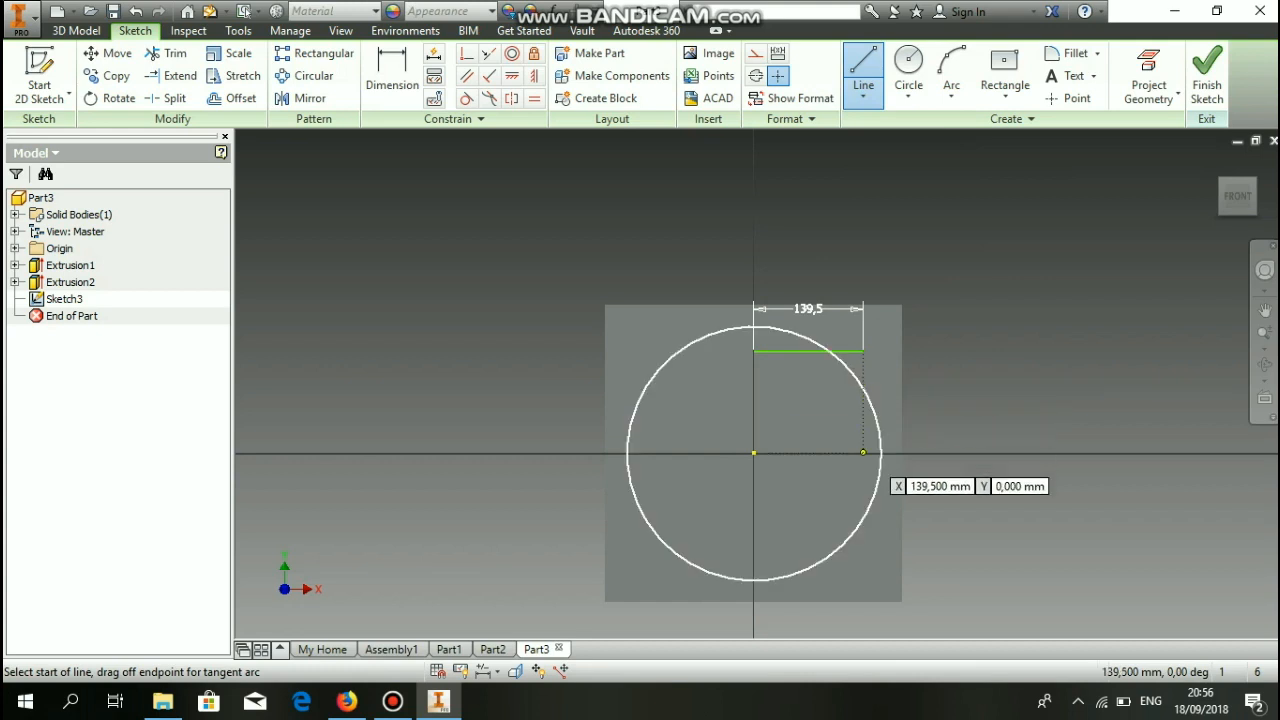
pyautogui.click(863, 453)
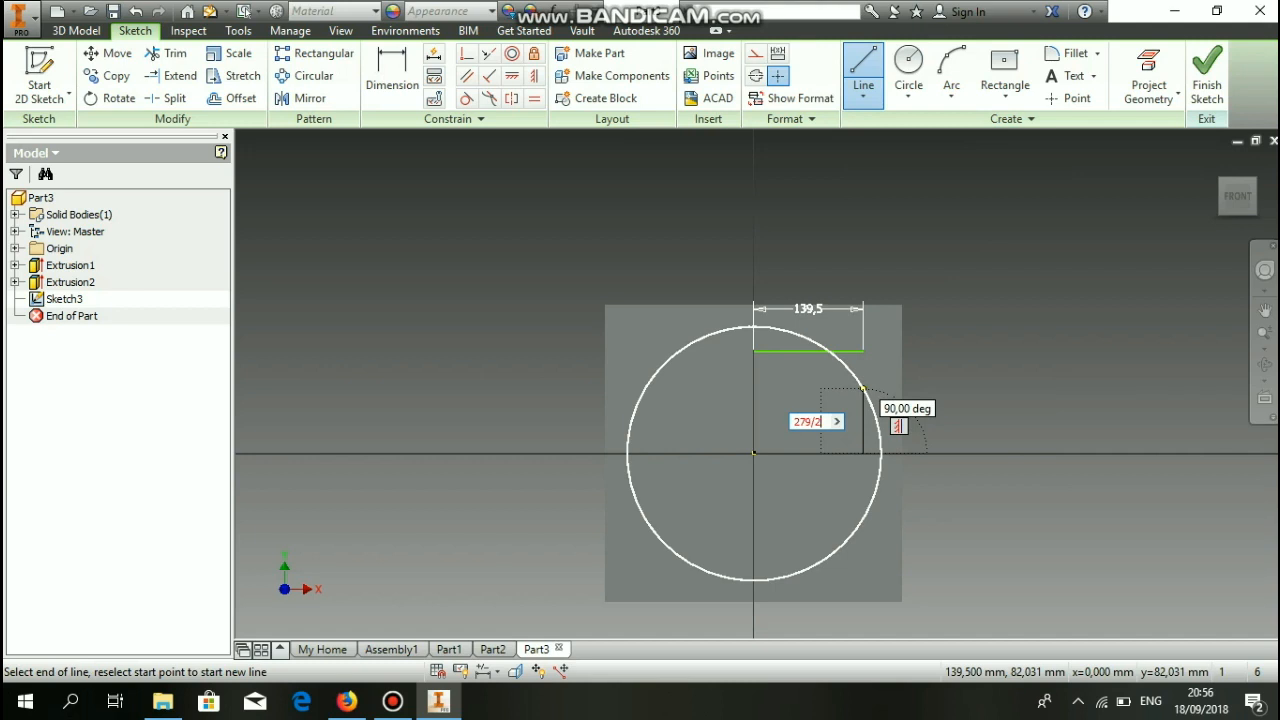
pyautogui.write('139,5')
pyautogui.press('Return')
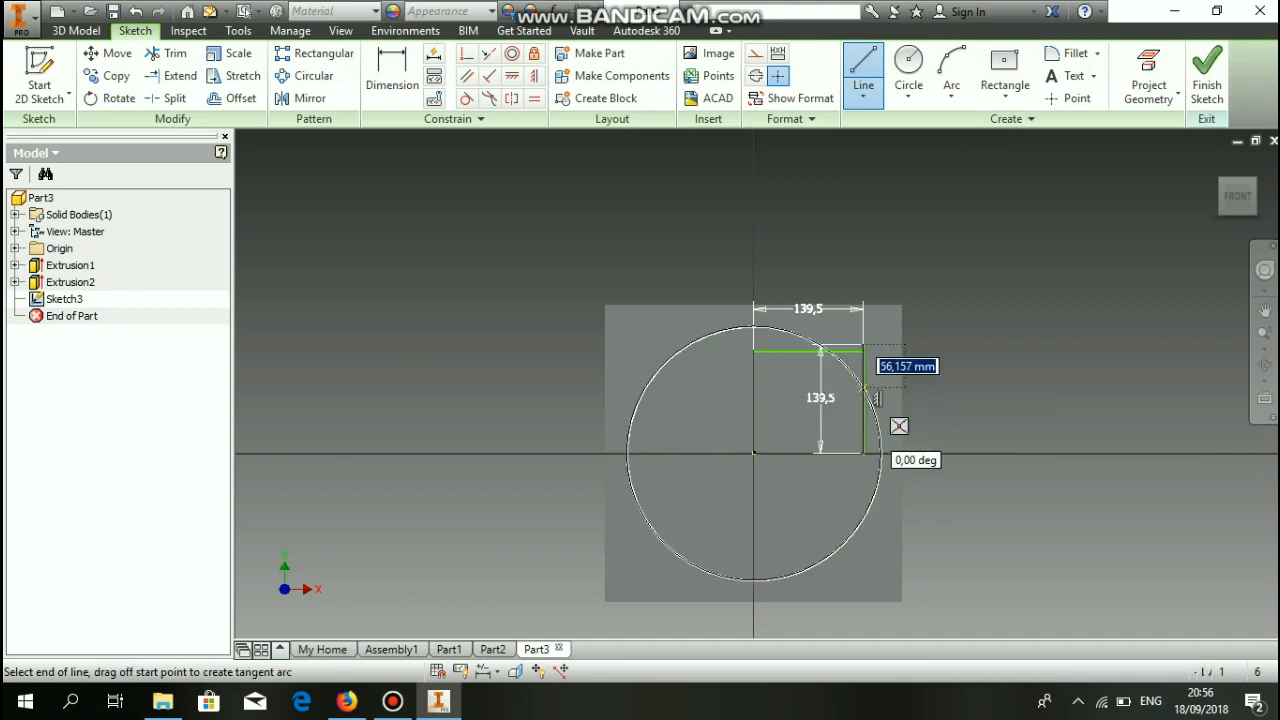
# Step: Draw a 47 mm diameter circle centred on the upper end of the vertical line
pyautogui.scroll(3, 864, 343)
pyautogui.scroll(-5, 864, 343)
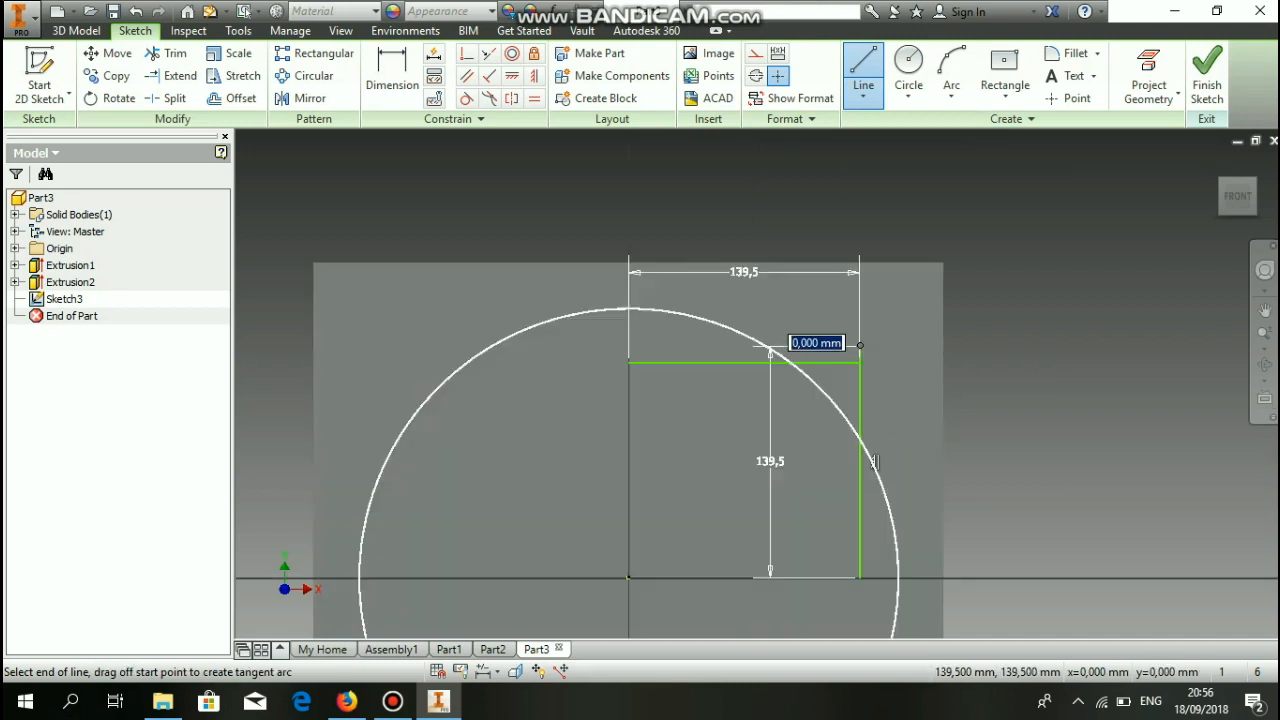
pyautogui.click(908, 70)
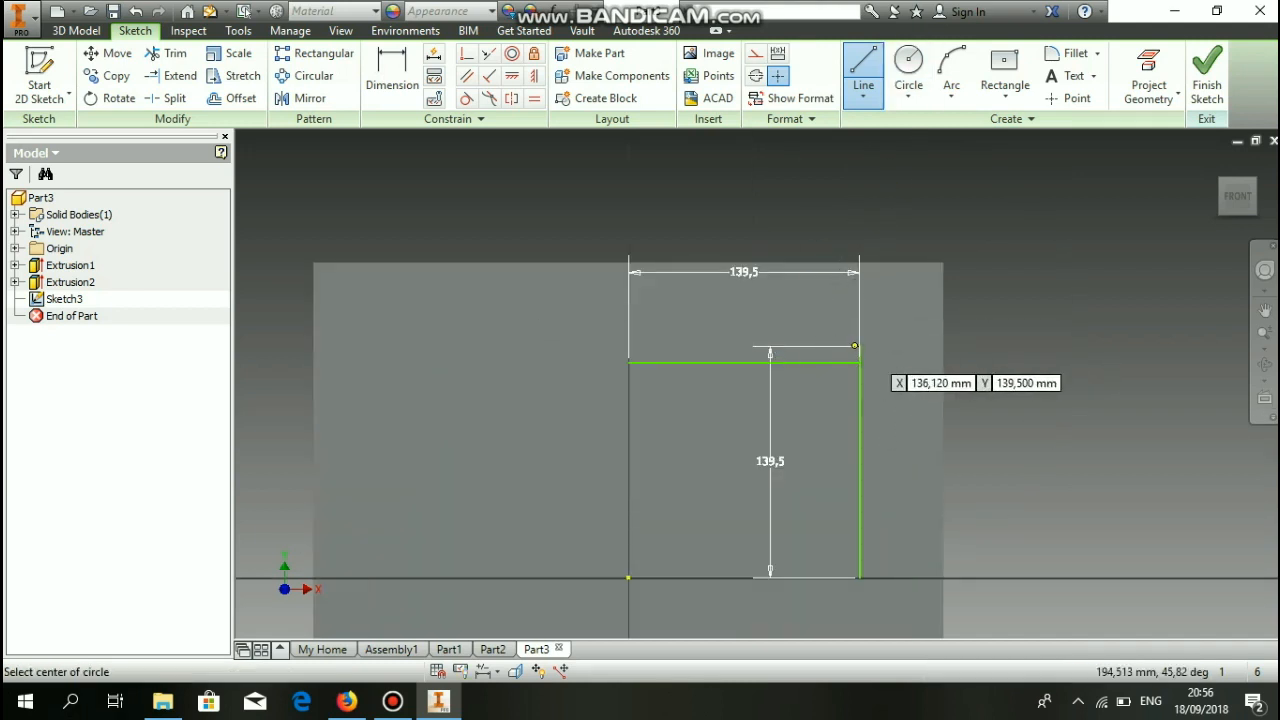
pyautogui.click(859, 361)
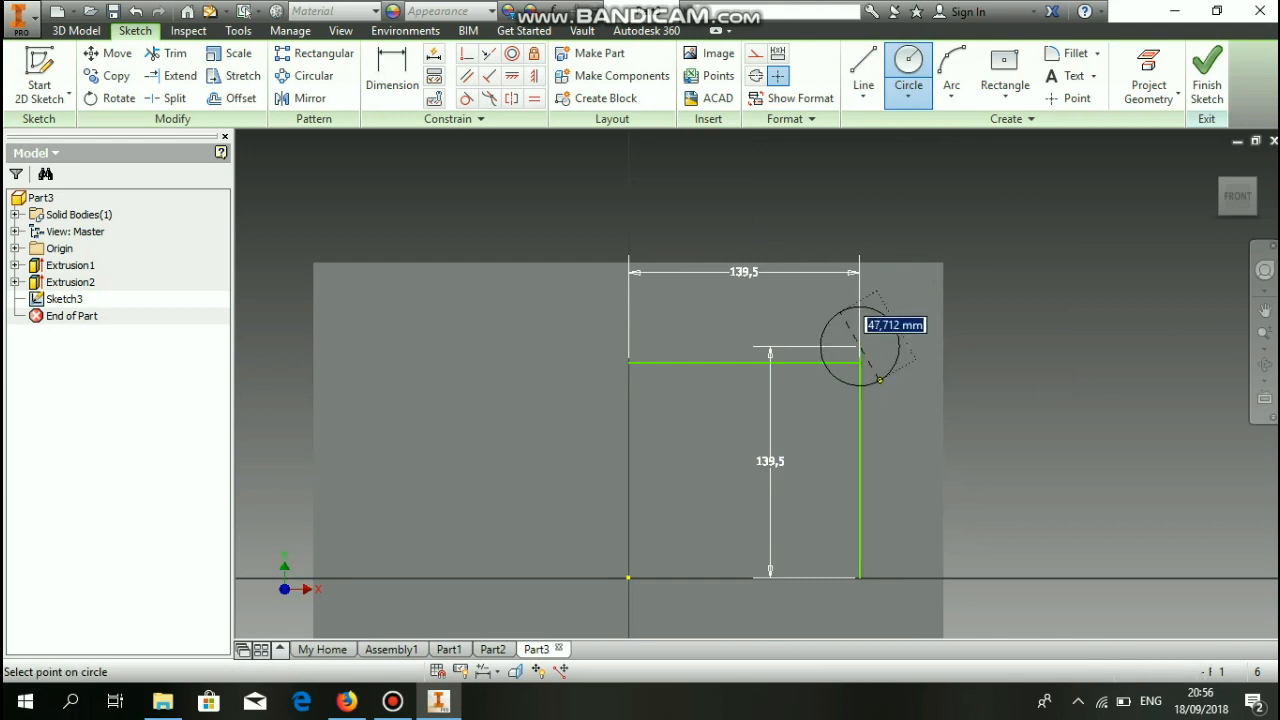
pyautogui.press('Return')
pyautogui.press('Escape')
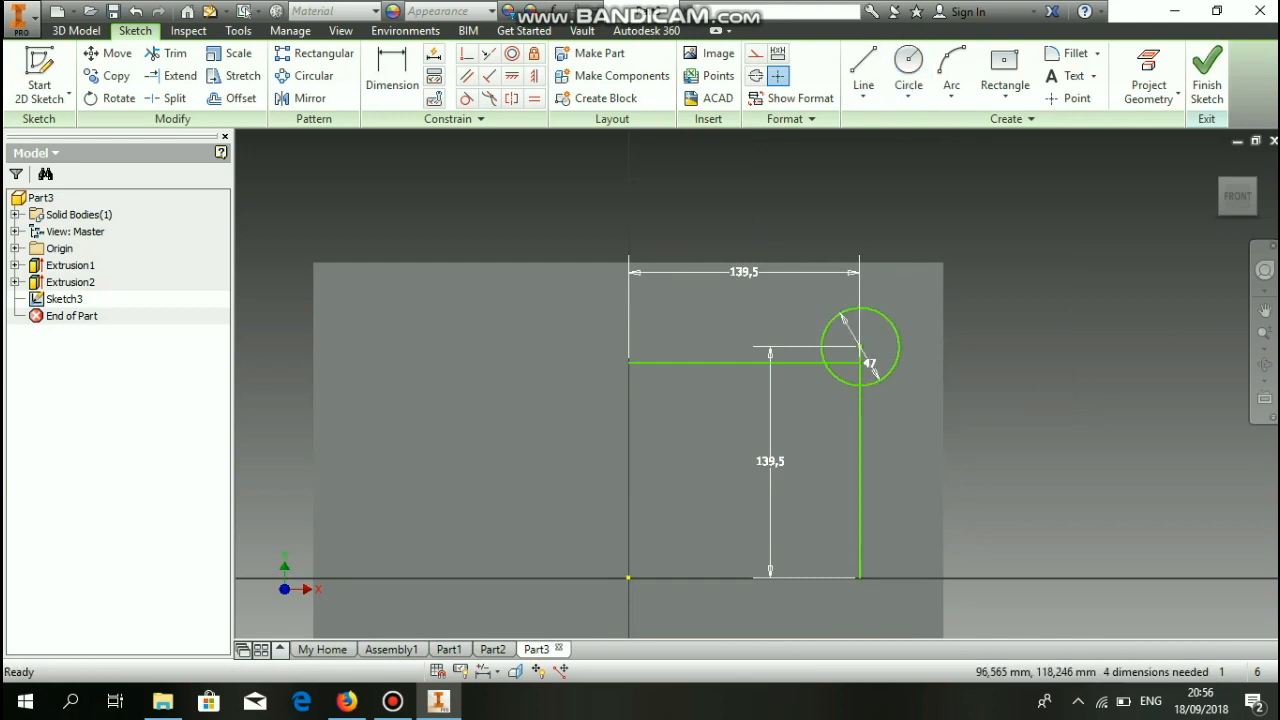
# Step: Draw a short vertical line on the vertical axis, just below the start of the 139.5 mm horizontal line
pyautogui.click(863, 70)
pyautogui.click(628, 384)
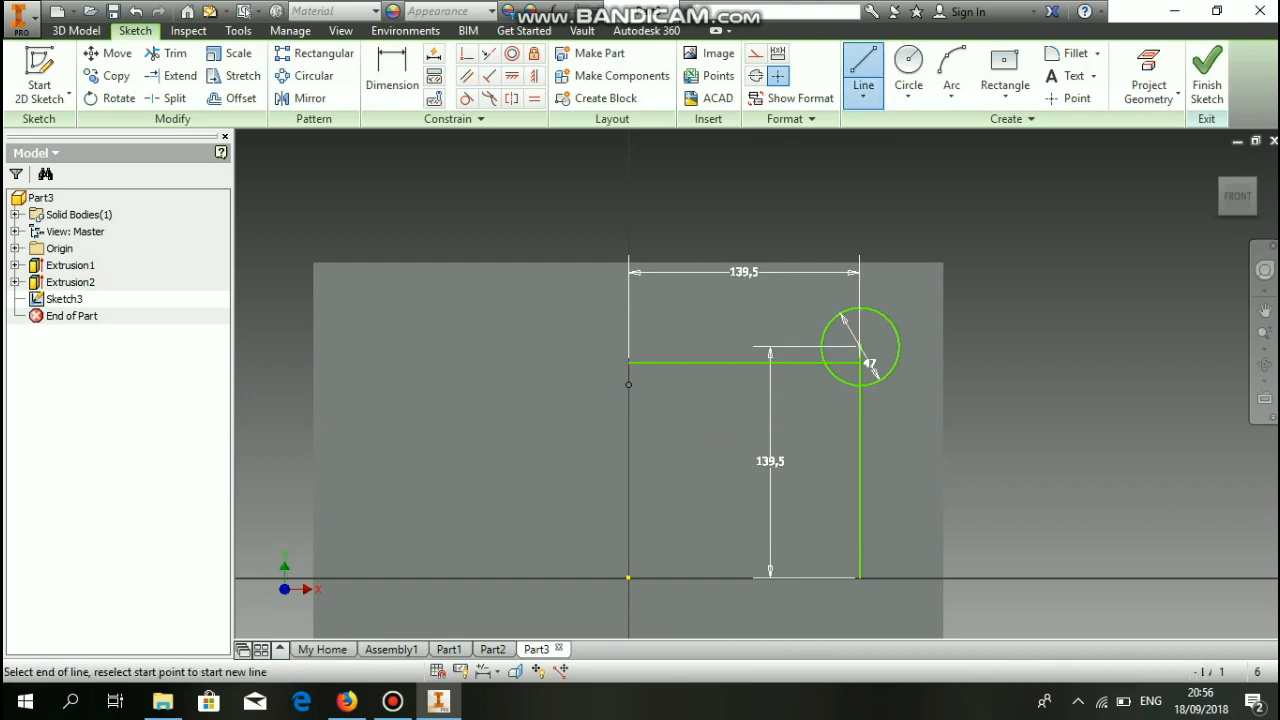
pyautogui.click(628, 472)
pyautogui.press('Escape')
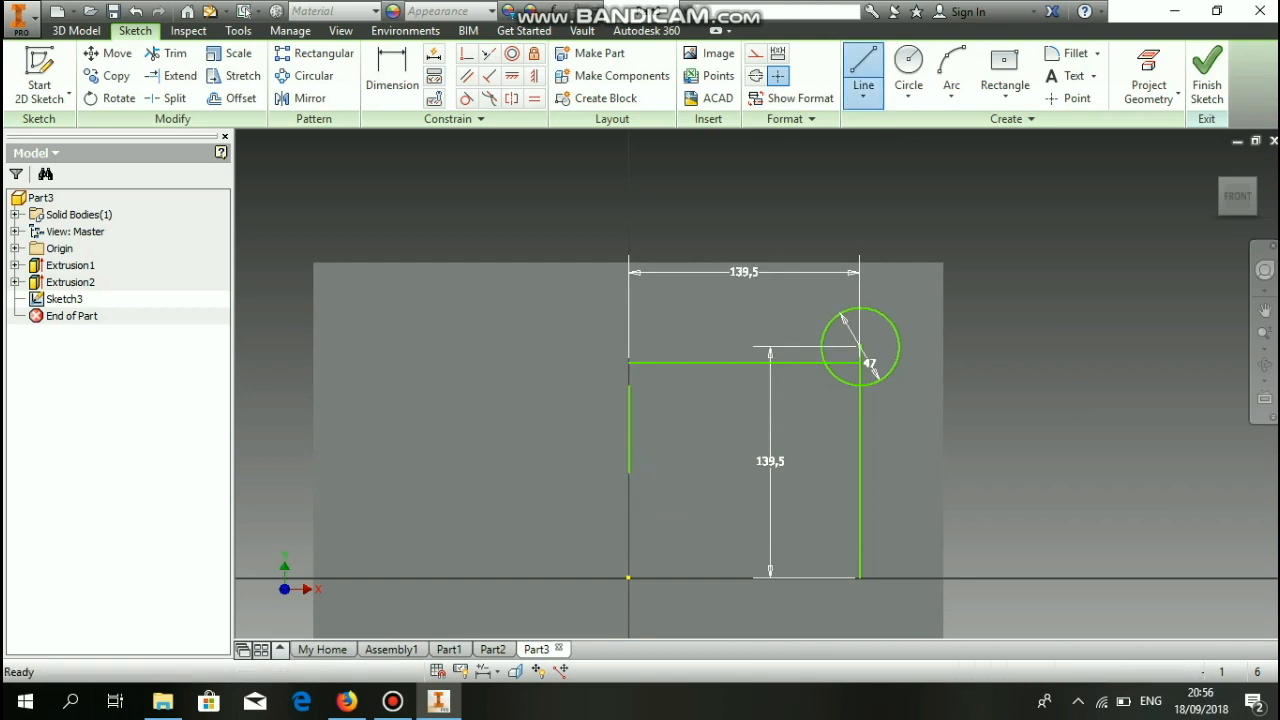
# Step: Draw a short horizontal line on the horizontal axis near the centre and delete the 139.5 mm vertical line below the circle
pyautogui.press('l')
pyautogui.click(672, 577)
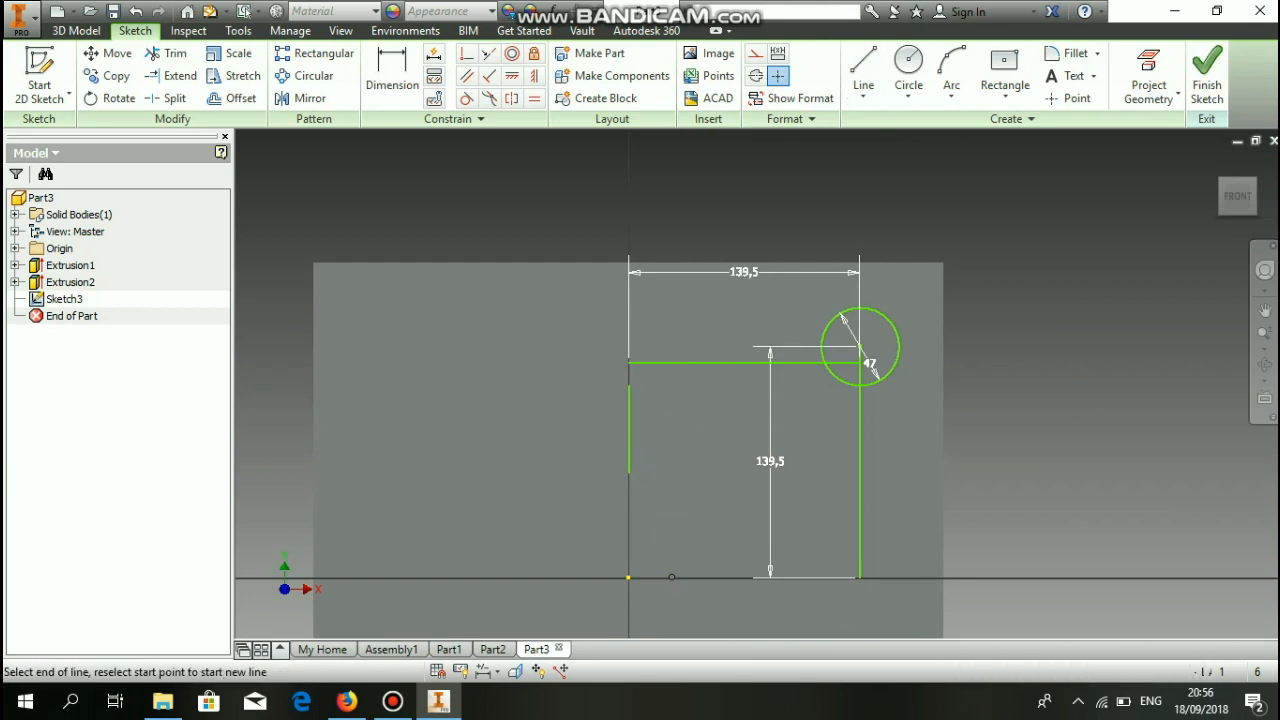
pyautogui.click(742, 577)
pyautogui.press('Escape')
pyautogui.press('Escape')
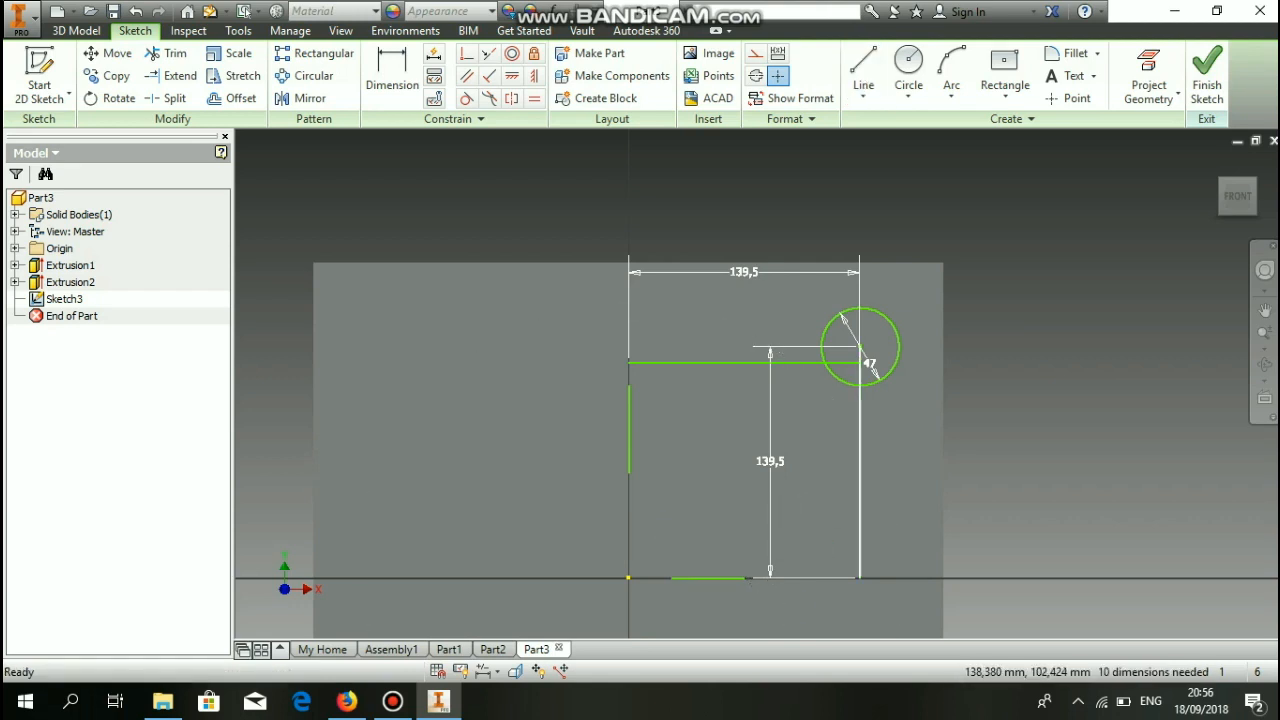
pyautogui.press('Delete')
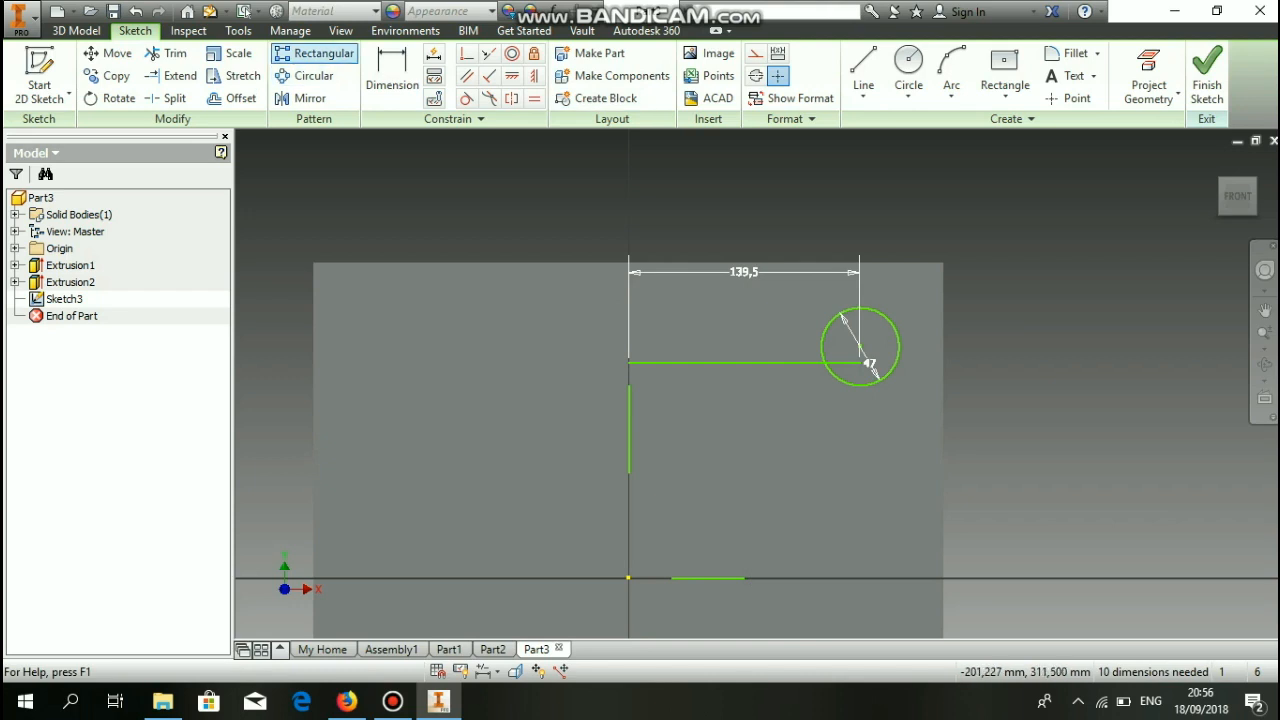
# Step: Start a rectangular pattern of the 47 mm circle with 2 instances spaced 279 mm downward along the short vertical line
pyautogui.click(314, 53)
pyautogui.click(822, 345)
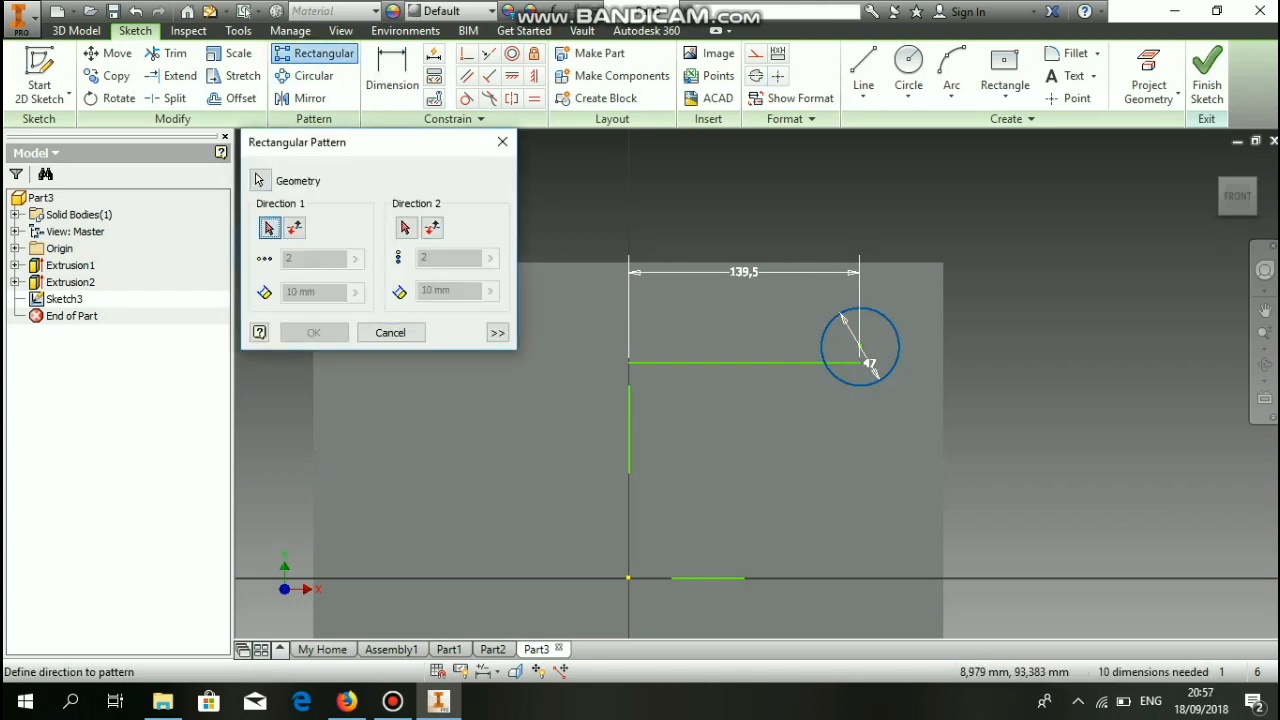
pyautogui.click(628, 430)
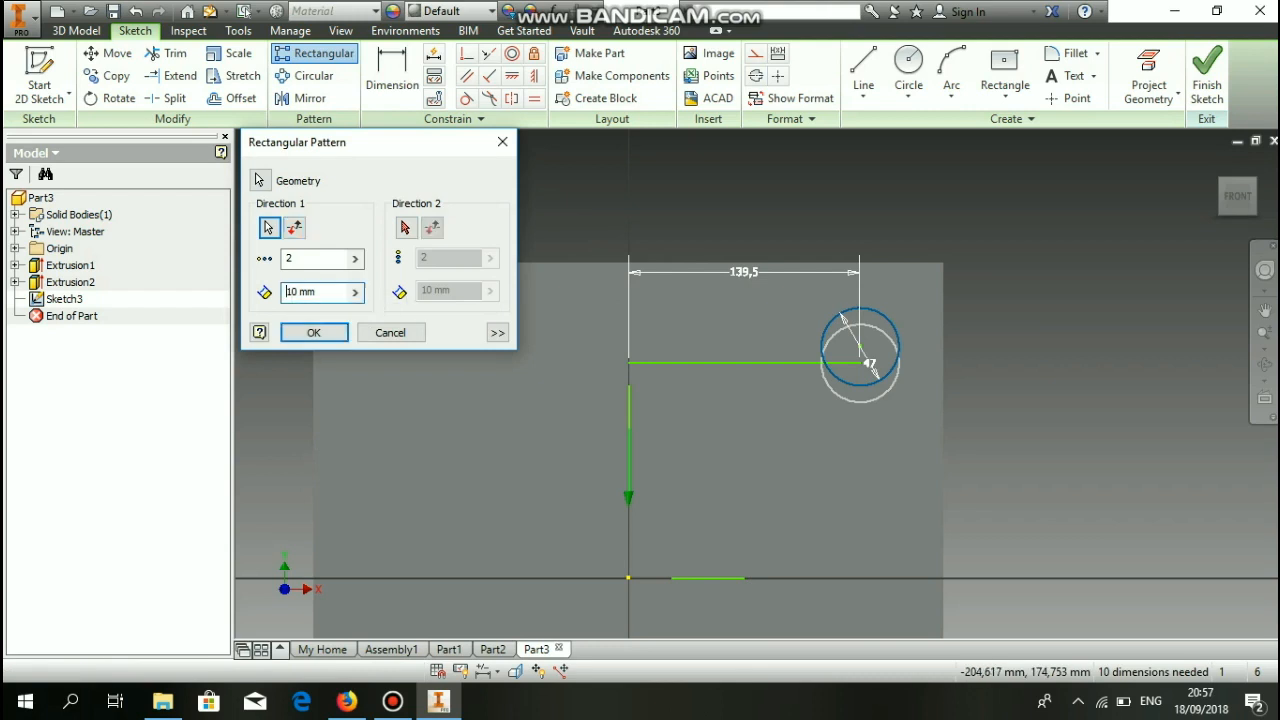
pyautogui.write('279')
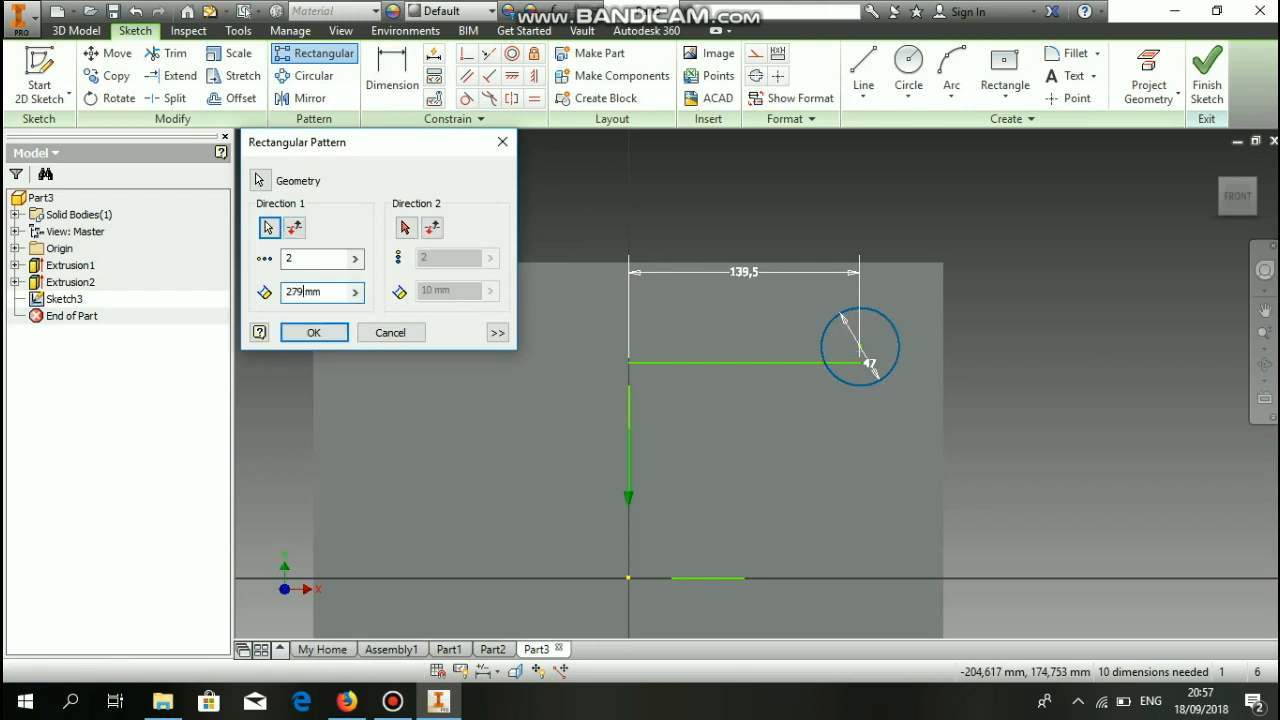
# Step: Add a reversed second pattern direction along the short horizontal line with 2 instances spaced 279 mm and complete the pattern
pyautogui.click(405, 229)
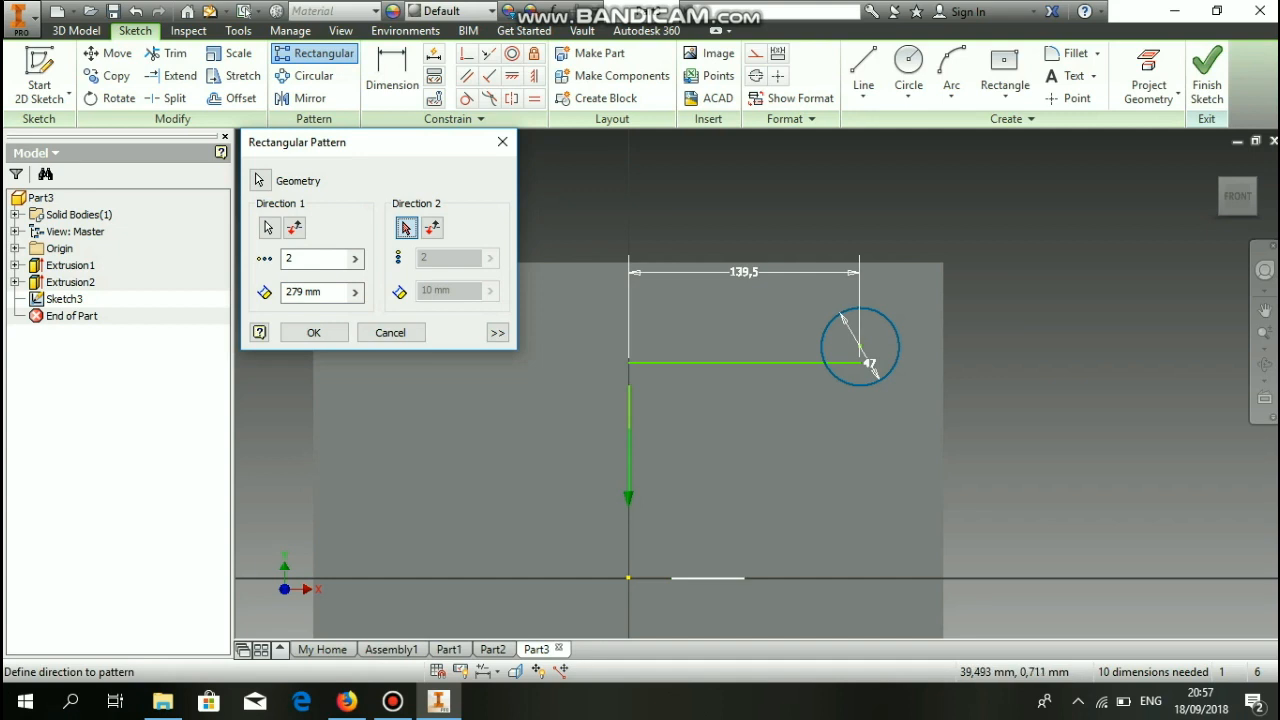
pyautogui.click(693, 578)
pyautogui.press('BackSpace')
pyautogui.press('BackSpace')
pyautogui.write('279')
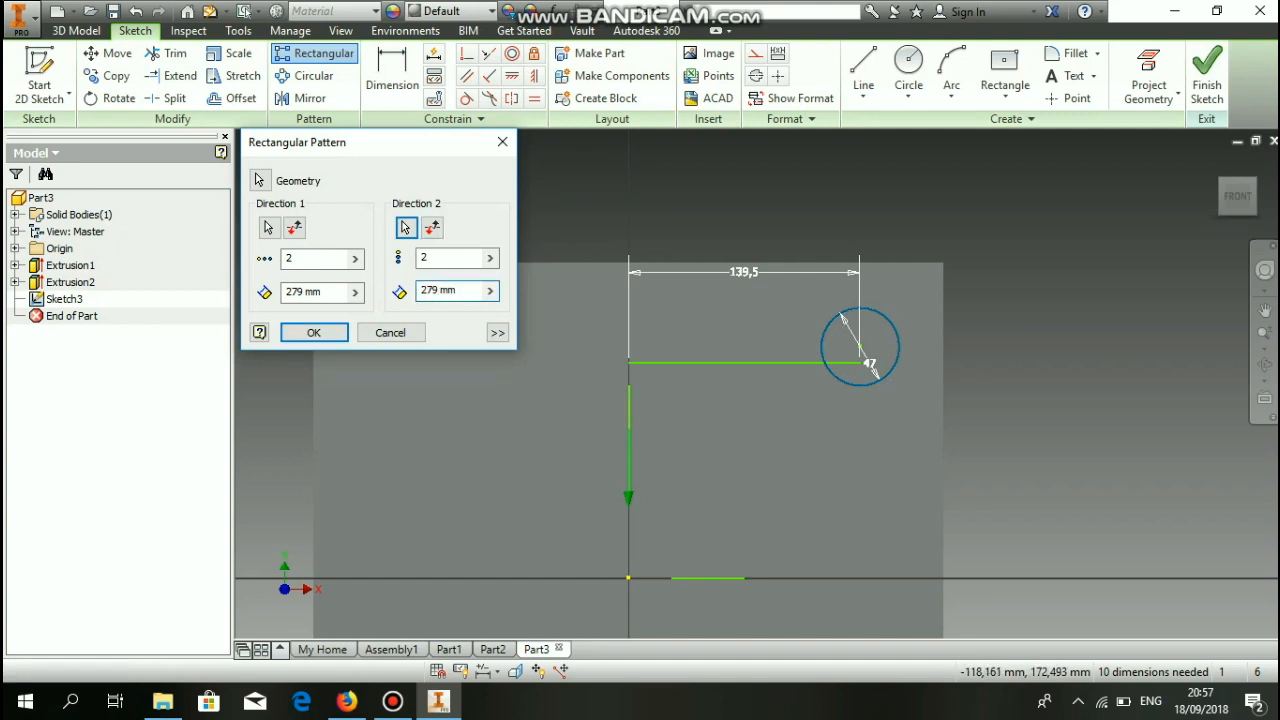
pyautogui.scroll(-3, 870, 368)
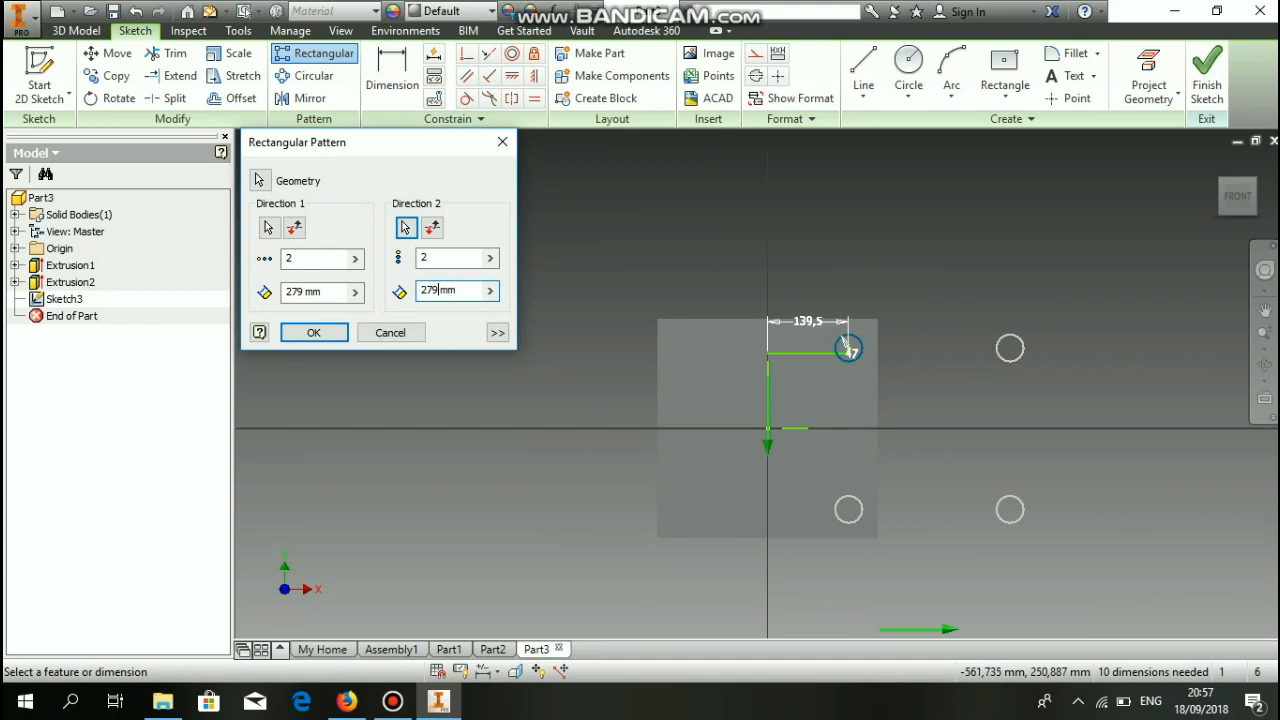
pyautogui.click(432, 228)
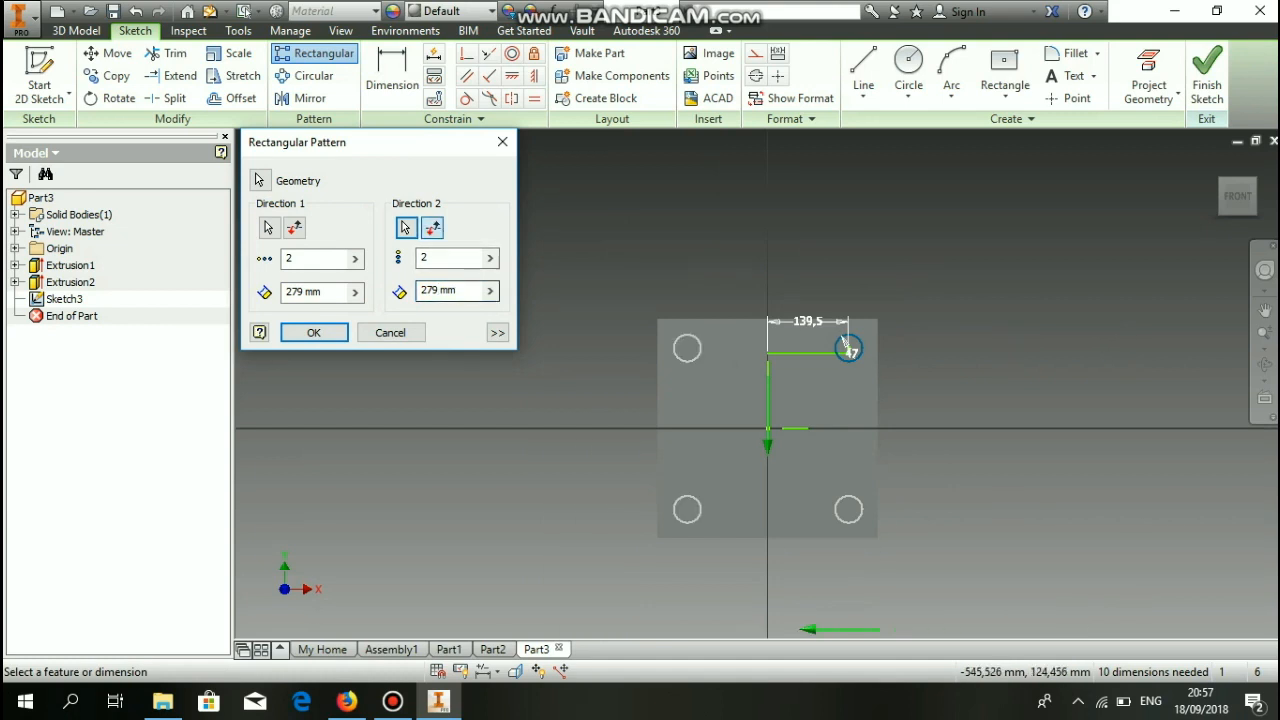
pyautogui.press('Return')
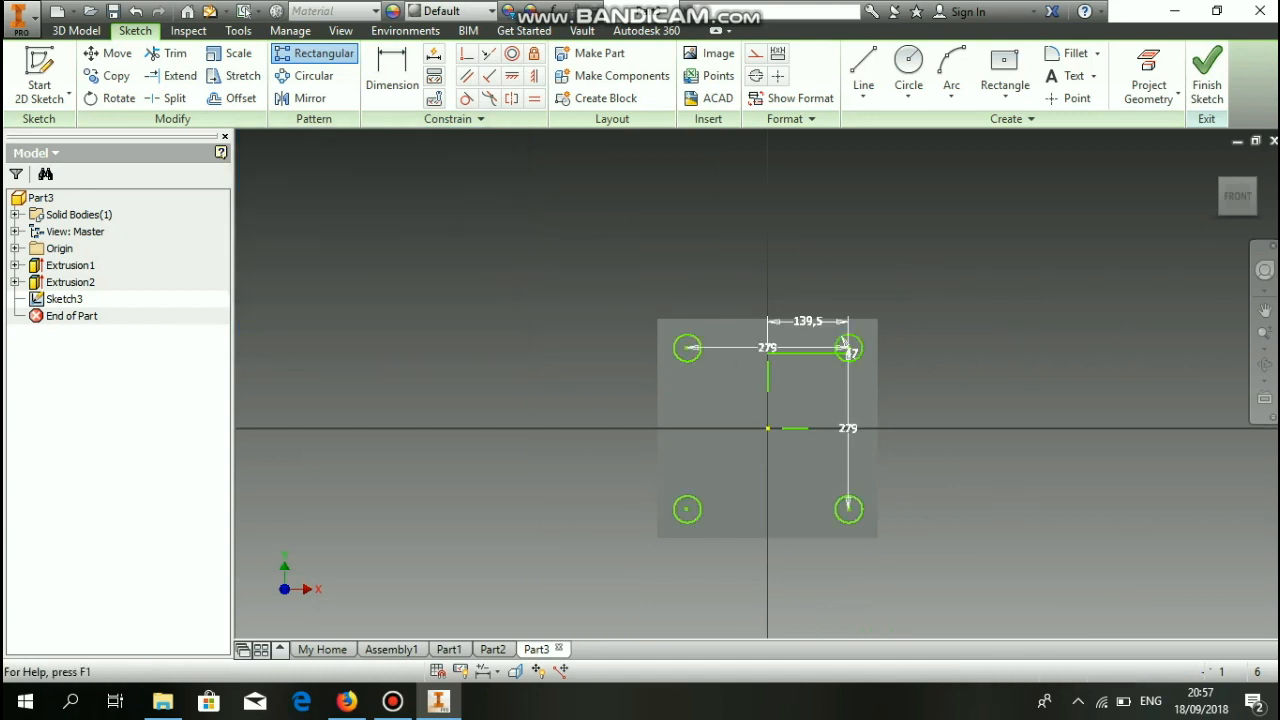
# Step: Start an Extrude with all four corner circles on the end plate as profiles
pyautogui.click(76, 30)
pyautogui.click(159, 70)
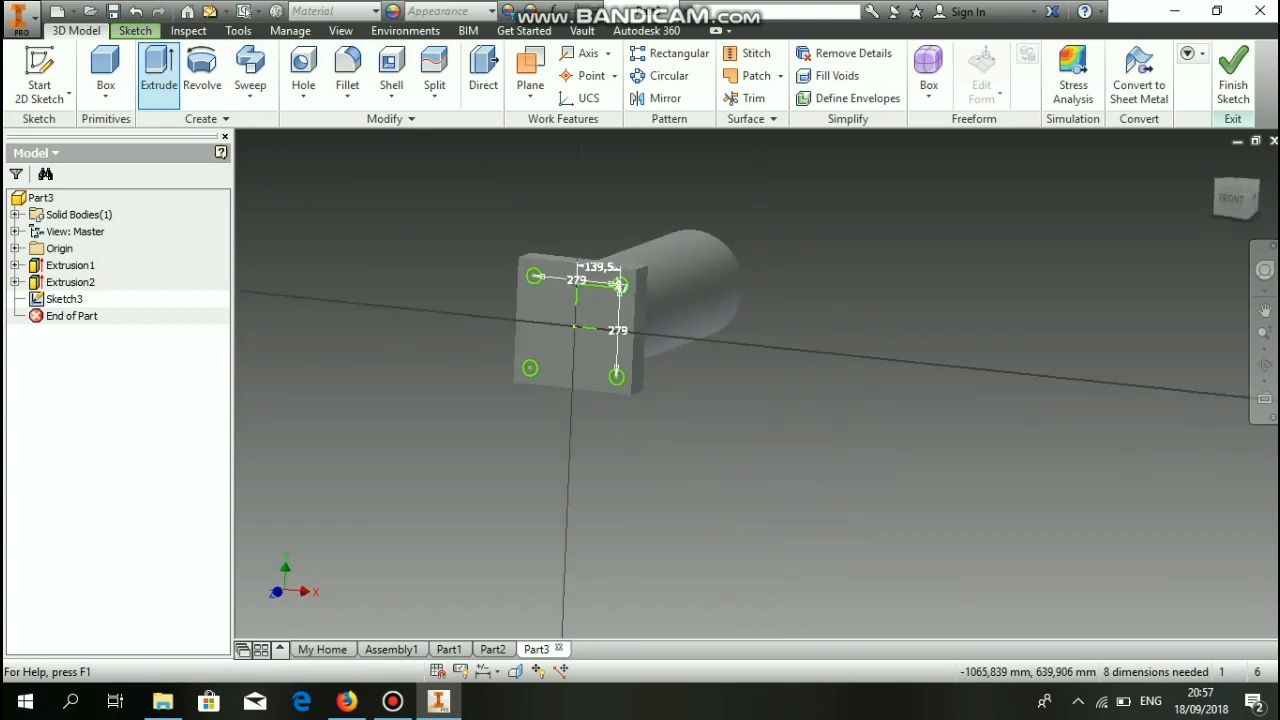
pyautogui.scroll(8, 373, 256)
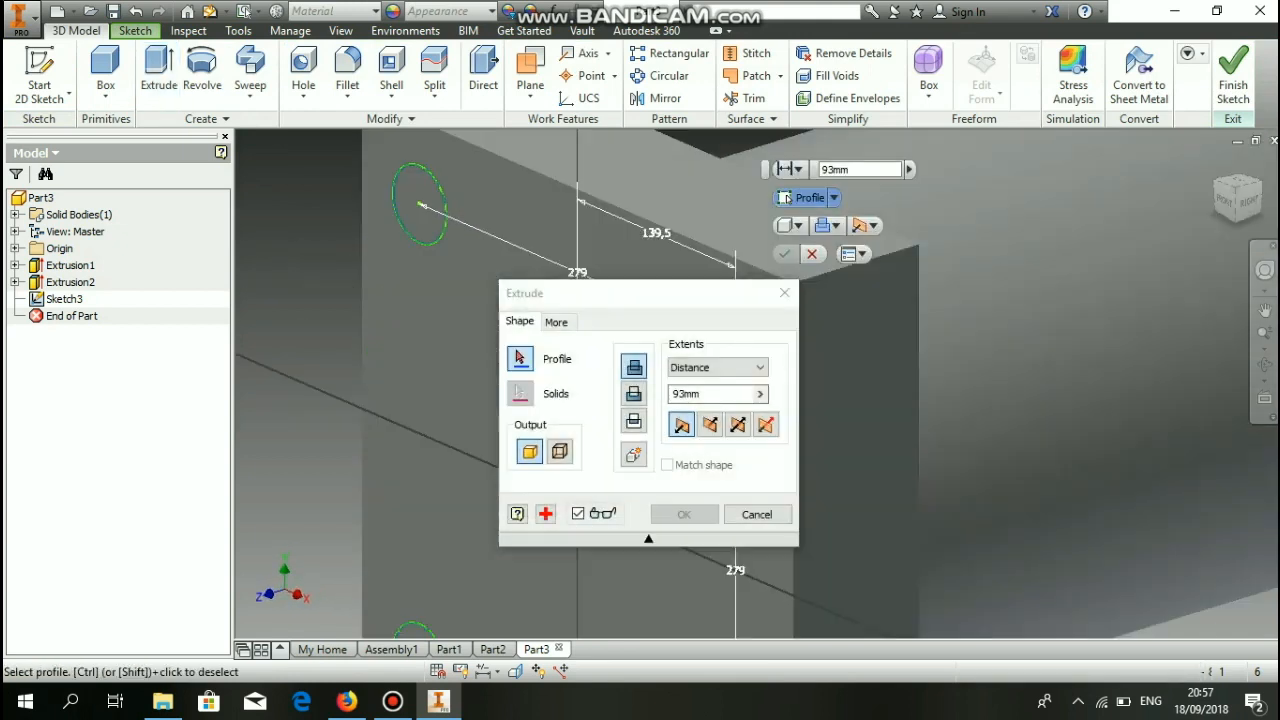
pyautogui.scroll(-3, 396, 228)
pyautogui.click(411, 218)
pyautogui.click(410, 488)
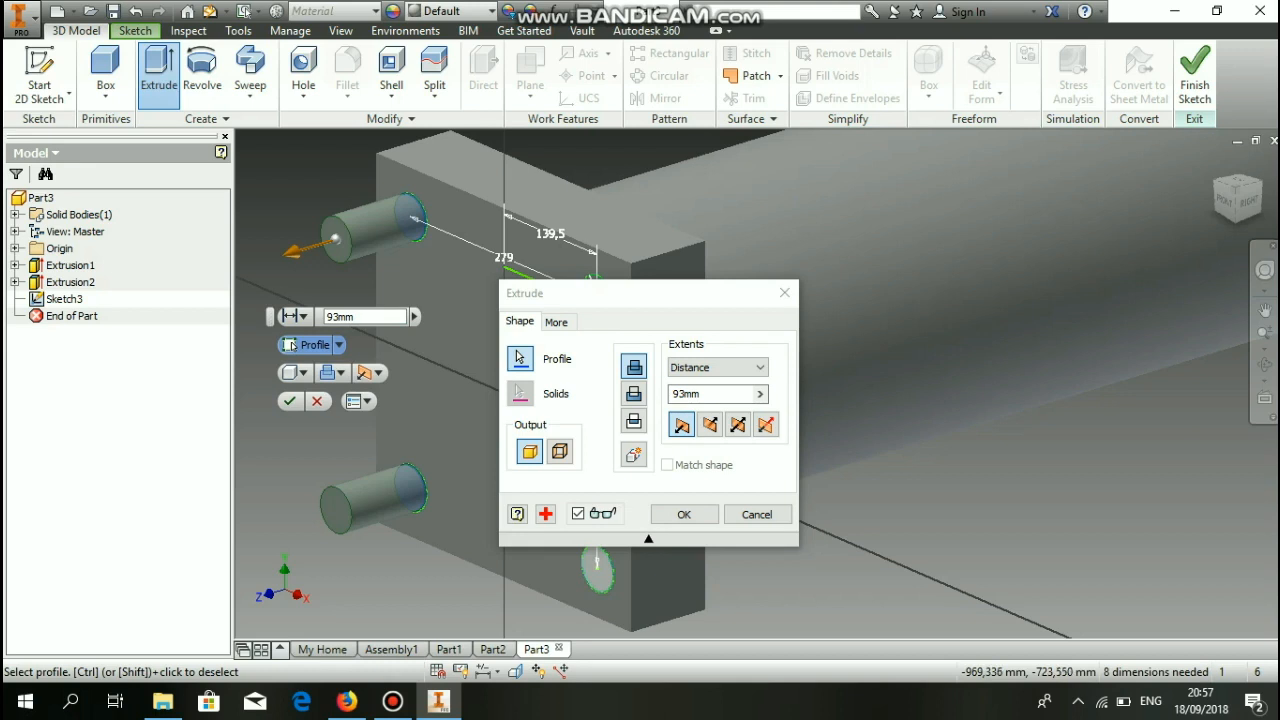
pyautogui.click(597, 566)
pyautogui.moveTo(582, 305); pyautogui.dragTo(762, 315)
pyautogui.click(596, 298)
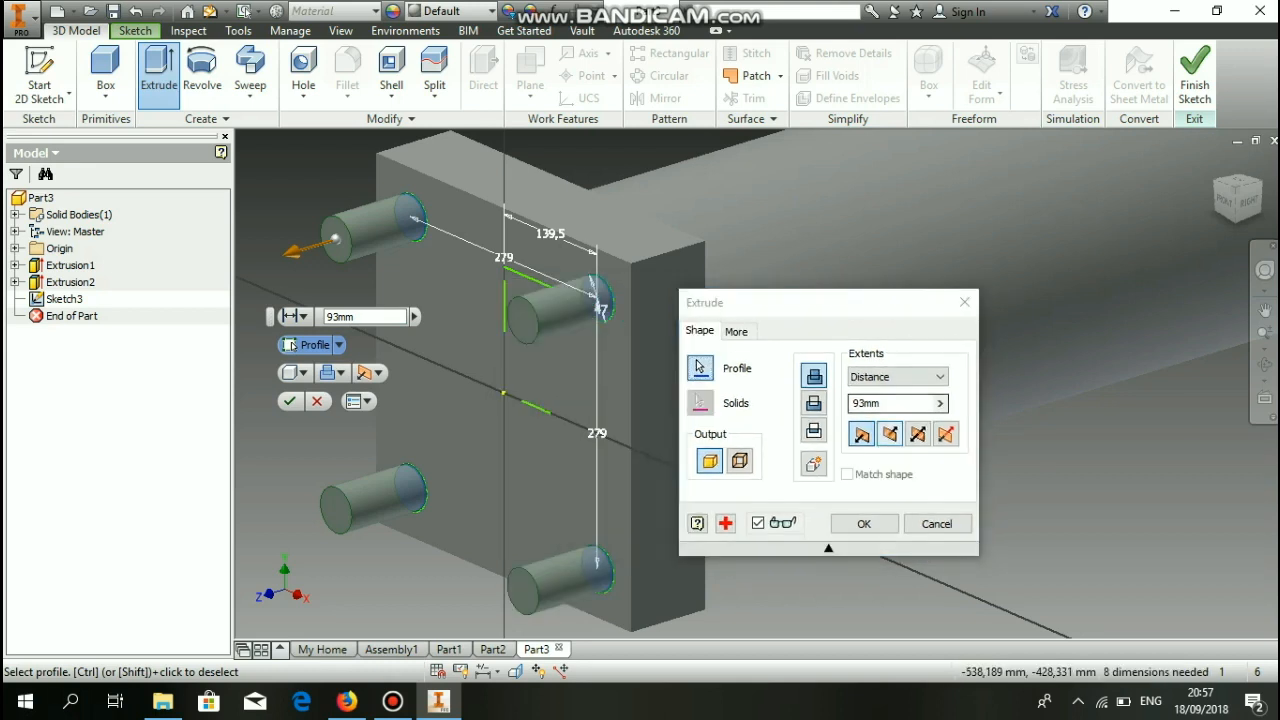
# Step: Make the extrusion a cut with its extents set to All and create the four corner holes
pyautogui.click(814, 403)
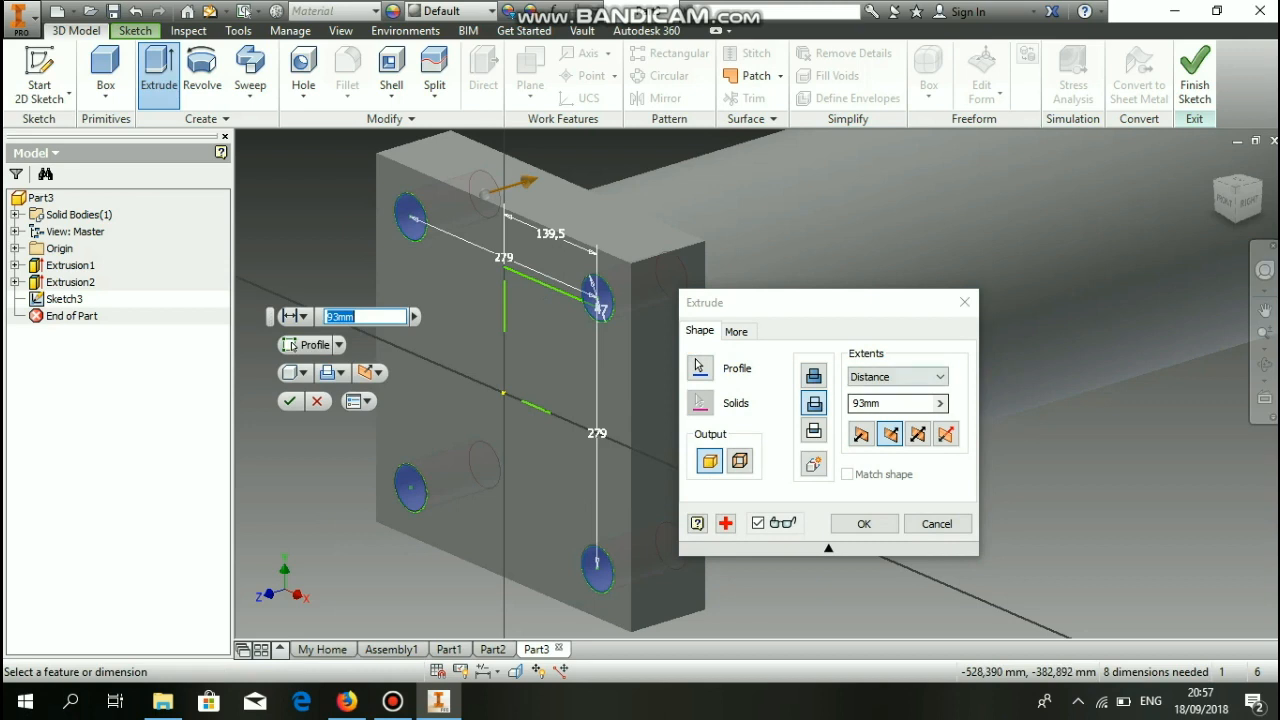
pyautogui.click(898, 377)
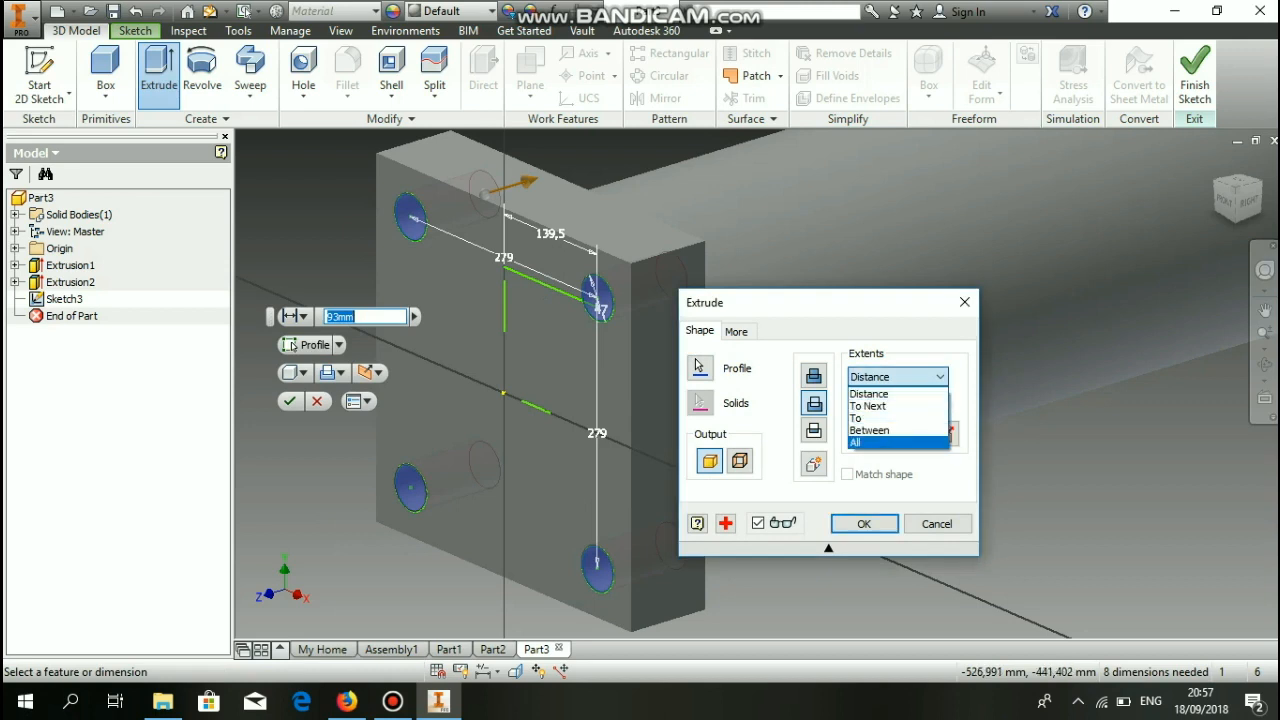
pyautogui.click(880, 442)
pyautogui.click(864, 523)
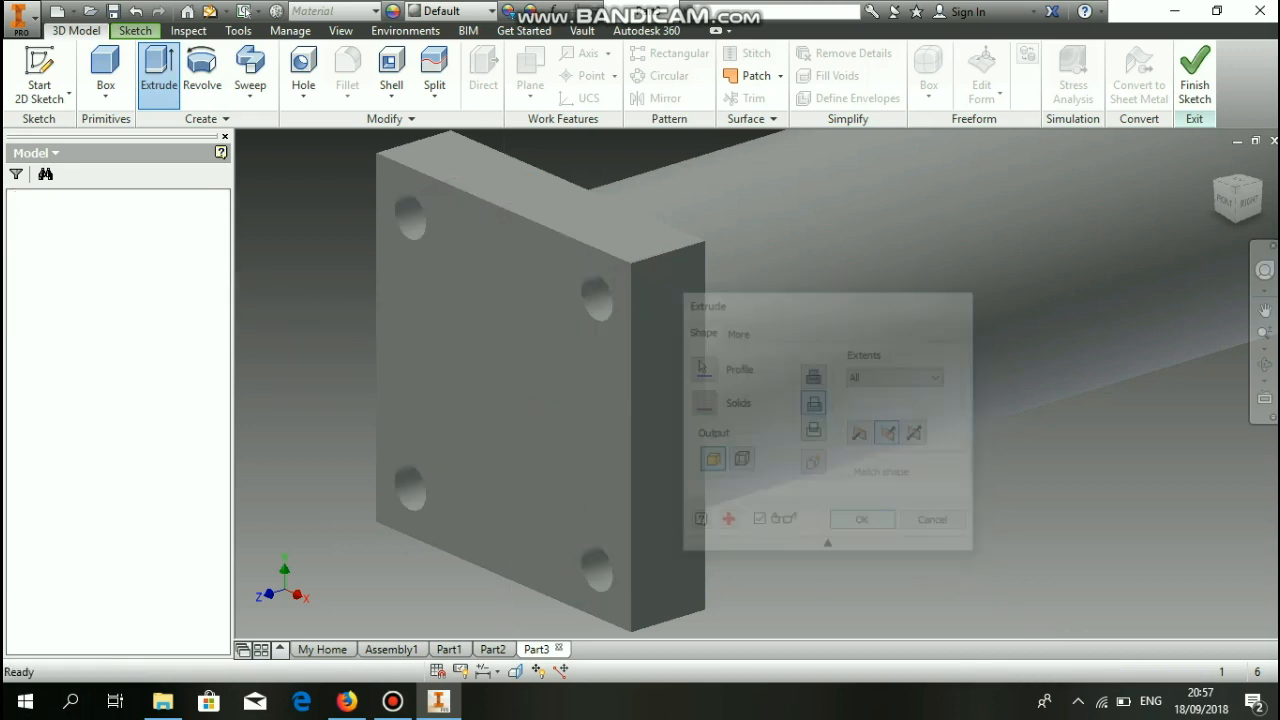
# Step: Create a work plane parallel to the XY plane, offset to halfway along the cylinder
pyautogui.scroll(5, 830, 530)
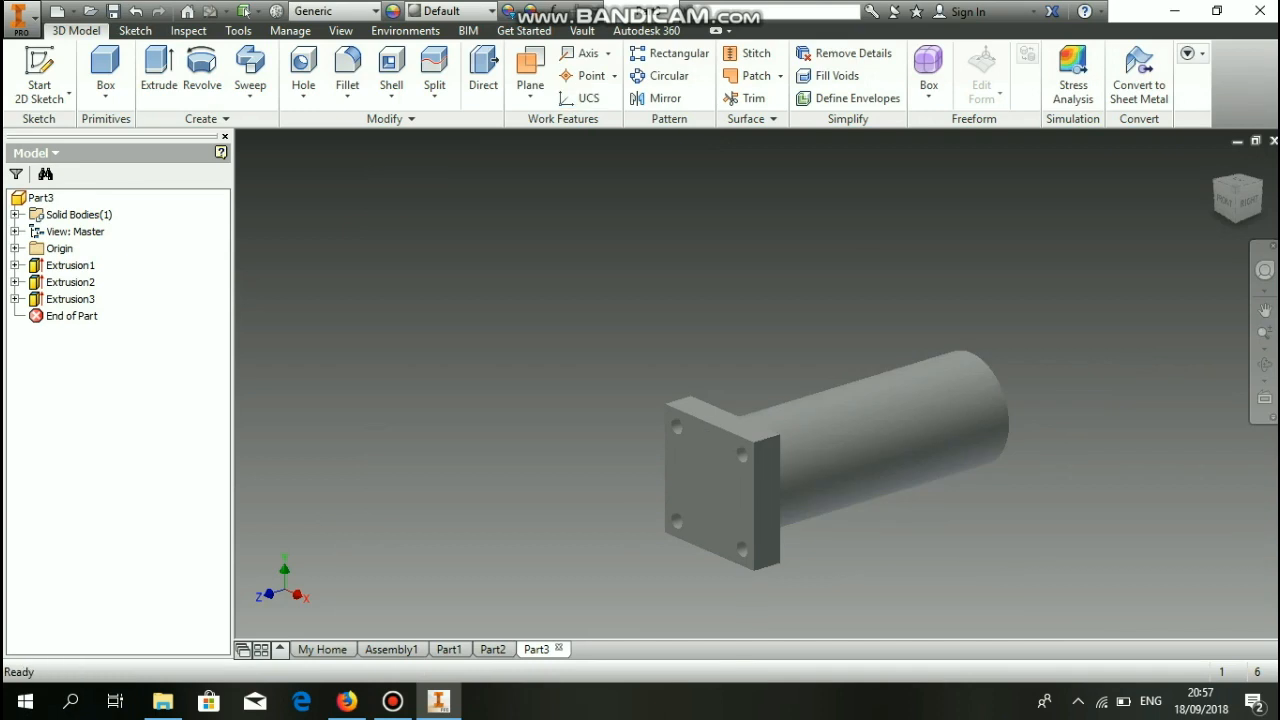
pyautogui.click(530, 70)
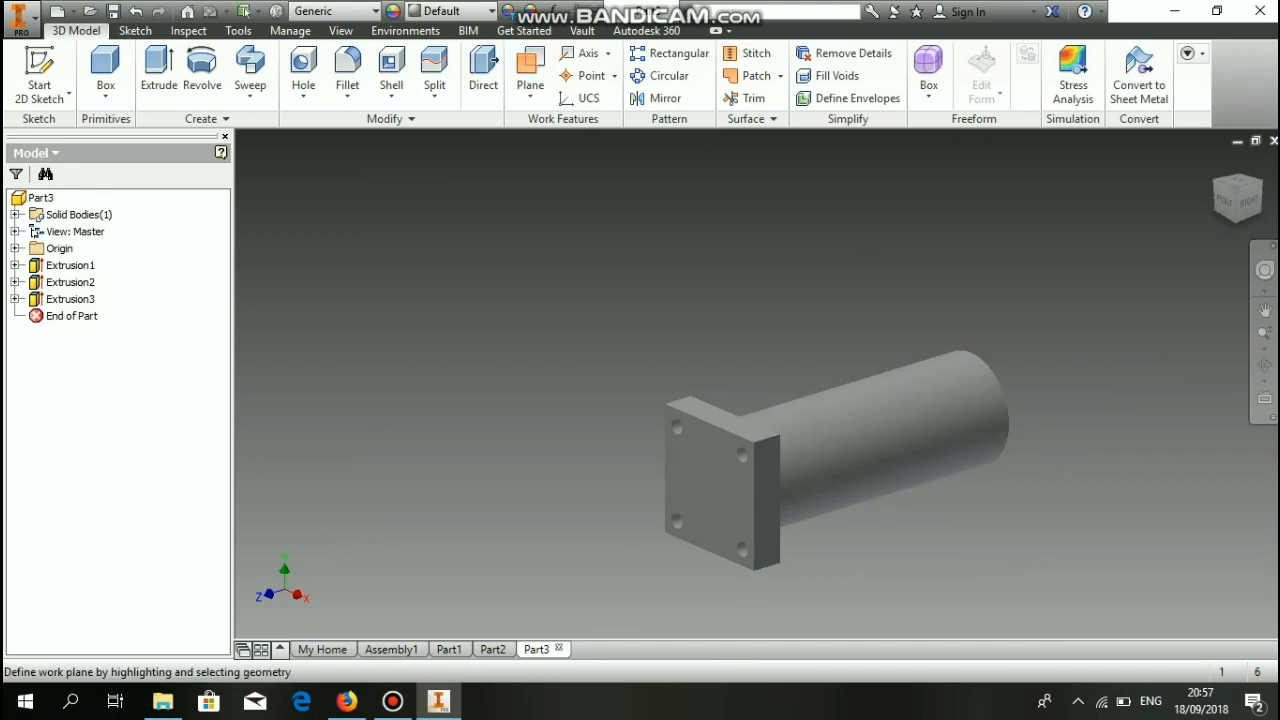
pyautogui.click(15, 248)
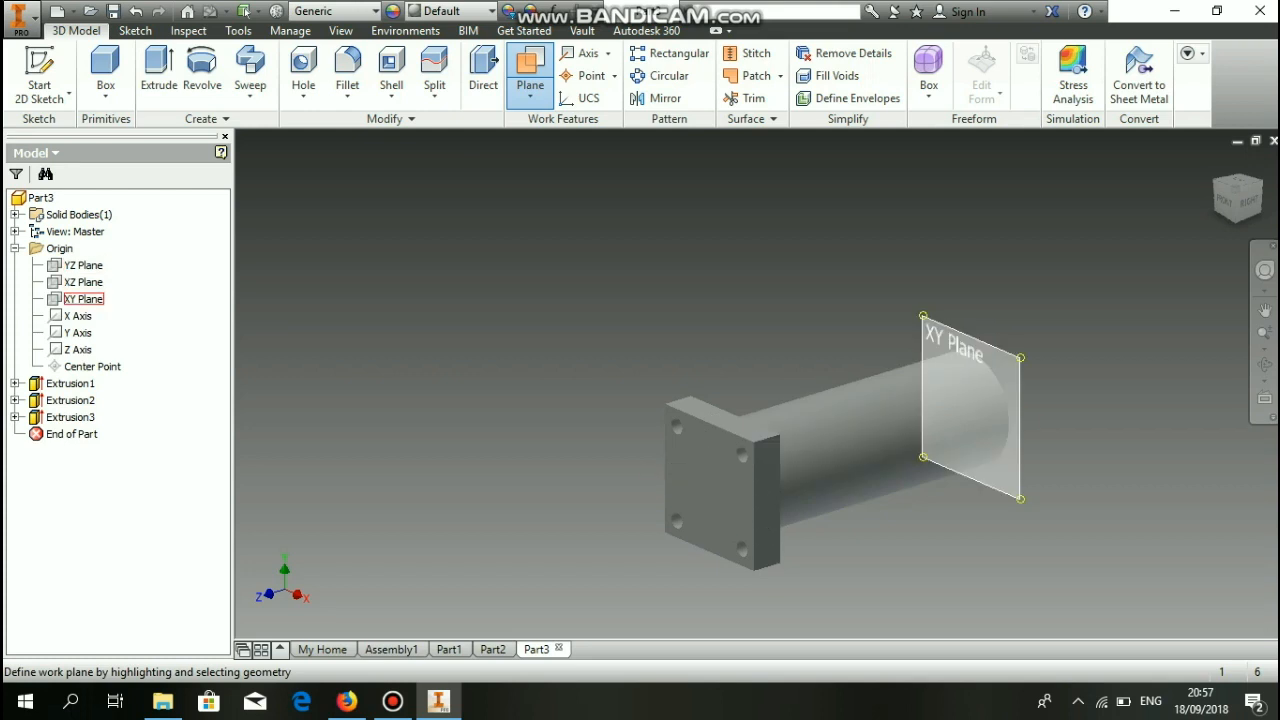
pyautogui.click(83, 299)
pyautogui.moveTo(971, 407); pyautogui.dragTo(874, 437)
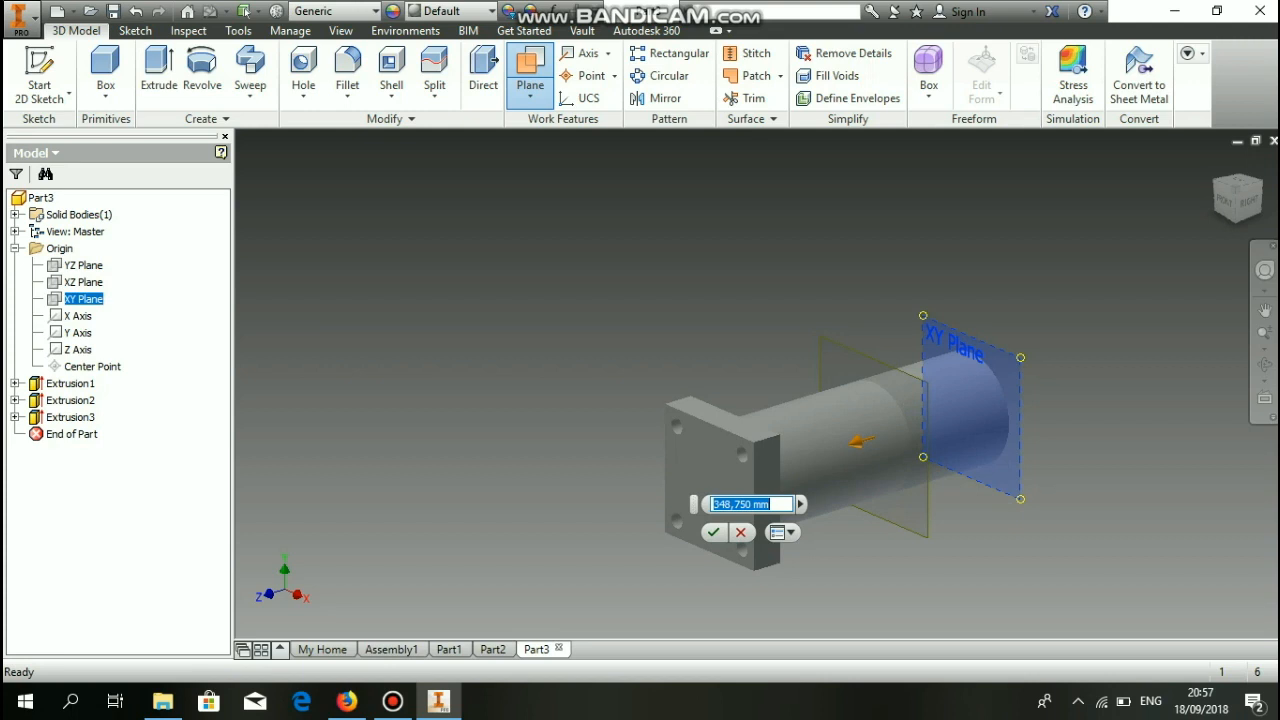
pyautogui.press('BackSpace')
pyautogui.write('0')
pyautogui.press('Return')
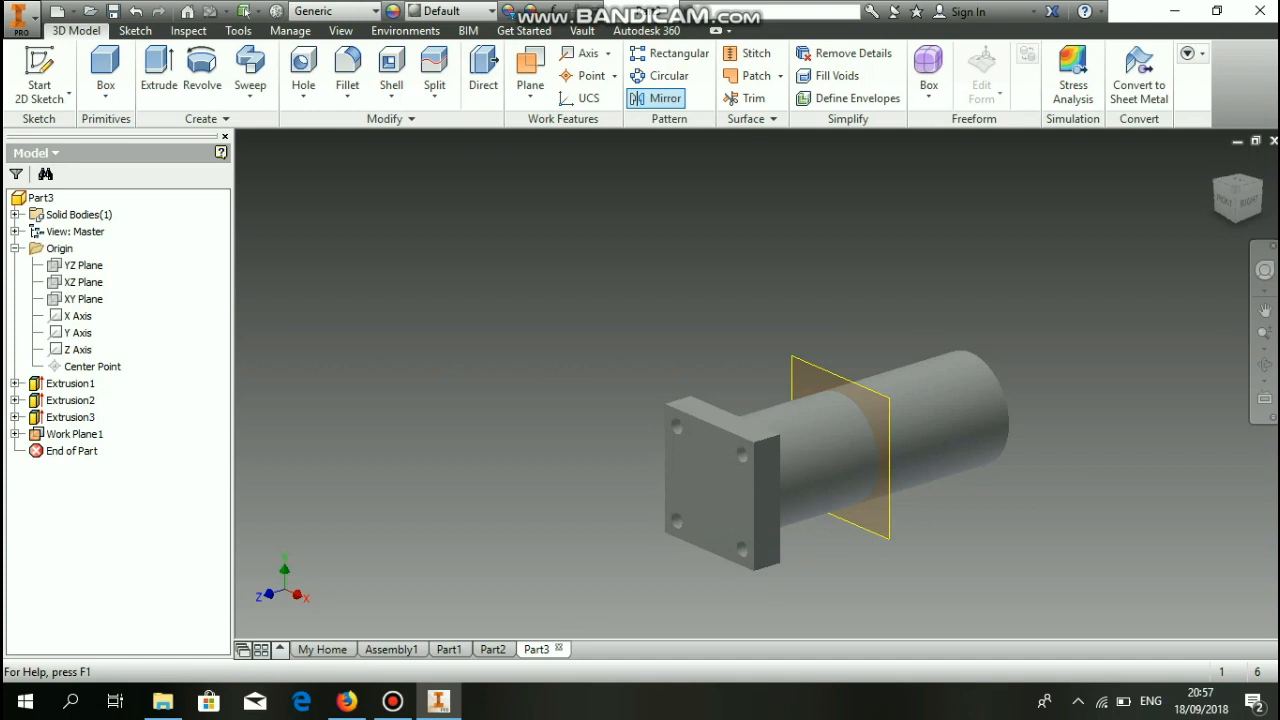
# Step: Mirror the square end plate and its four holes about the work plane halfway along the cylinder
pyautogui.click(661, 98)
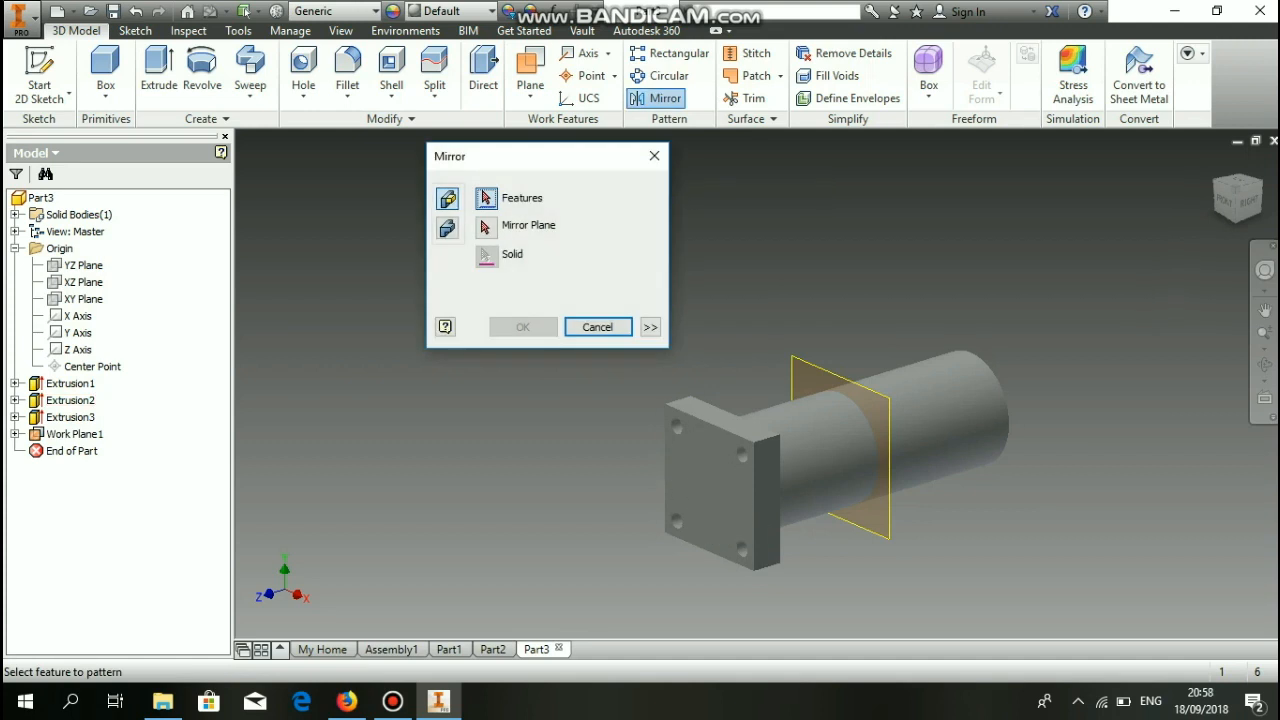
pyautogui.click(767, 495)
pyautogui.click(742, 455)
pyautogui.click(486, 227)
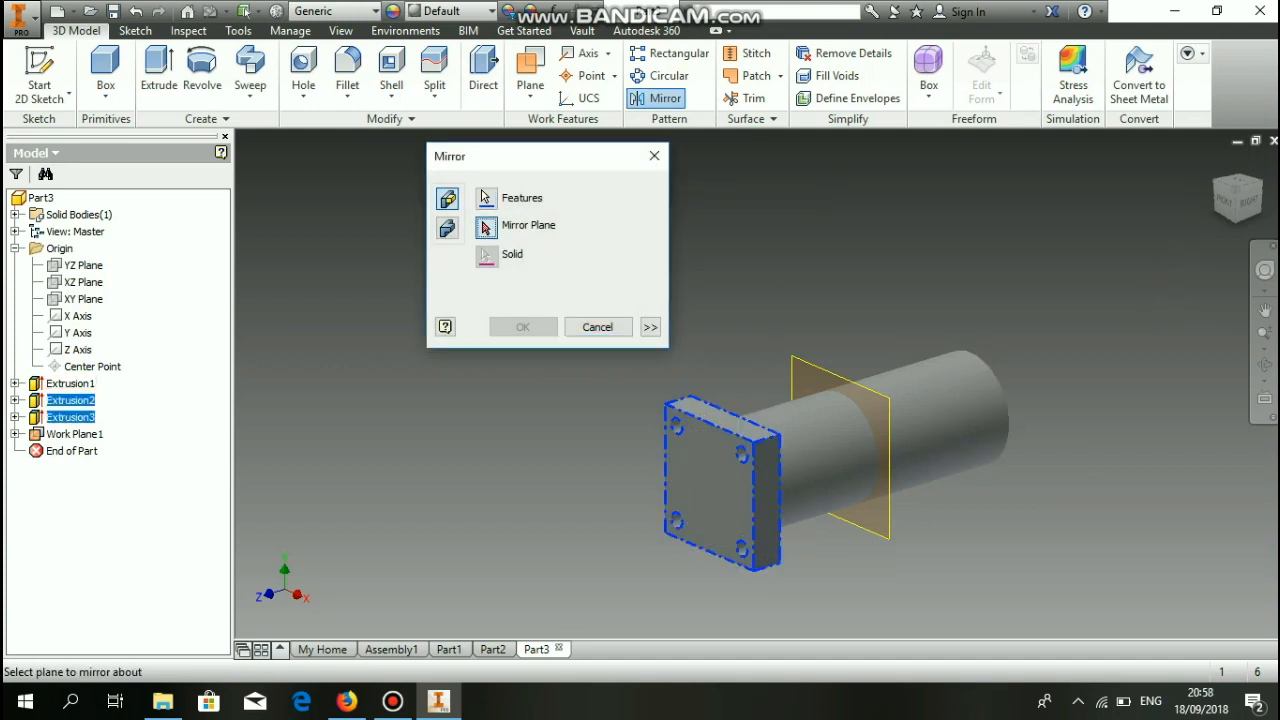
pyautogui.click(845, 450)
pyautogui.press('Return')
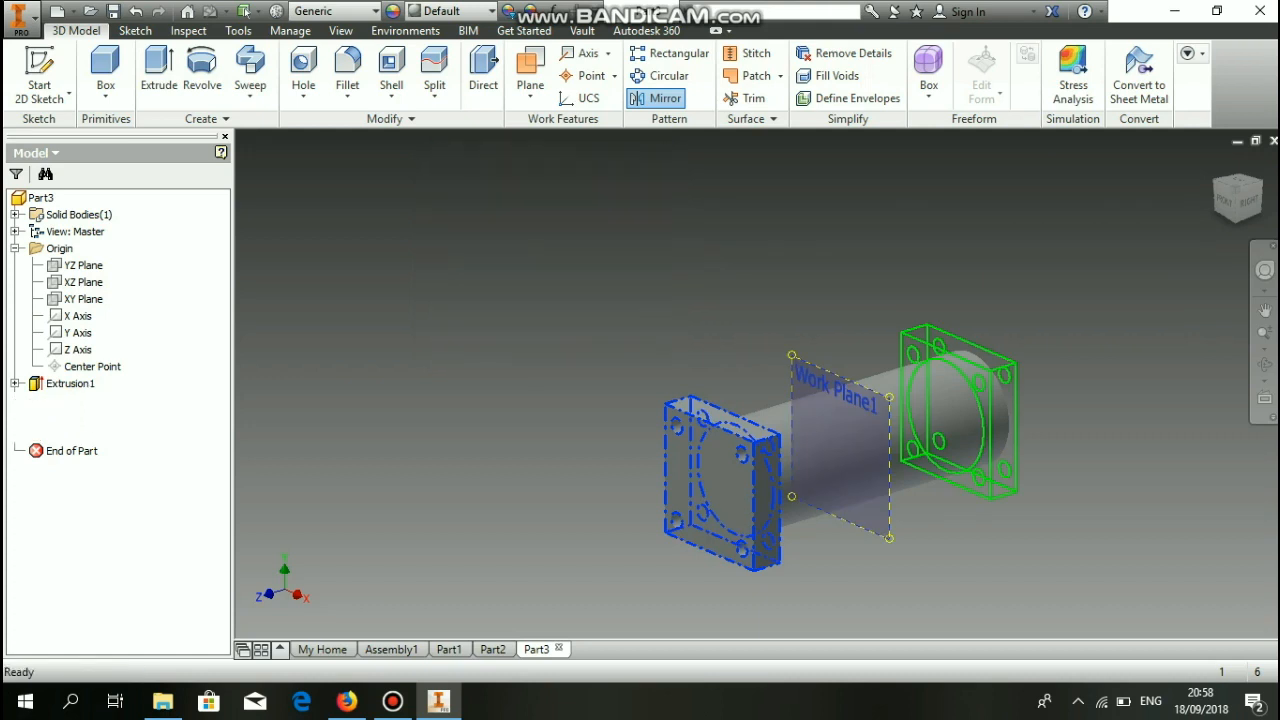
pyautogui.keyDown('shift'); pyautogui.moveTo(840, 448); pyautogui.dragTo(760, 452, button='middle'); pyautogui.keyUp('shift')
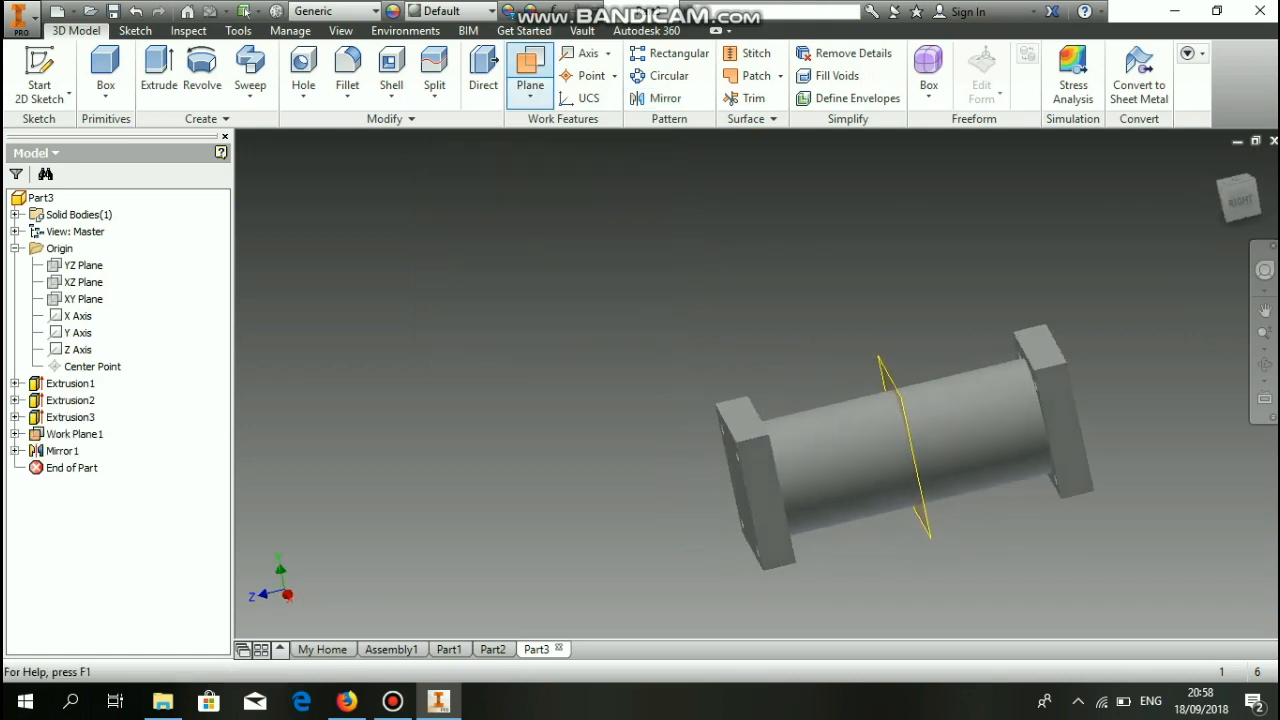
pyautogui.click(530, 70)
pyautogui.click(84, 299)
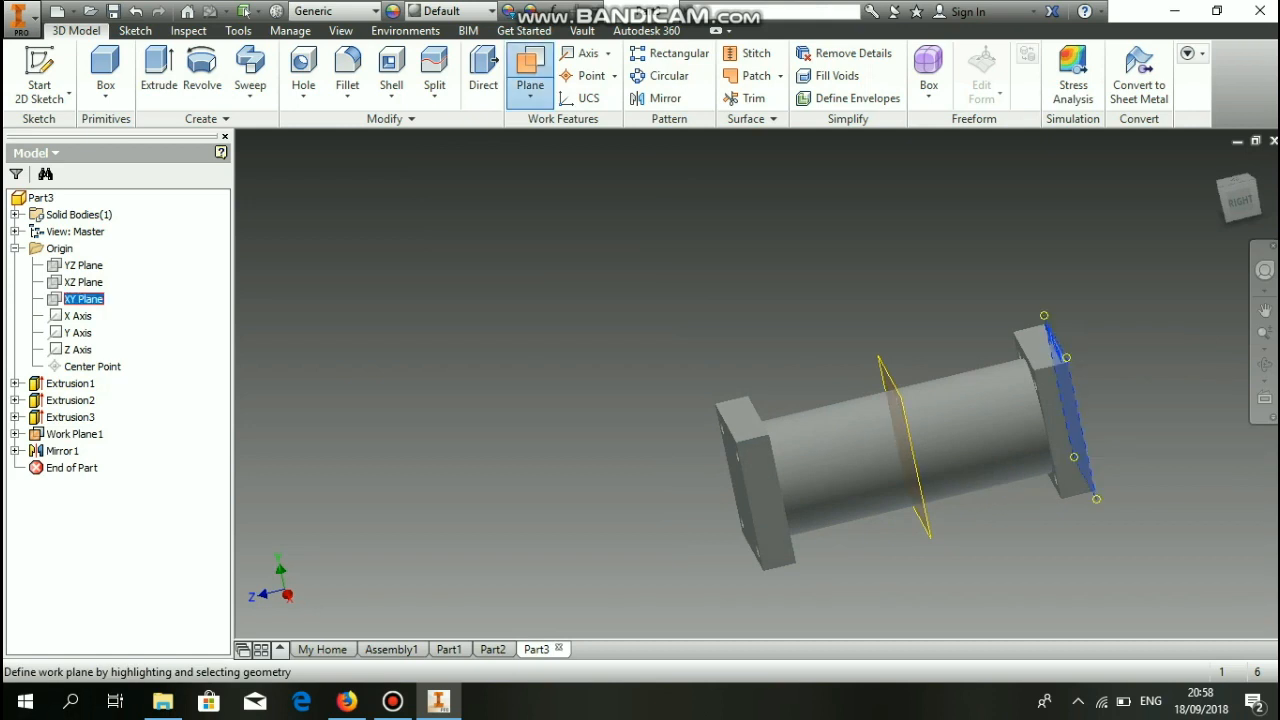
pyautogui.moveTo(694, 331); pyautogui.dragTo(872, 325, button='middle')
pyautogui.scroll(3, 740, 315)
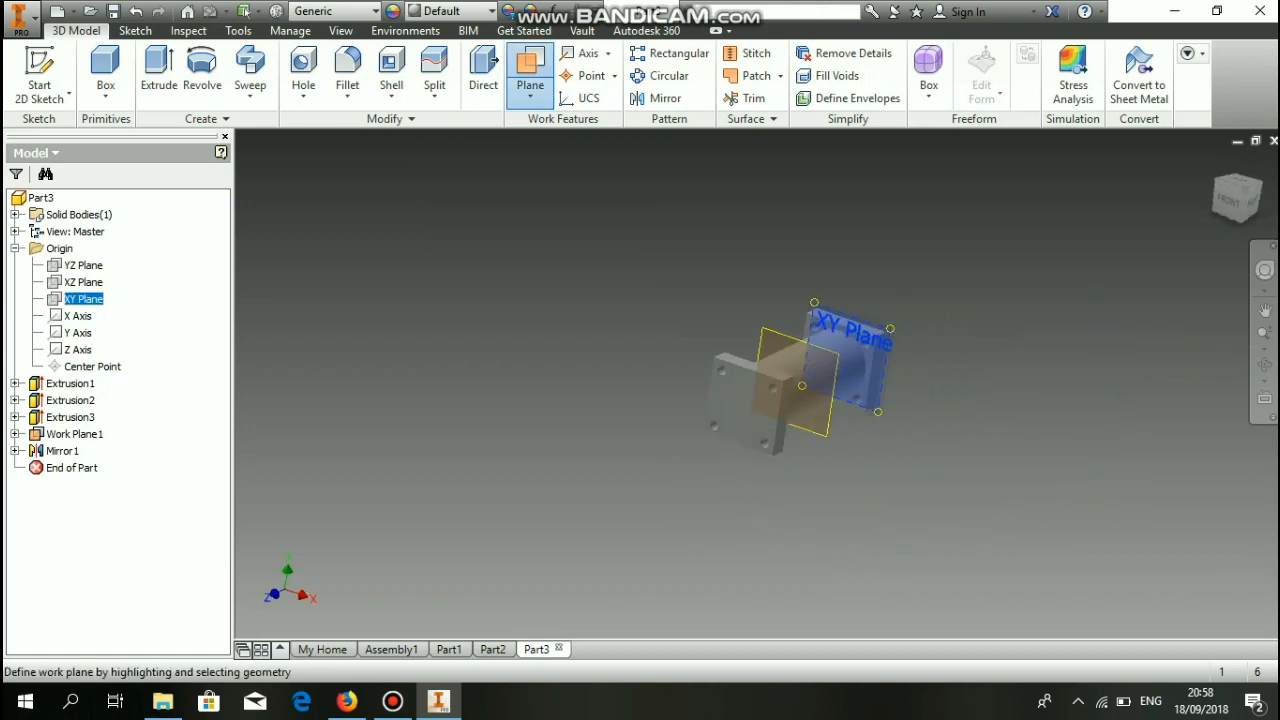
pyautogui.scroll(3, 920, 328)
pyautogui.scroll(-3, 922, 334)
pyautogui.click(800, 313)
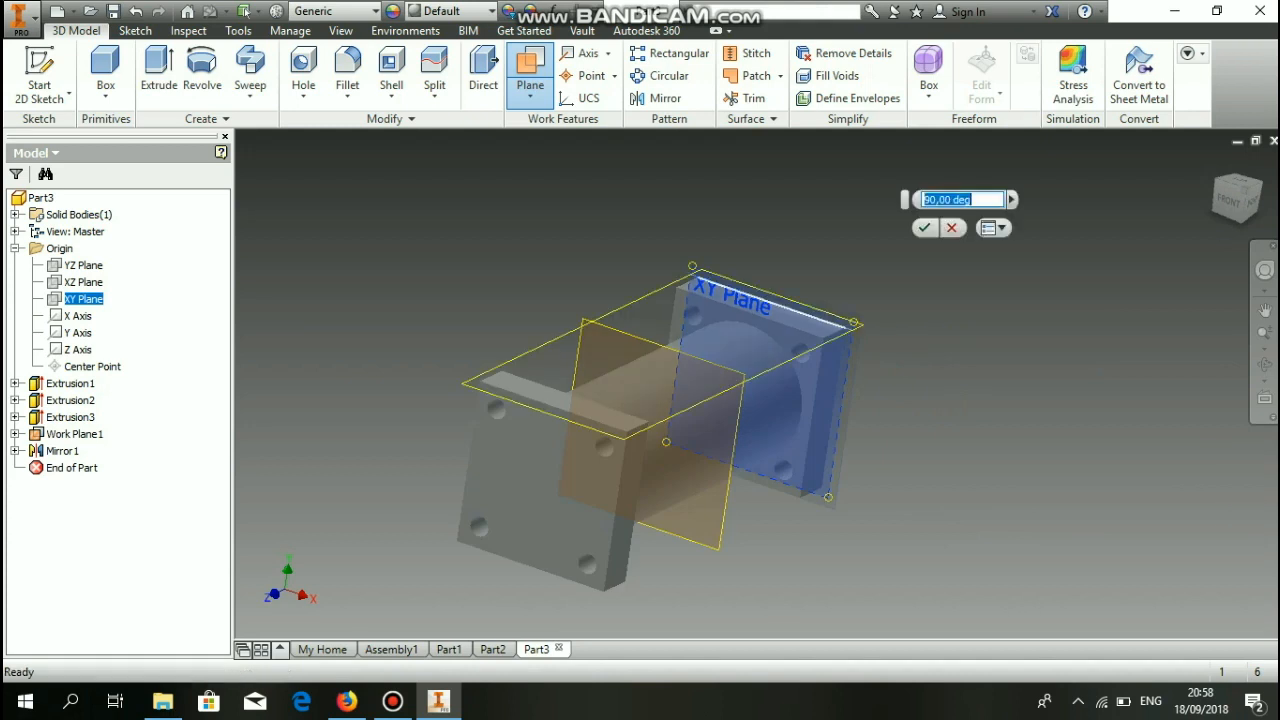
pyautogui.press('Escape')
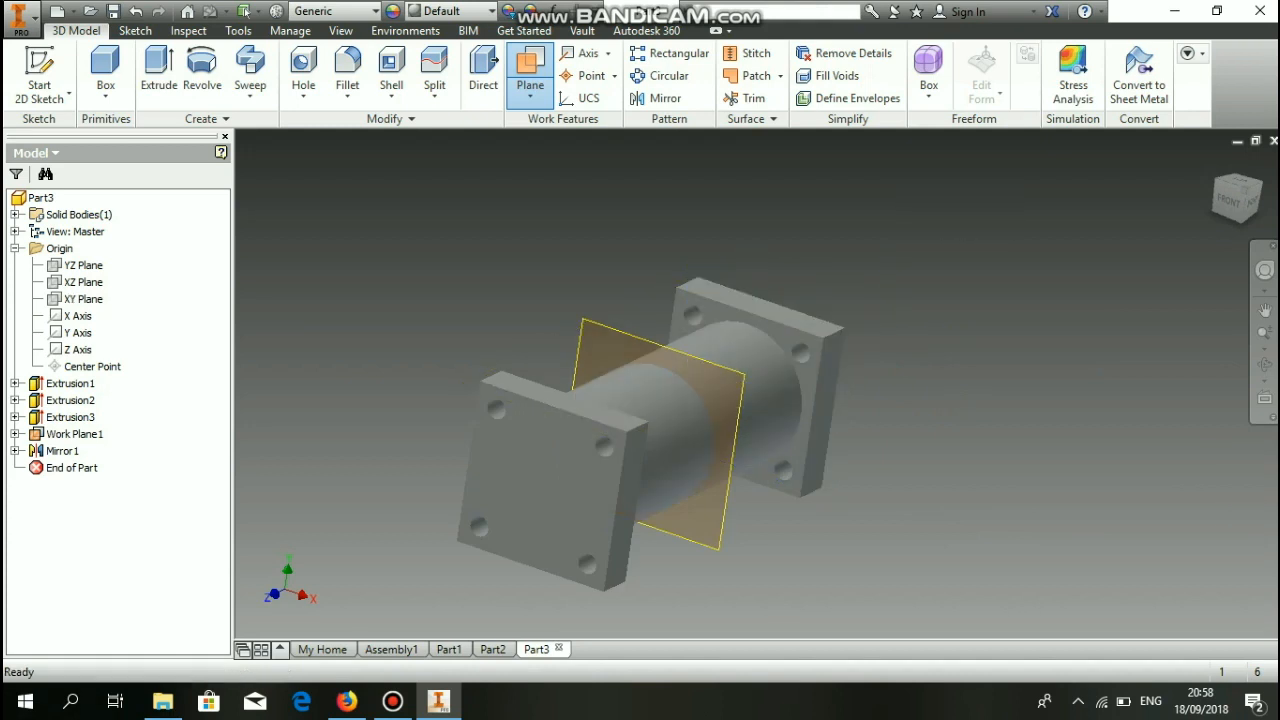
# Step: Create a work plane parallel to the XY plane, offset 93+30 mm along the cylinder
pyautogui.click(530, 66)
pyautogui.click(83, 299)
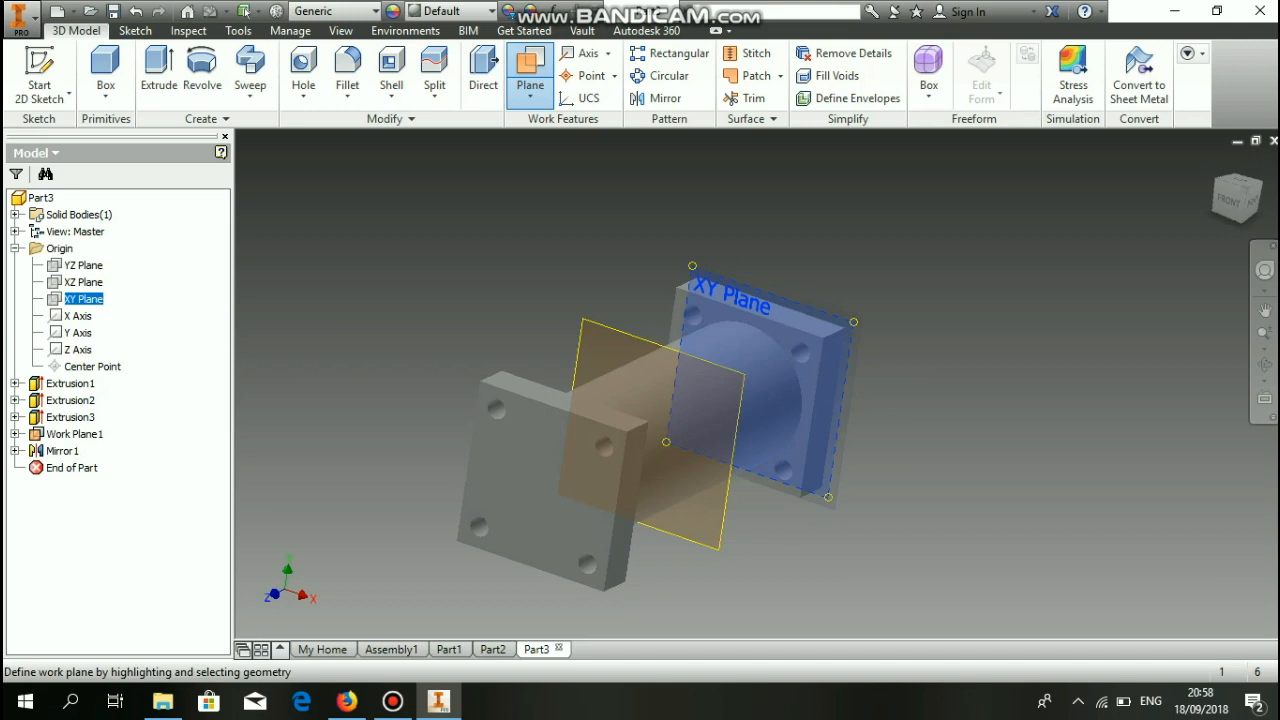
pyautogui.scroll(-6, 793, 307)
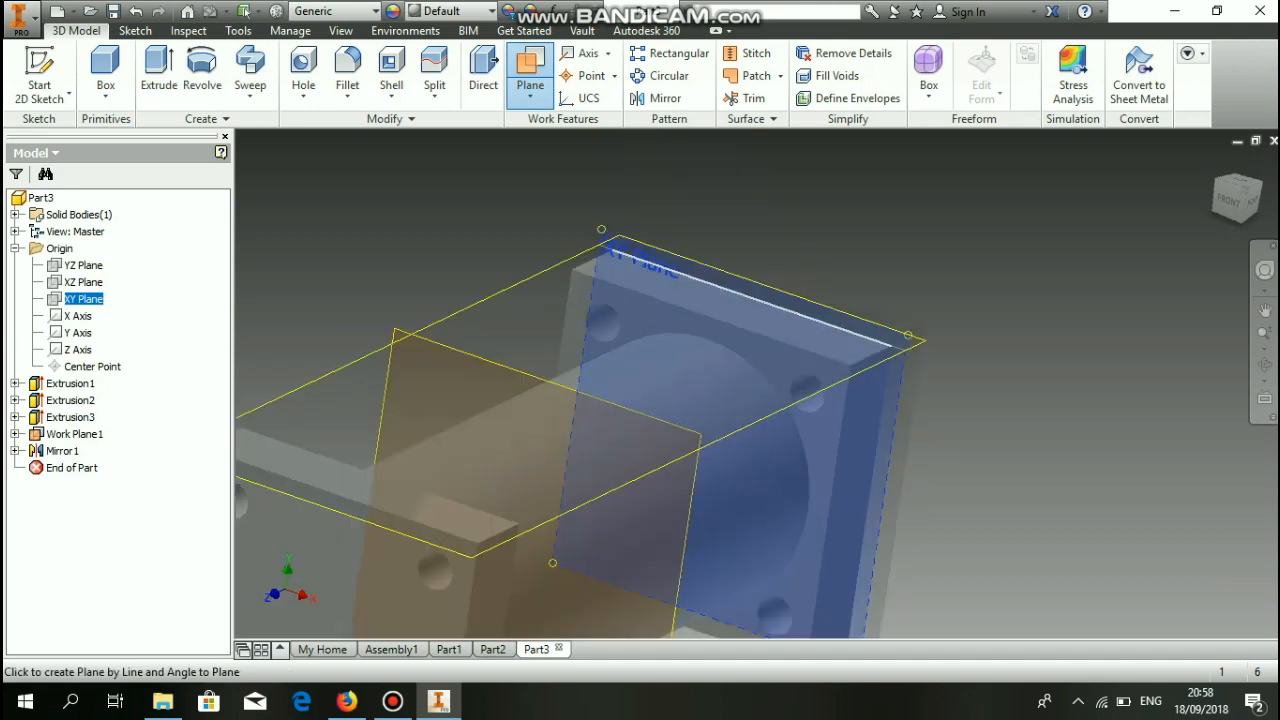
pyautogui.moveTo(793, 307); pyautogui.dragTo(682, 356)
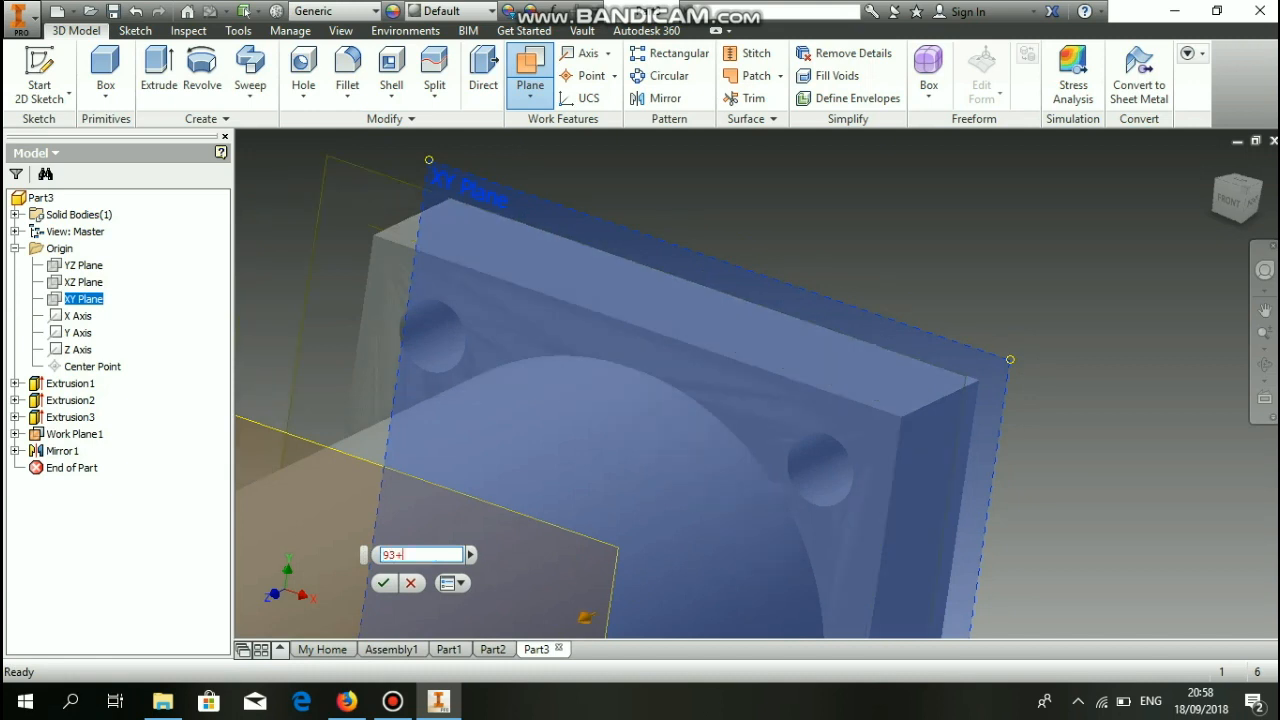
pyautogui.write('93+30')
pyautogui.press('Return')
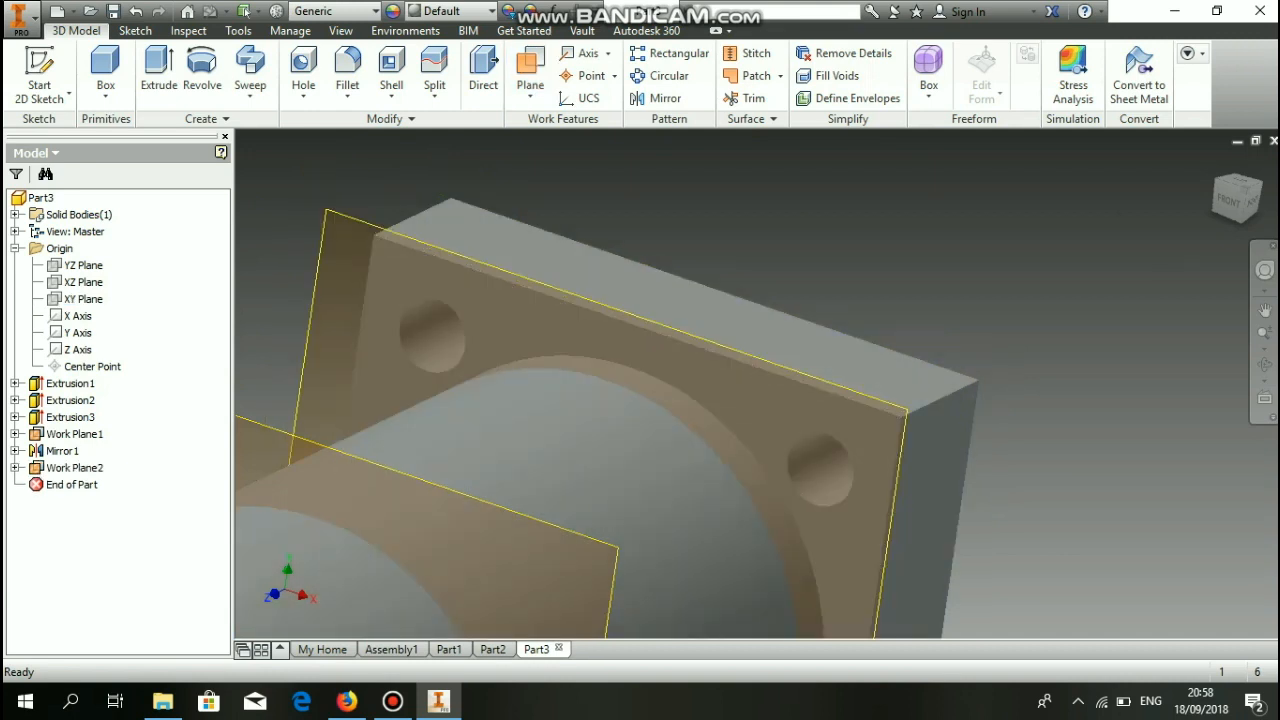
# Step: Start a sketch on the new work plane and draw a rectangle about 438 by 420 mm, centred on the cylinder axis
pyautogui.rightClick(335, 230)
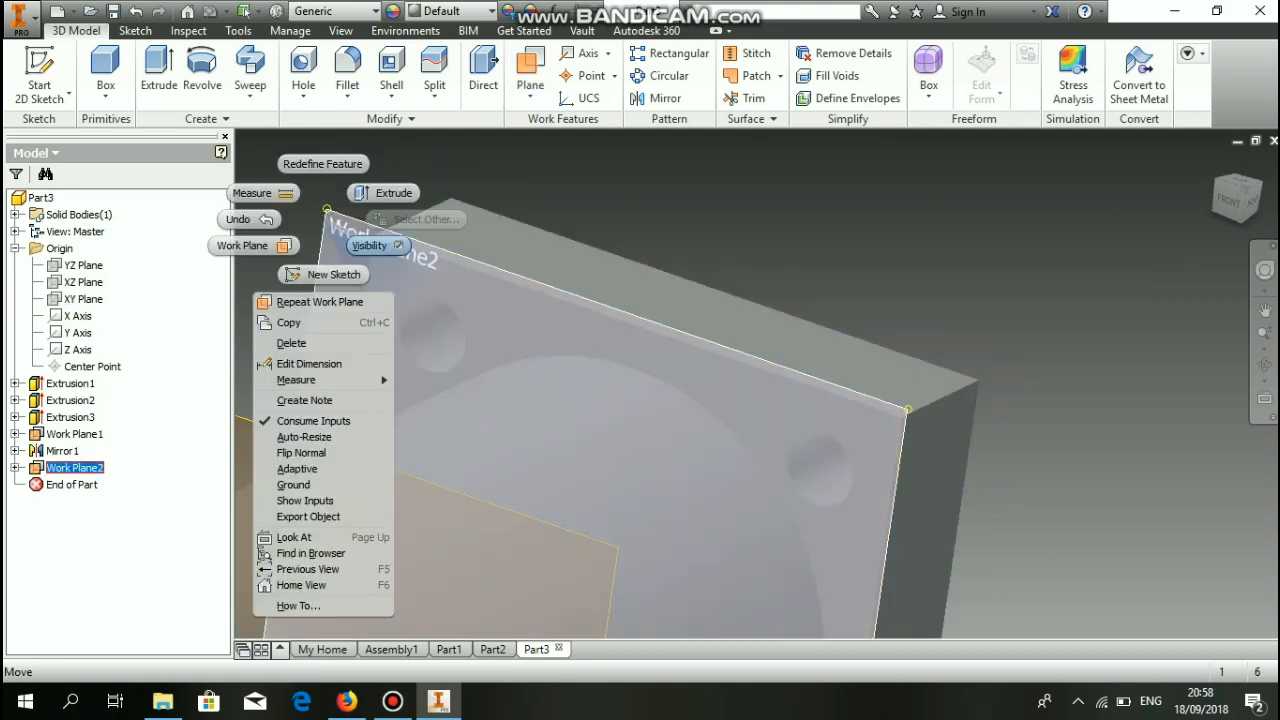
pyautogui.click(432, 277)
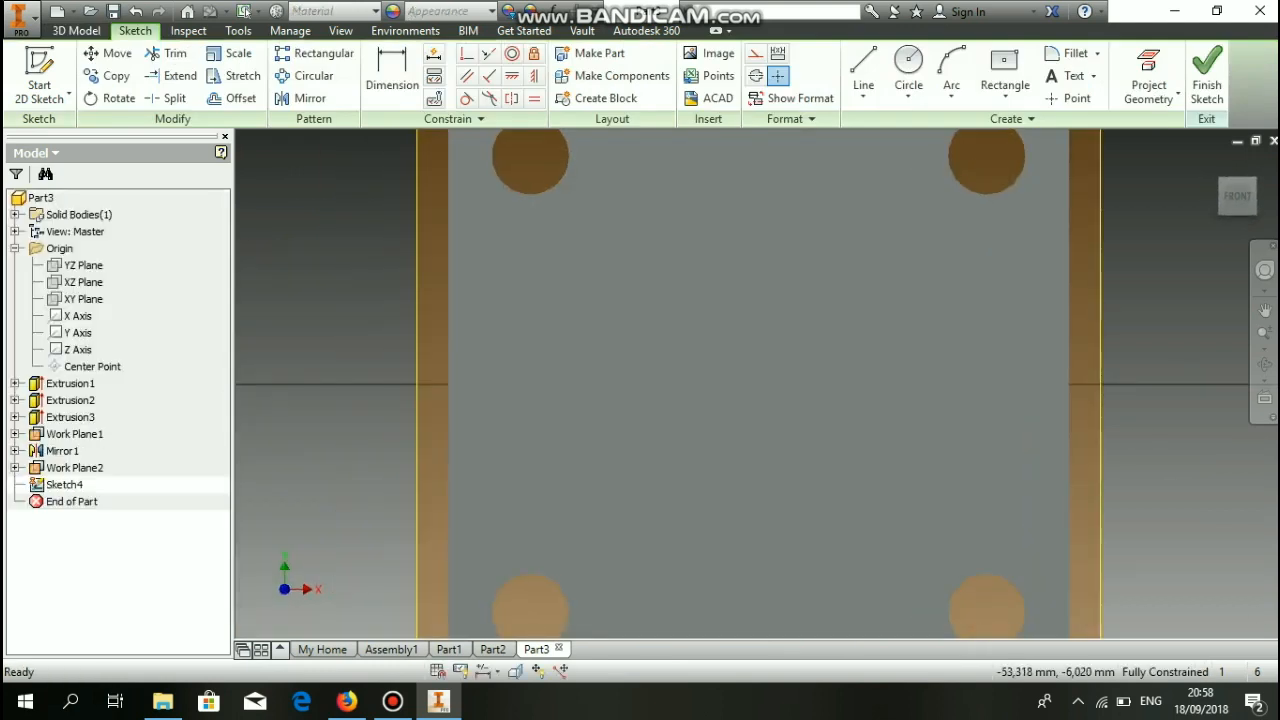
pyautogui.scroll(-3, 641, 406)
pyautogui.click(1005, 68)
pyautogui.click(710, 393)
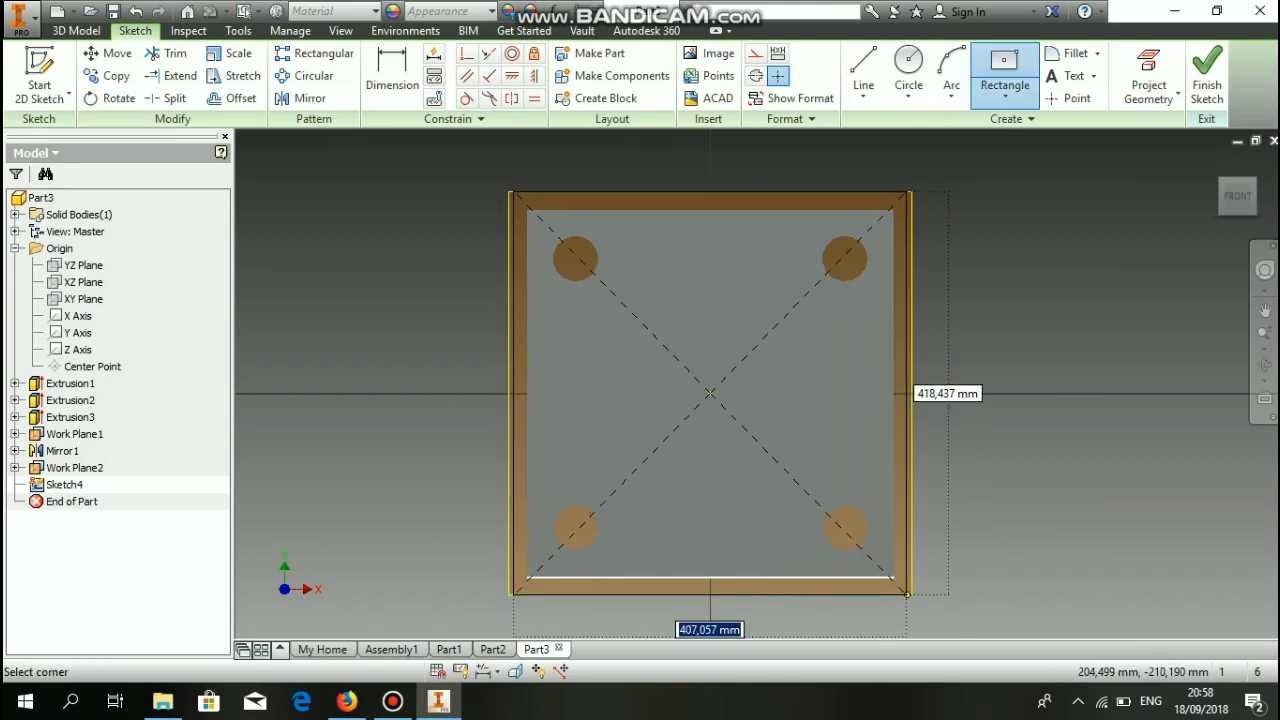
pyautogui.click(921, 595)
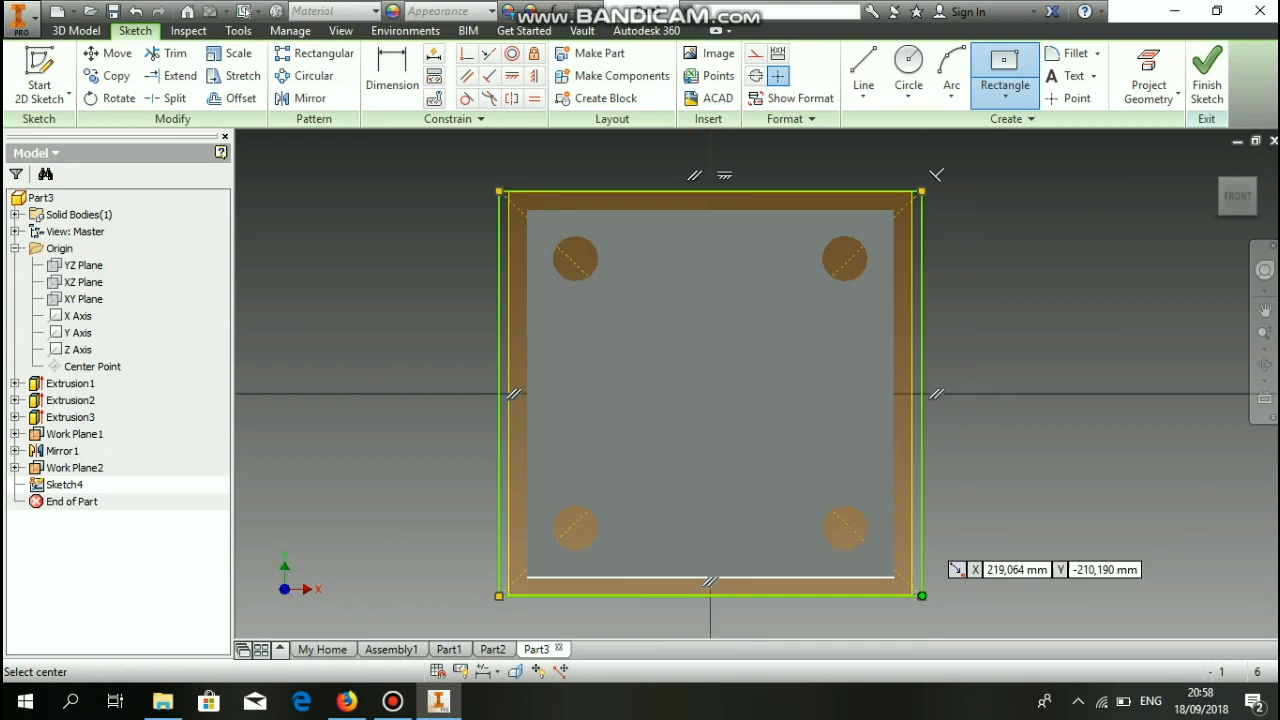
# Step: Dimension the centred rectangle's width and height to 420 mm each
pyautogui.press('d')
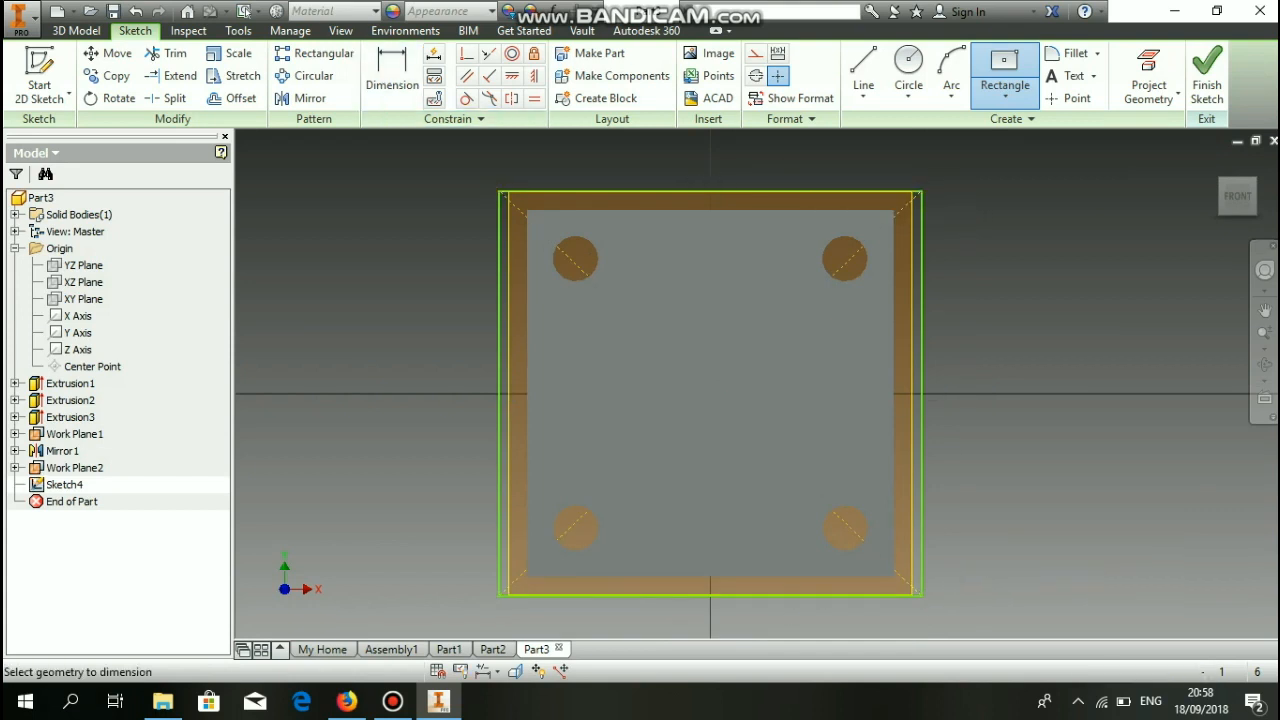
pyautogui.click(636, 191)
pyautogui.click(665, 170)
pyautogui.write('420')
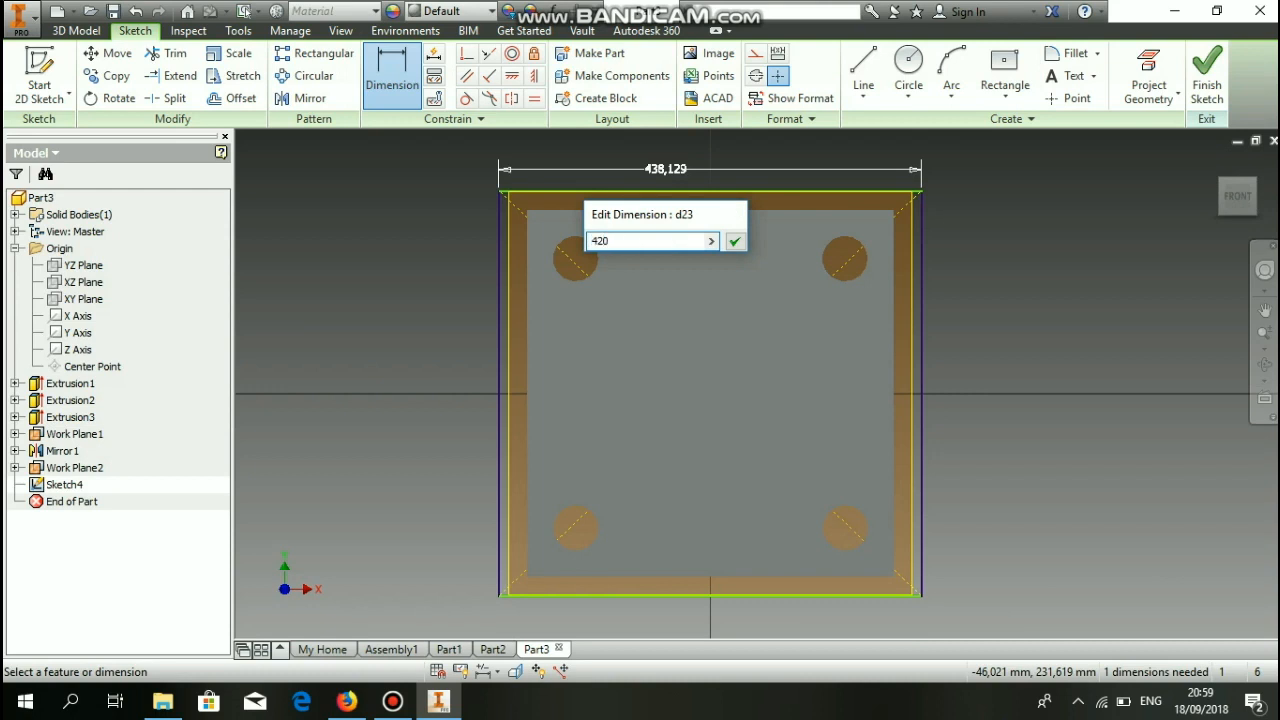
pyautogui.press('Return')
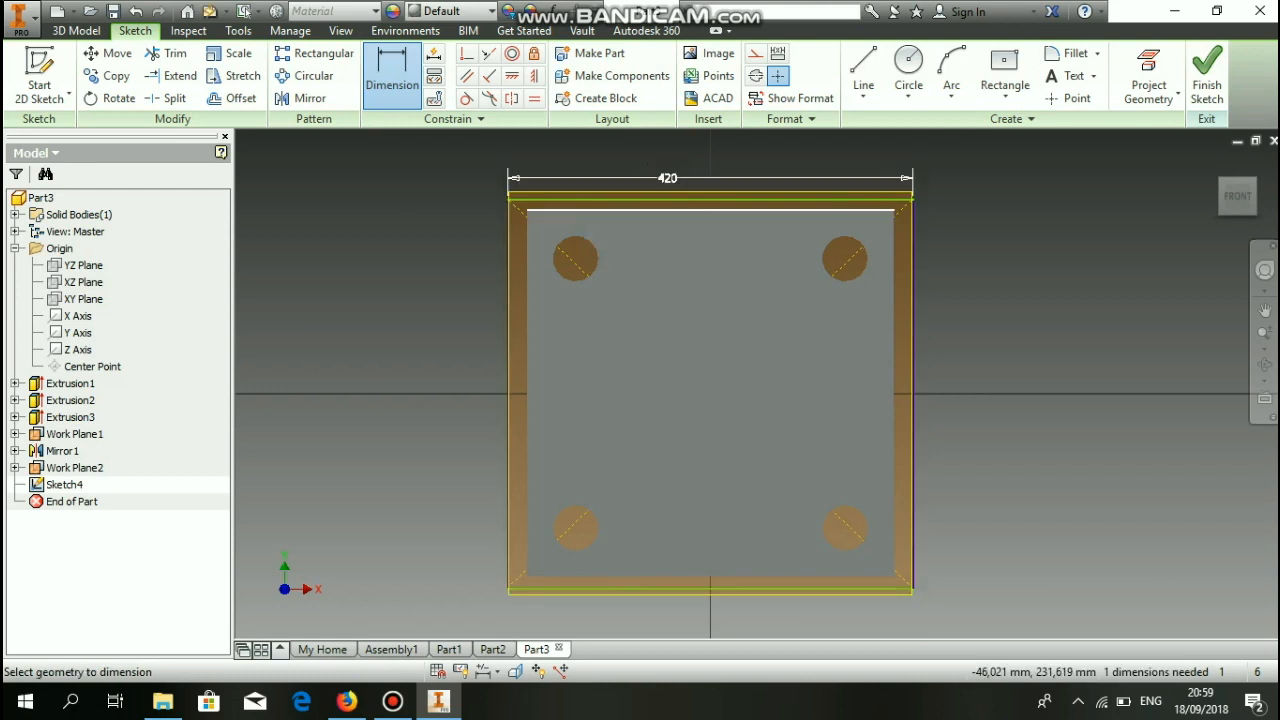
pyautogui.click(910, 300)
pyautogui.click(938, 312)
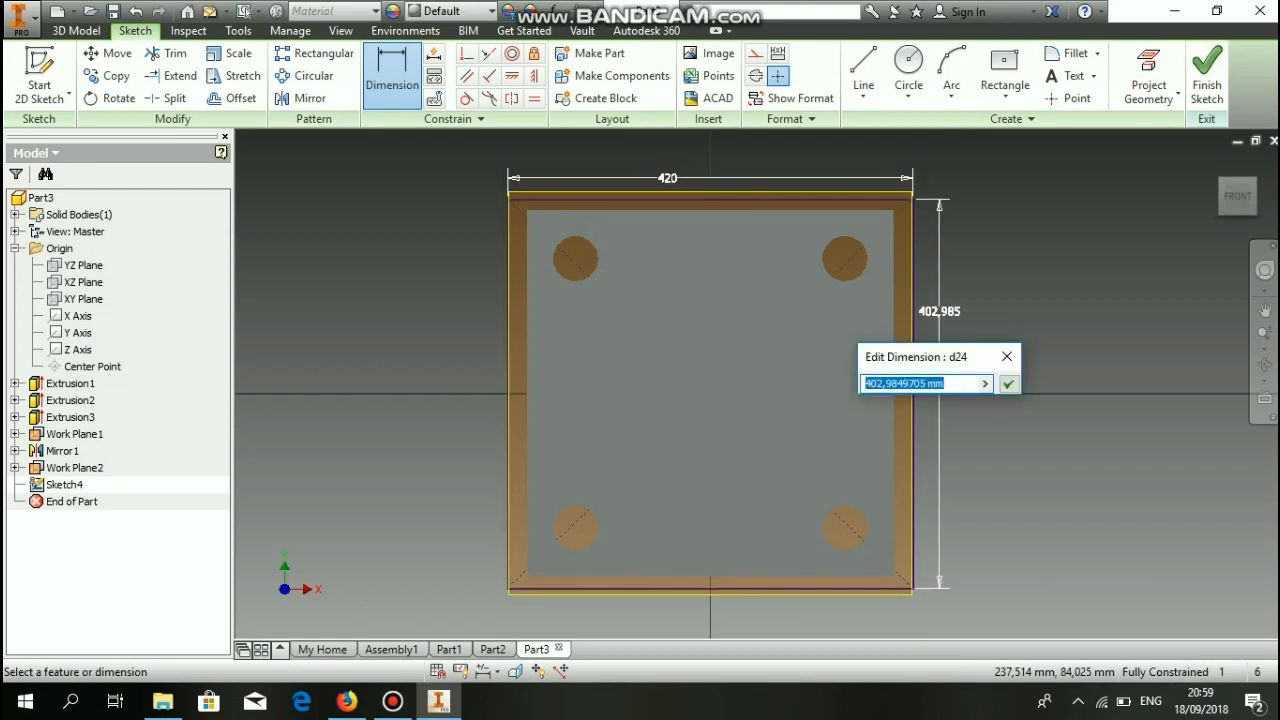
pyautogui.write('42')
pyautogui.press('Return')
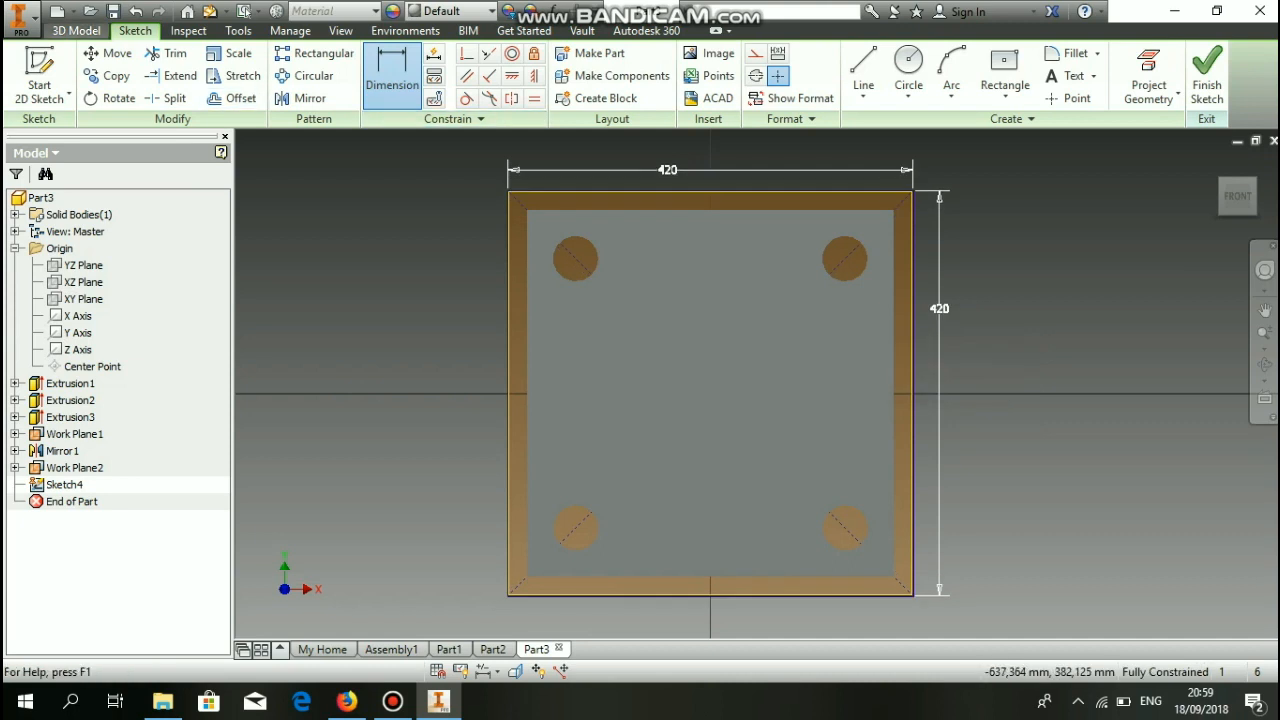
# Step: Extrude the 420 mm square 200 mm along the cylinder as a joined solid block
pyautogui.click(76, 30)
pyautogui.click(158, 70)
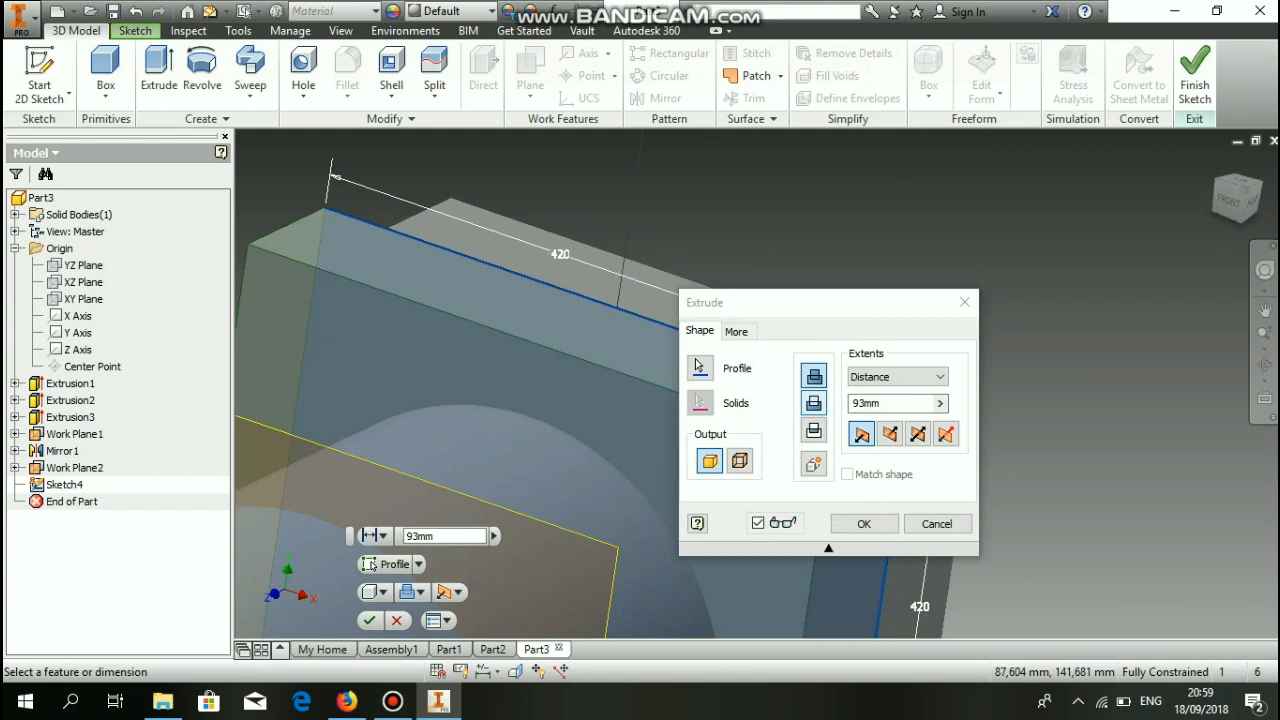
pyautogui.click(856, 403)
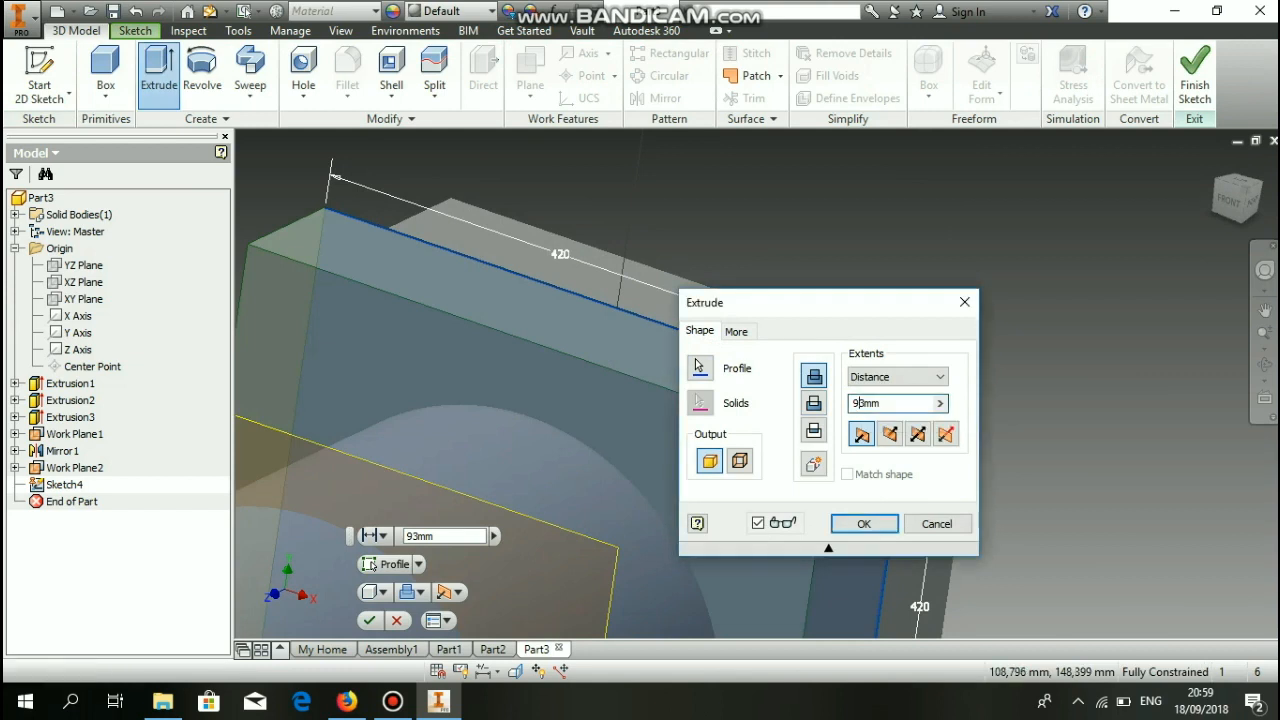
pyautogui.press('Delete')
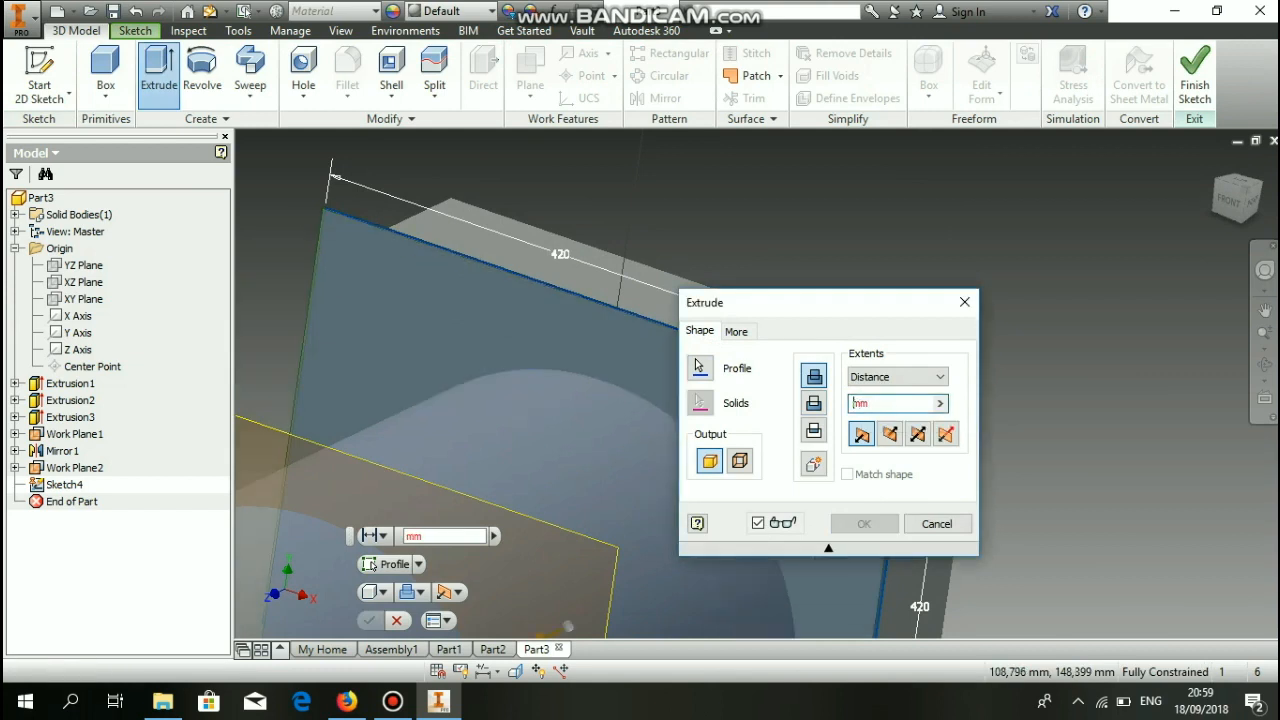
pyautogui.write('200')
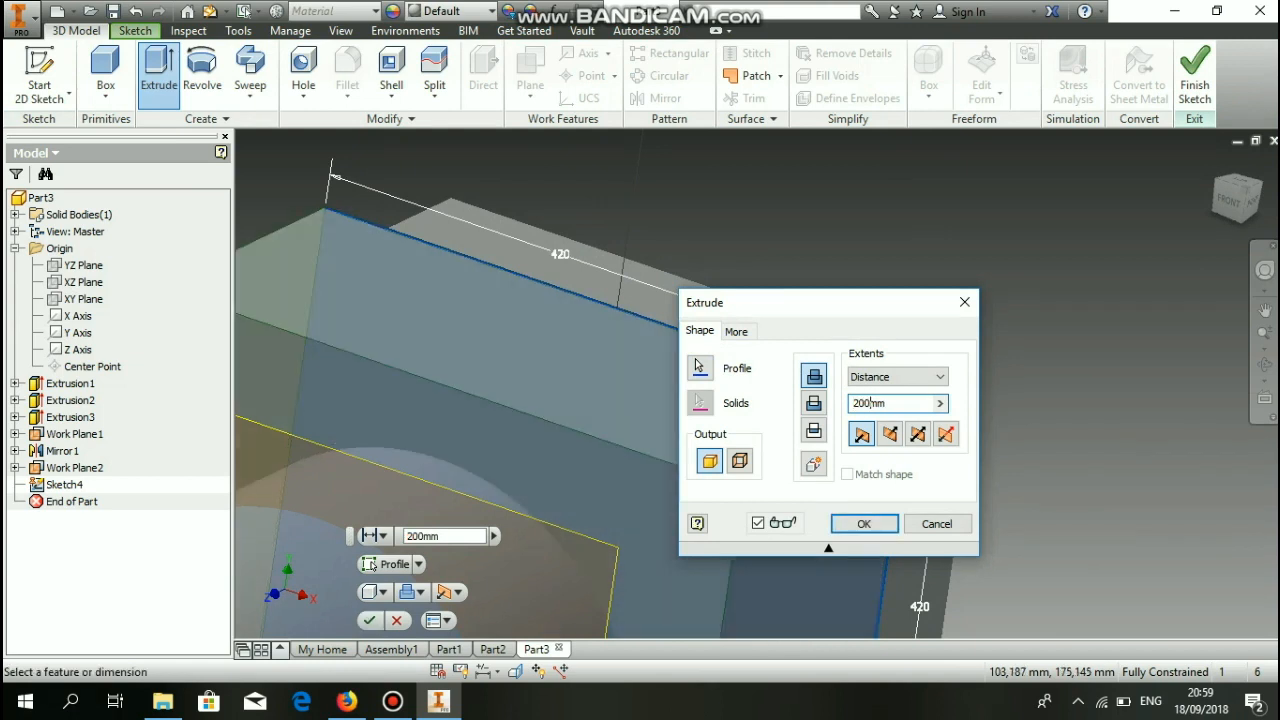
pyautogui.scroll(3, 648, 235)
pyautogui.keyDown('shift'); pyautogui.moveTo(648, 235); pyautogui.dragTo(490, 260, button='middle'); pyautogui.keyUp('shift')
pyautogui.click(369, 620)
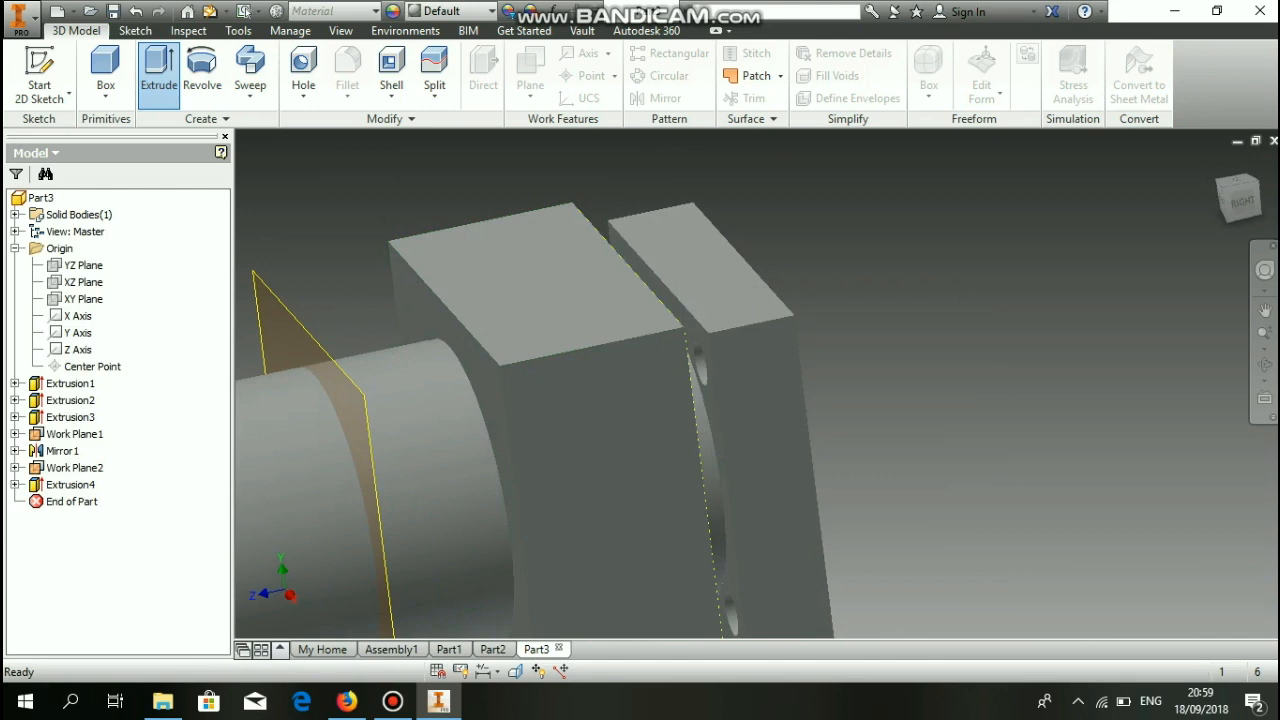
pyautogui.click(392, 701)
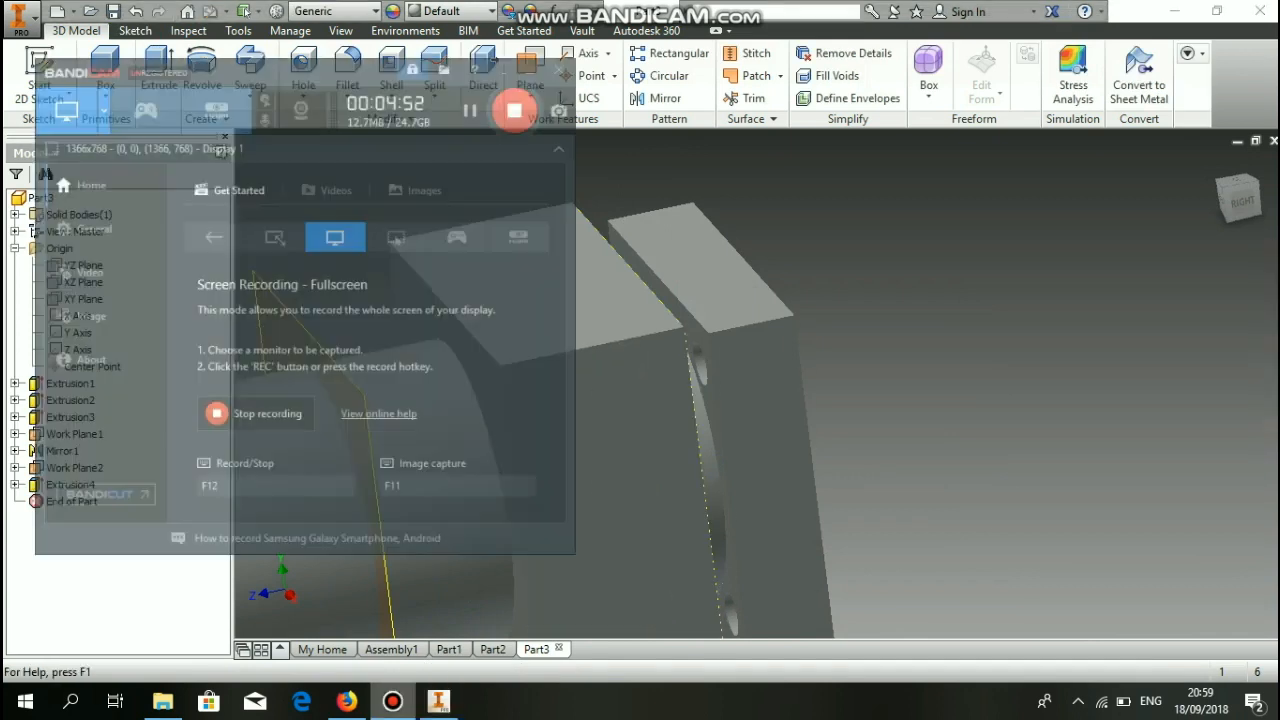
pyautogui.click(392, 701)
pyautogui.click(163, 701)
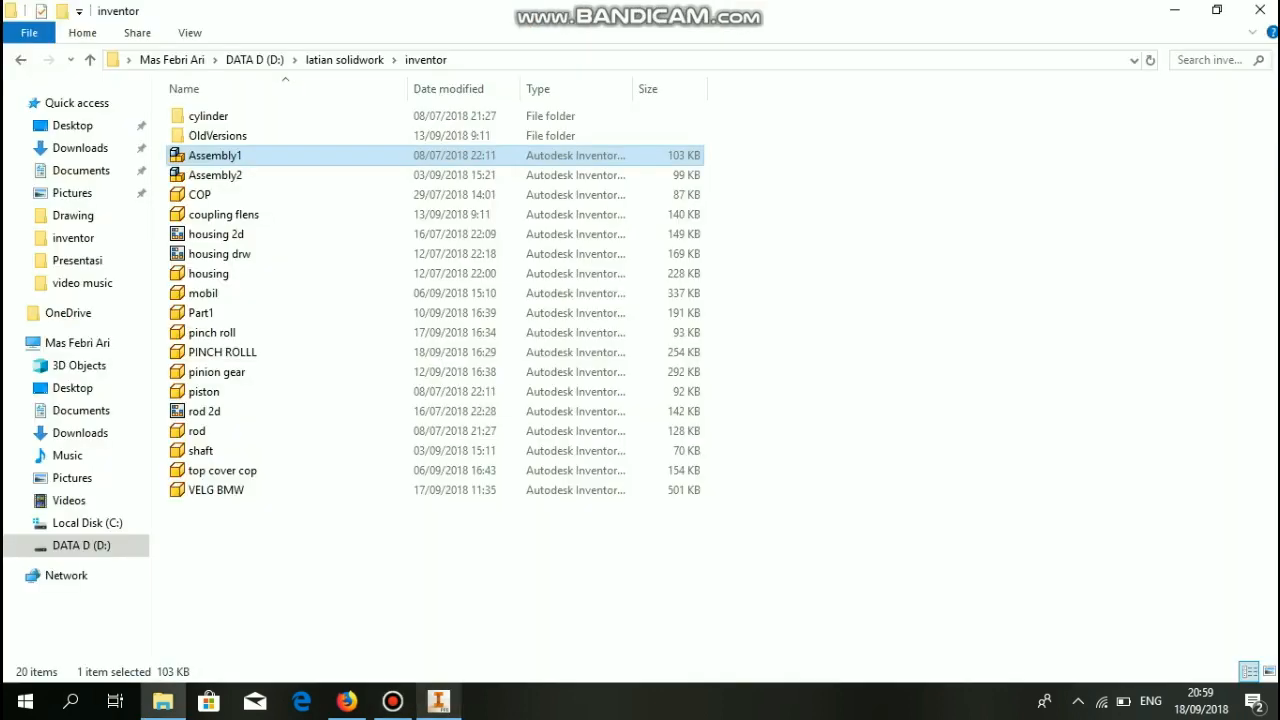
pyautogui.click(437, 701)
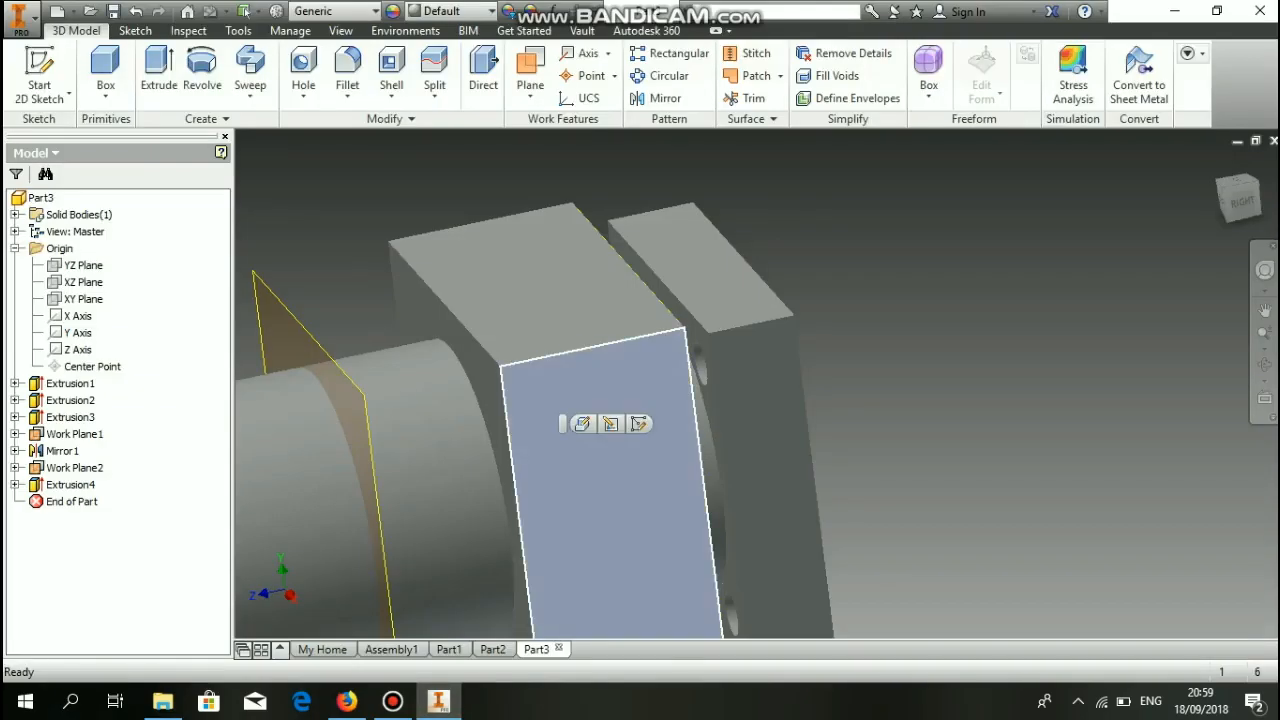
# Step: Sketch a 139 mm diameter circle centred on the square block's side face and extrude it outward 88 mm
pyautogui.rightClick(560, 437)
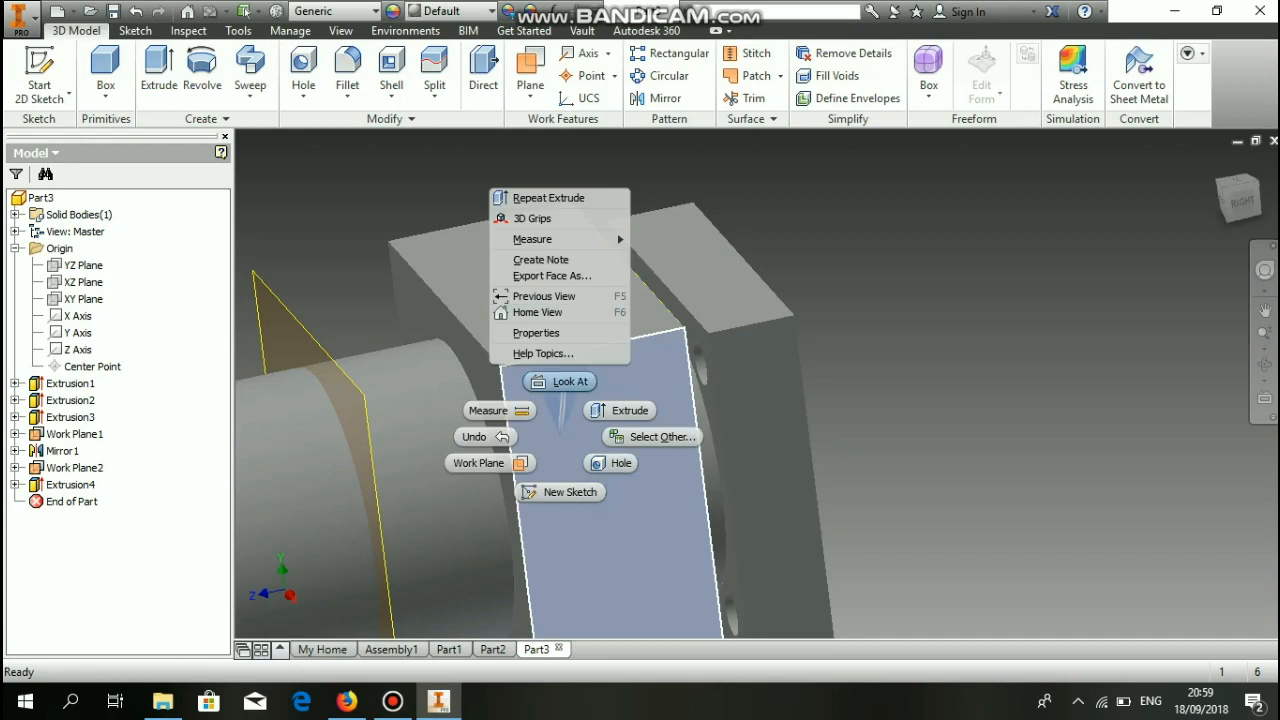
pyautogui.click(568, 492)
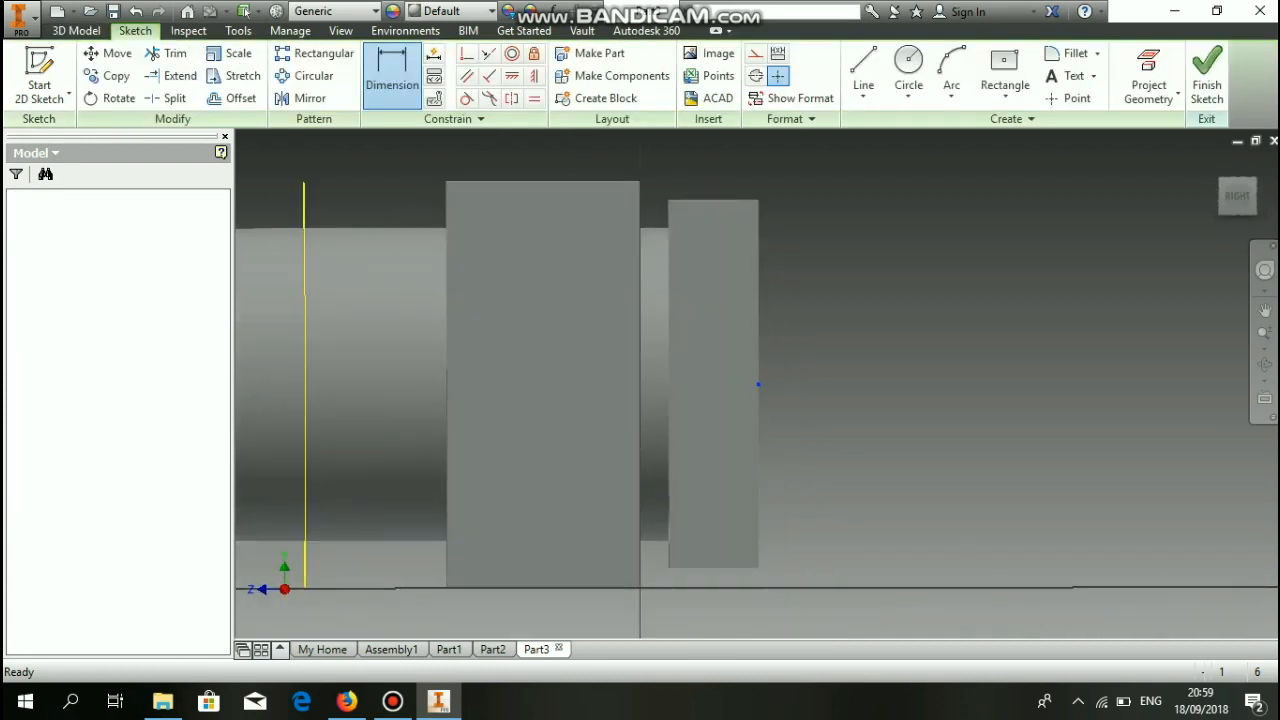
pyautogui.press('c')
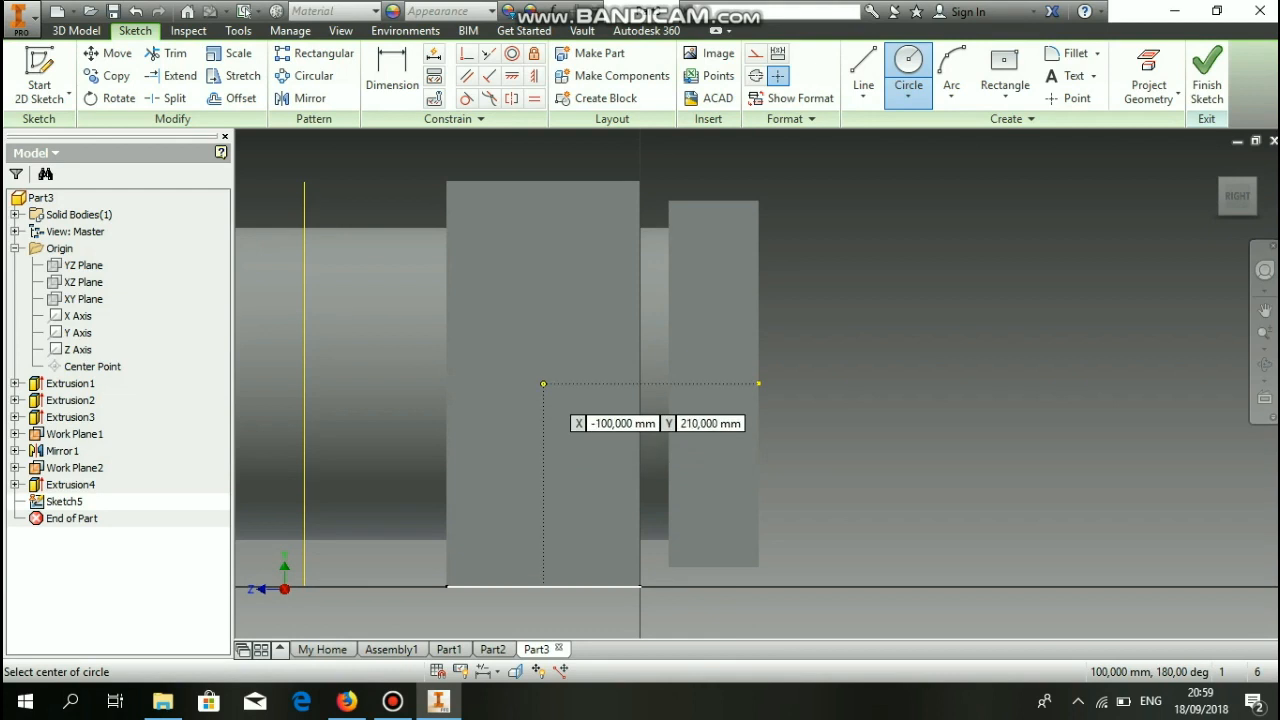
pyautogui.click(543, 384)
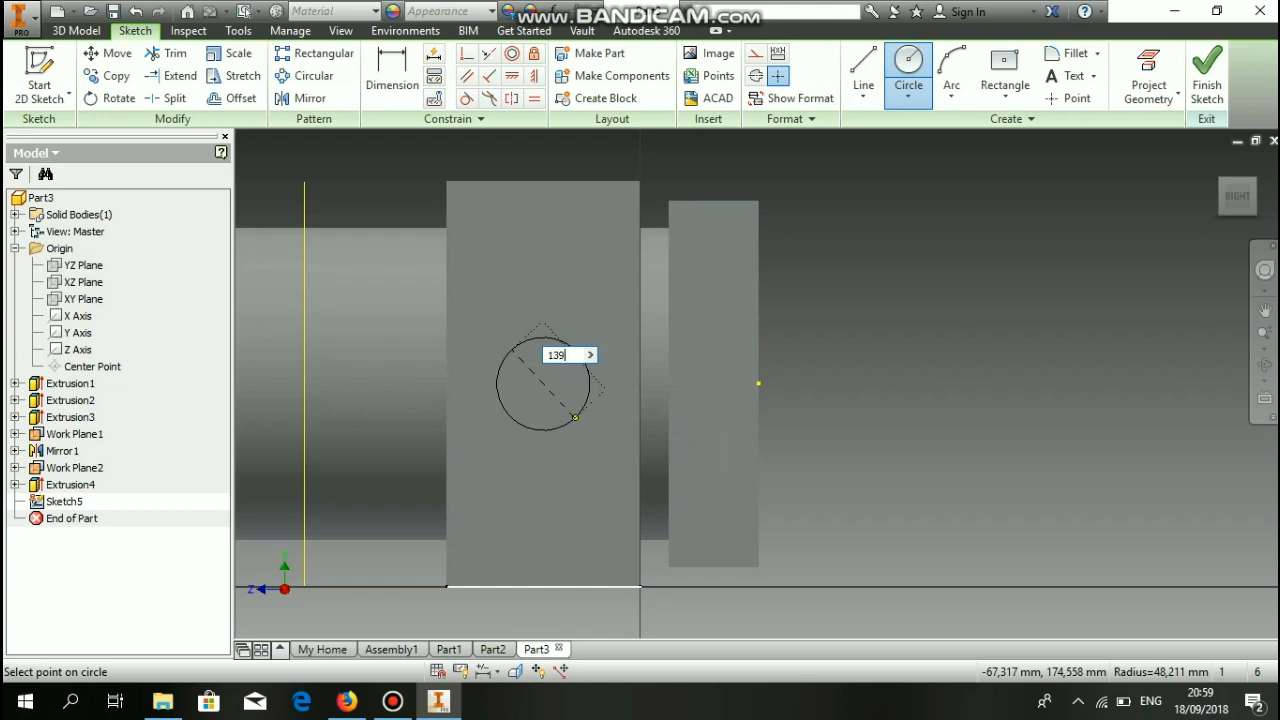
pyautogui.write('139')
pyautogui.press('Return')
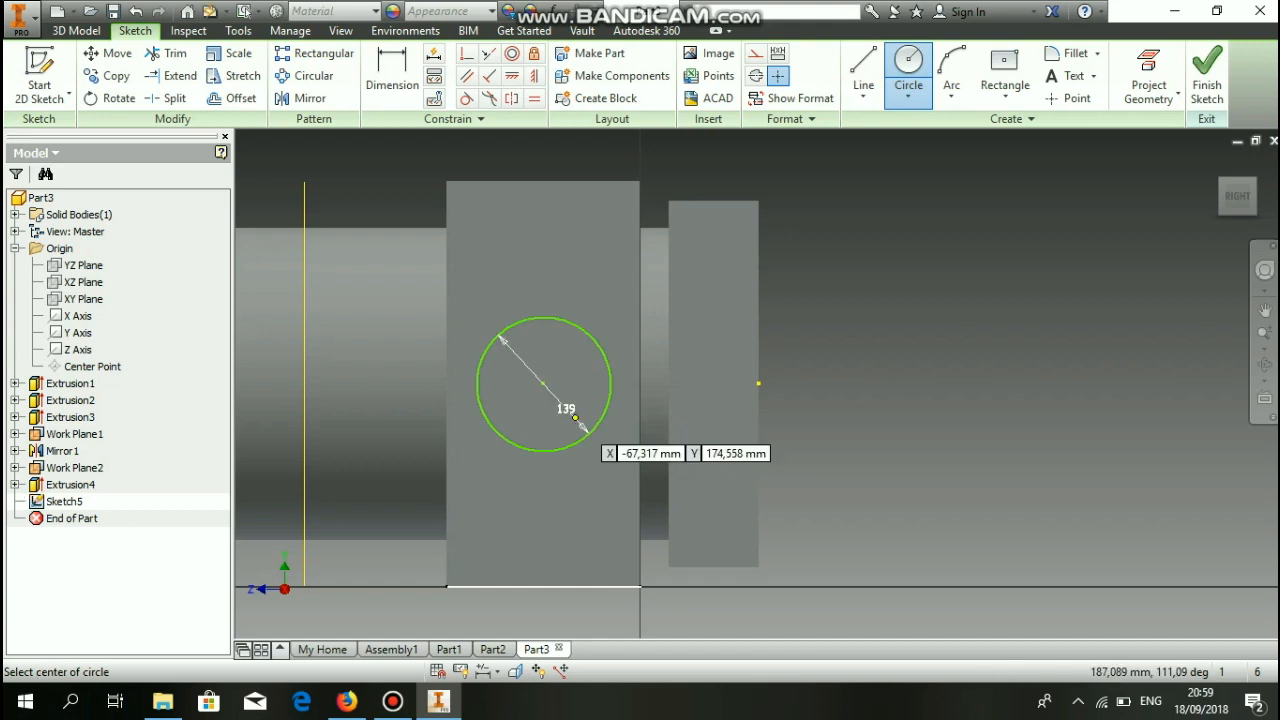
pyautogui.click(76, 30)
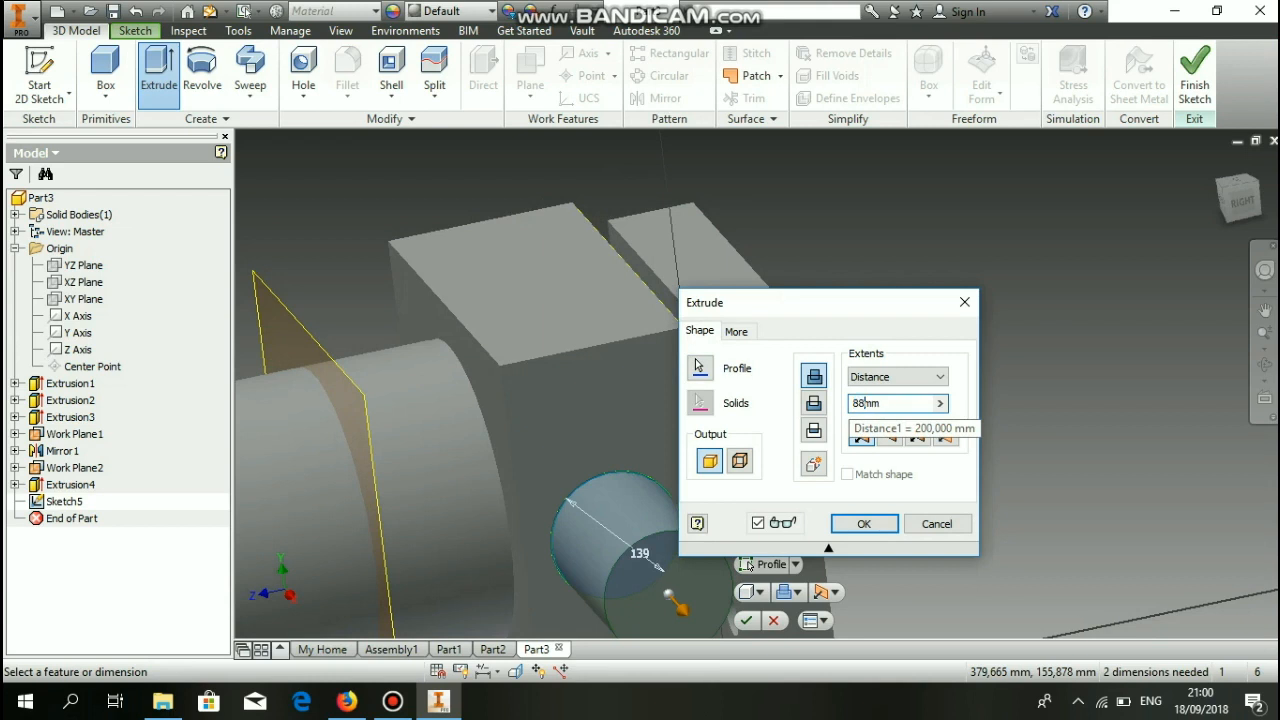
pyautogui.press('Return')
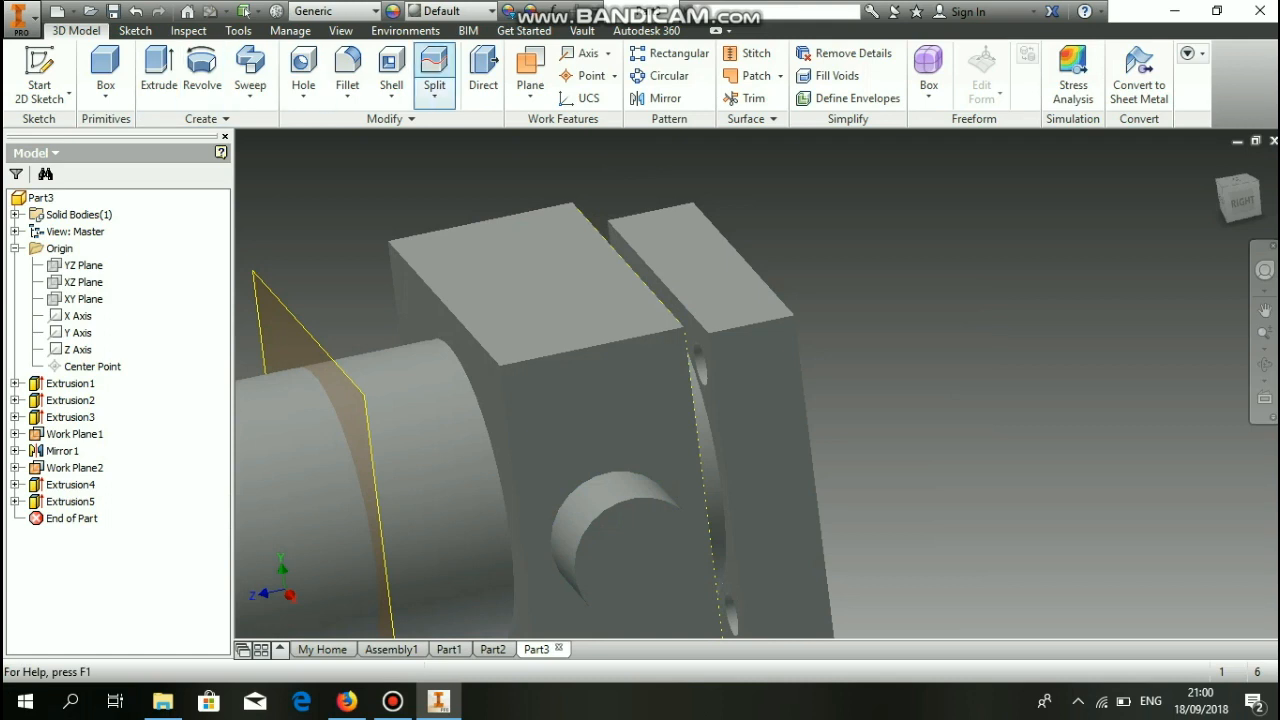
pyautogui.click(664, 98)
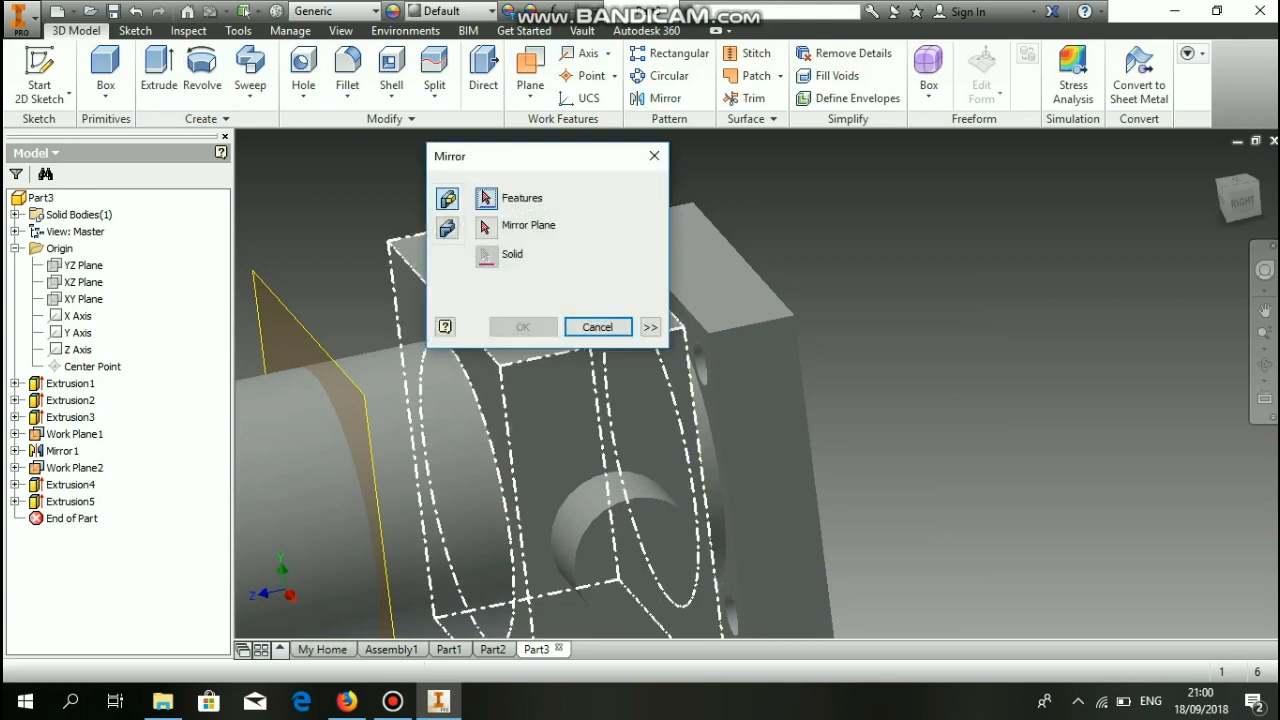
pyautogui.click(630, 520)
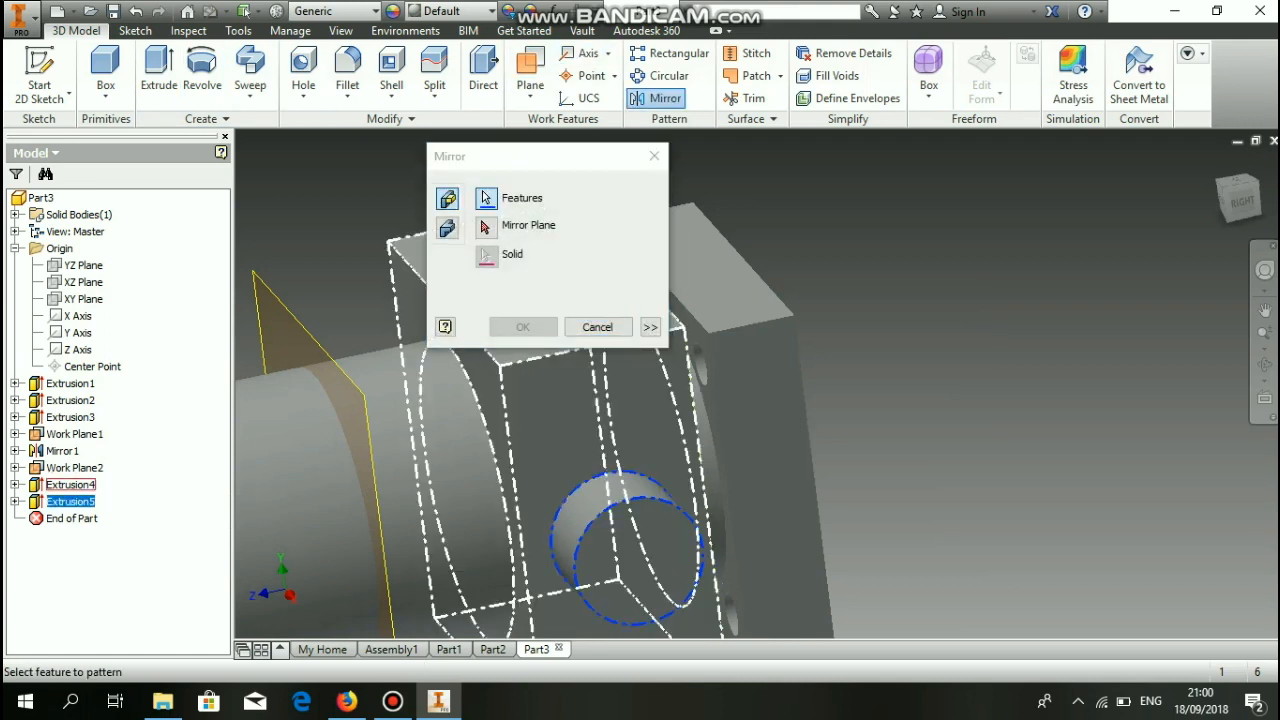
pyautogui.keyDown('shift'); pyautogui.moveTo(620, 450); pyautogui.dragTo(732, 452, button='middle'); pyautogui.keyUp('shift')
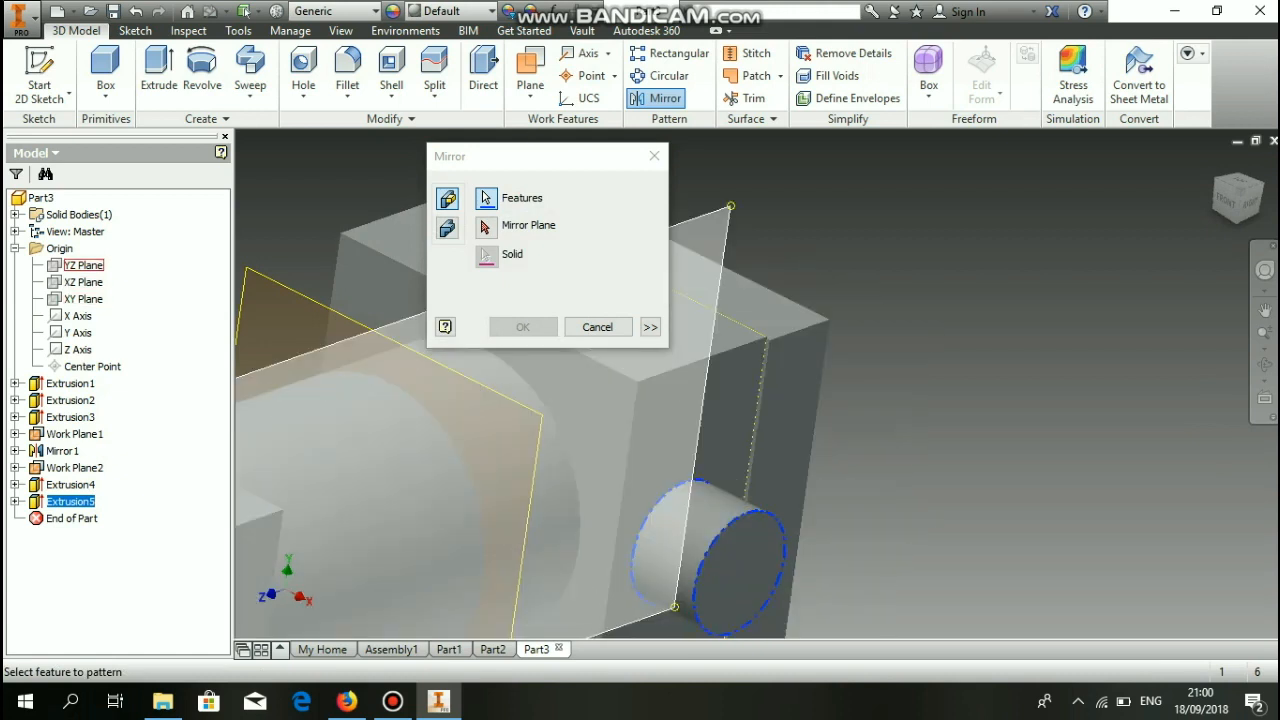
pyautogui.click(84, 265)
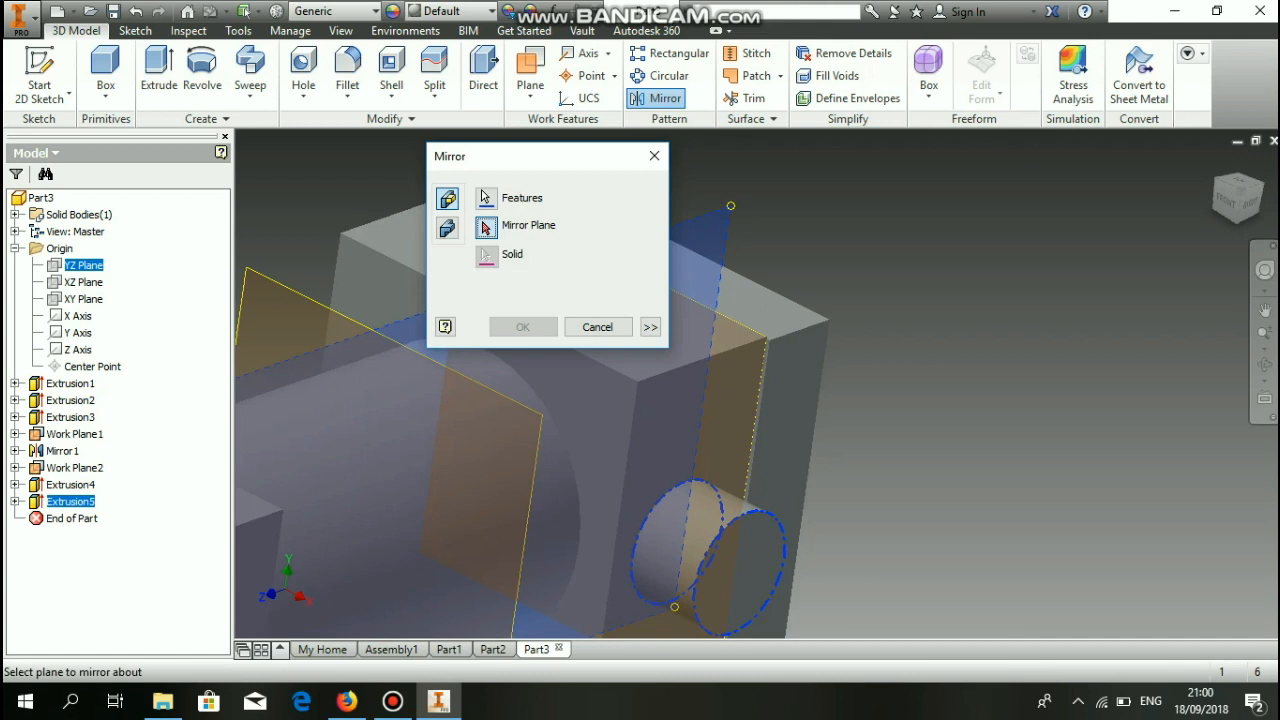
pyautogui.scroll(-5, 733, 259)
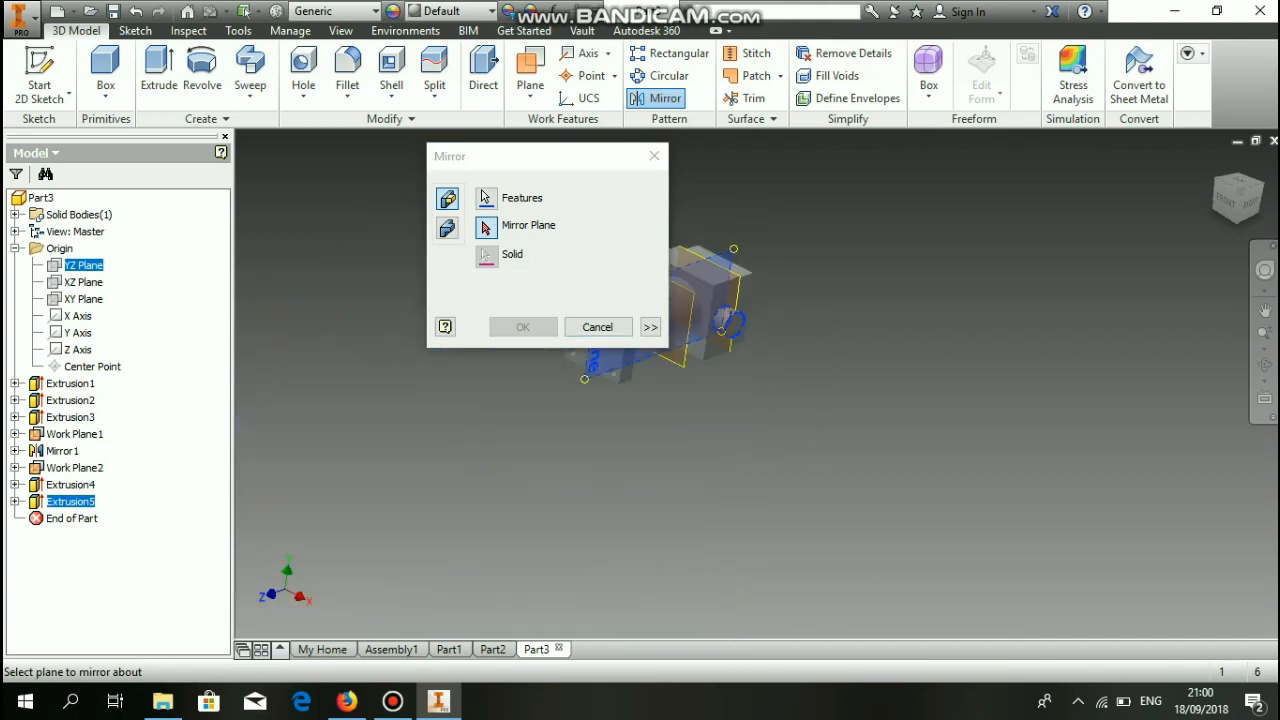
pyautogui.scroll(5, 720, 260)
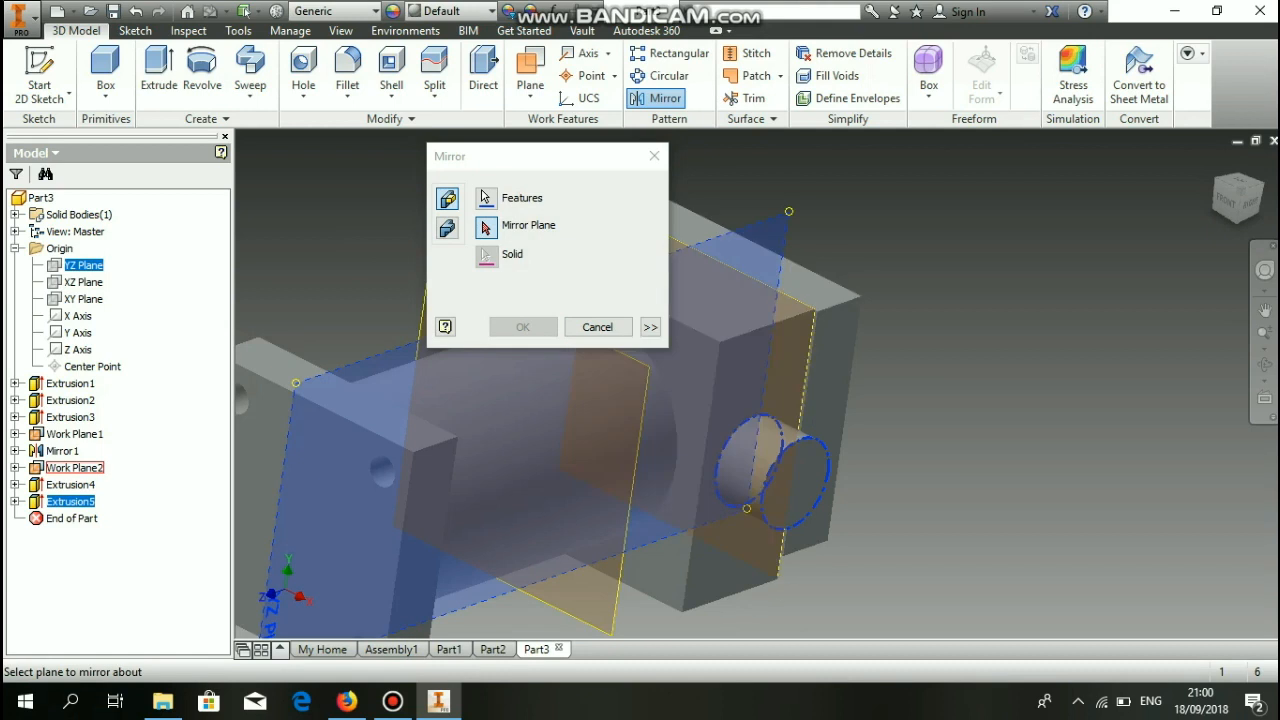
pyautogui.click(83, 265)
pyautogui.moveTo(532, 157); pyautogui.dragTo(937, 222)
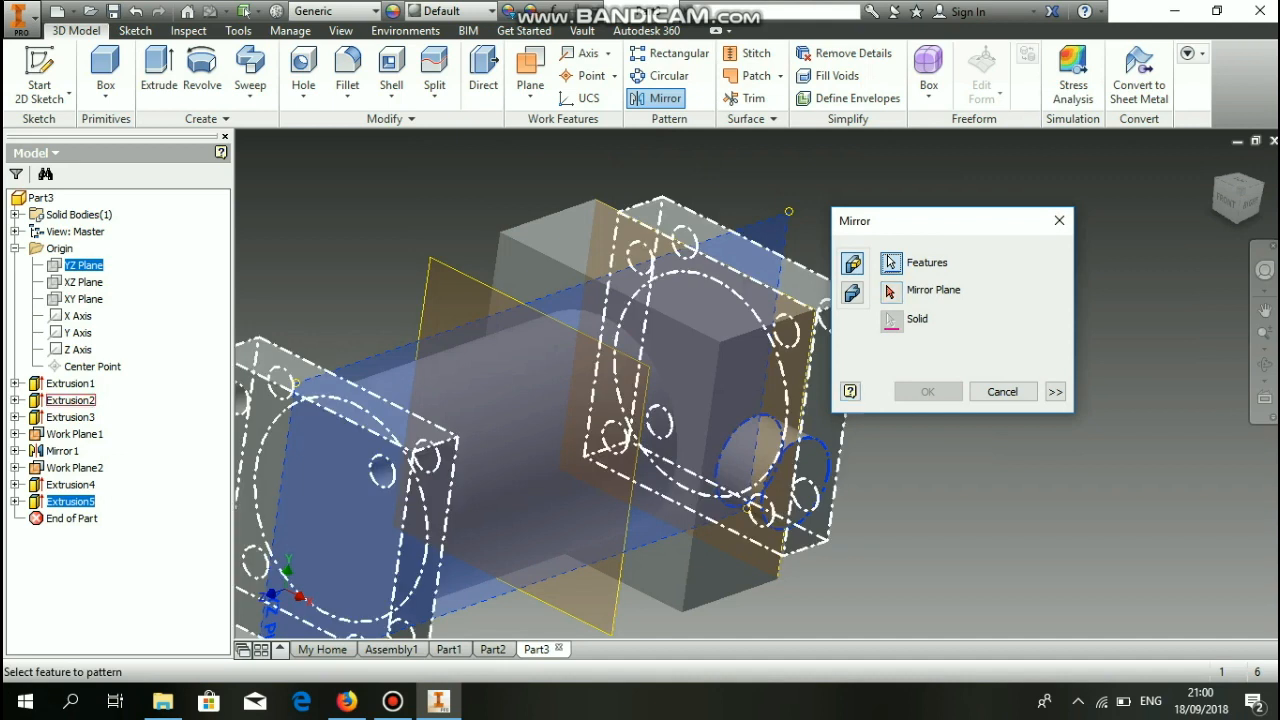
pyautogui.press('Escape')
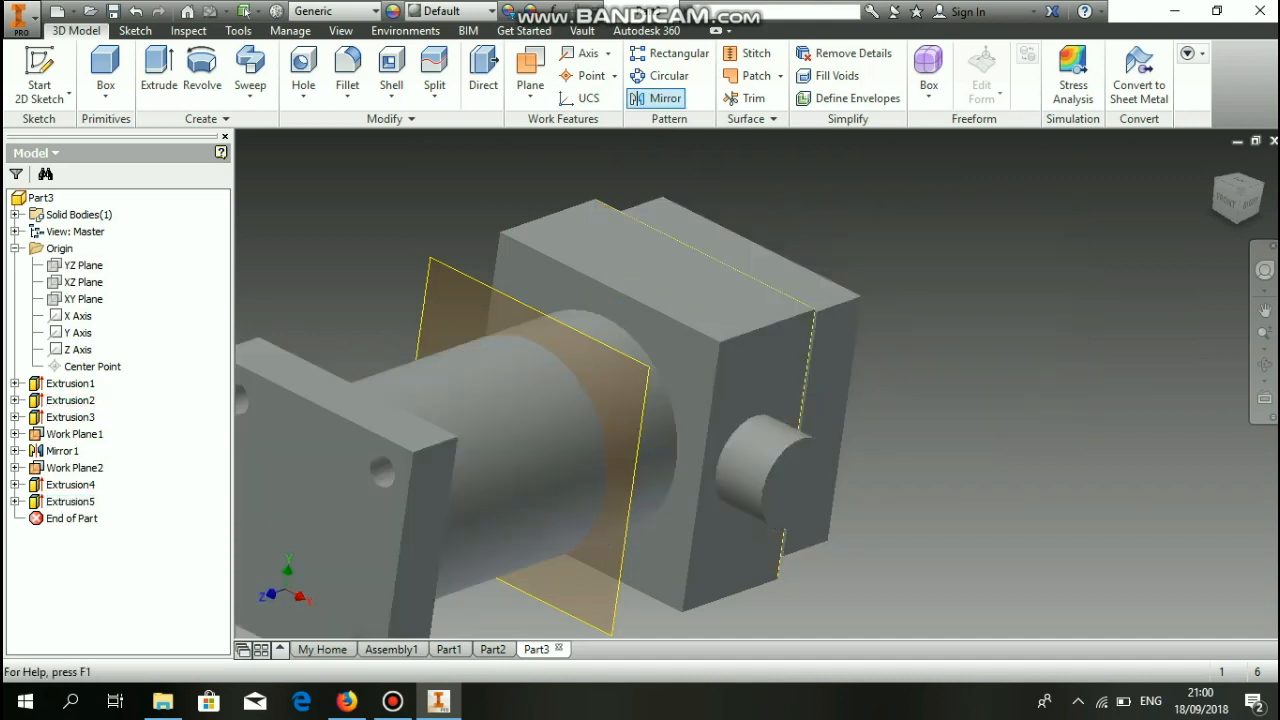
# Step: Mirror the side boss to the block's opposite side about the YZ plane and hide the work plane midway along the cylinder
pyautogui.click(658, 98)
pyautogui.click(765, 470)
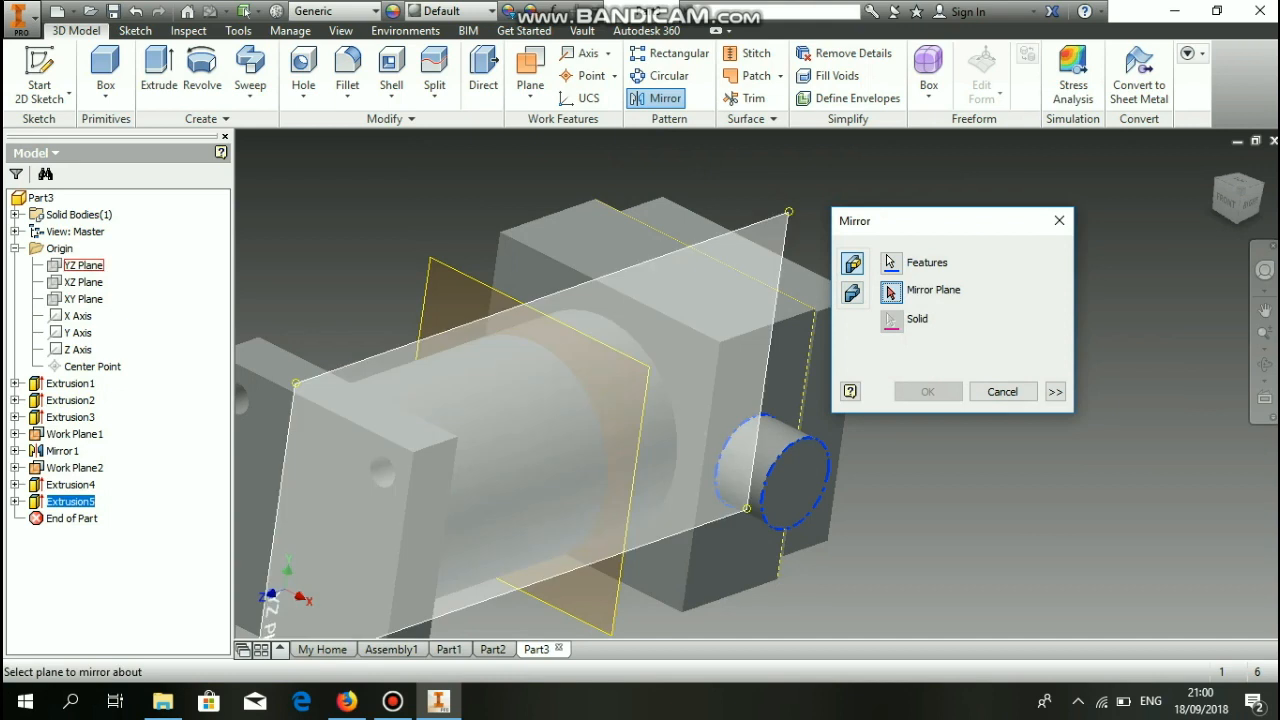
pyautogui.click(83, 265)
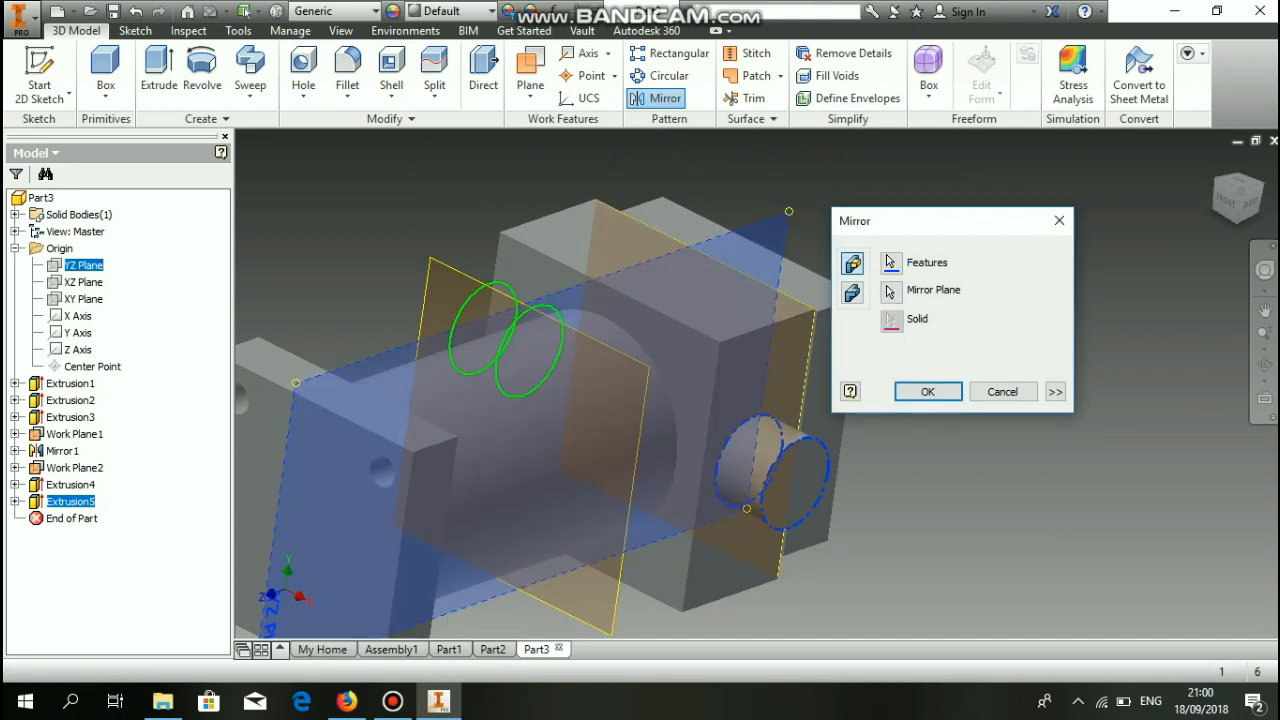
pyautogui.press('Return')
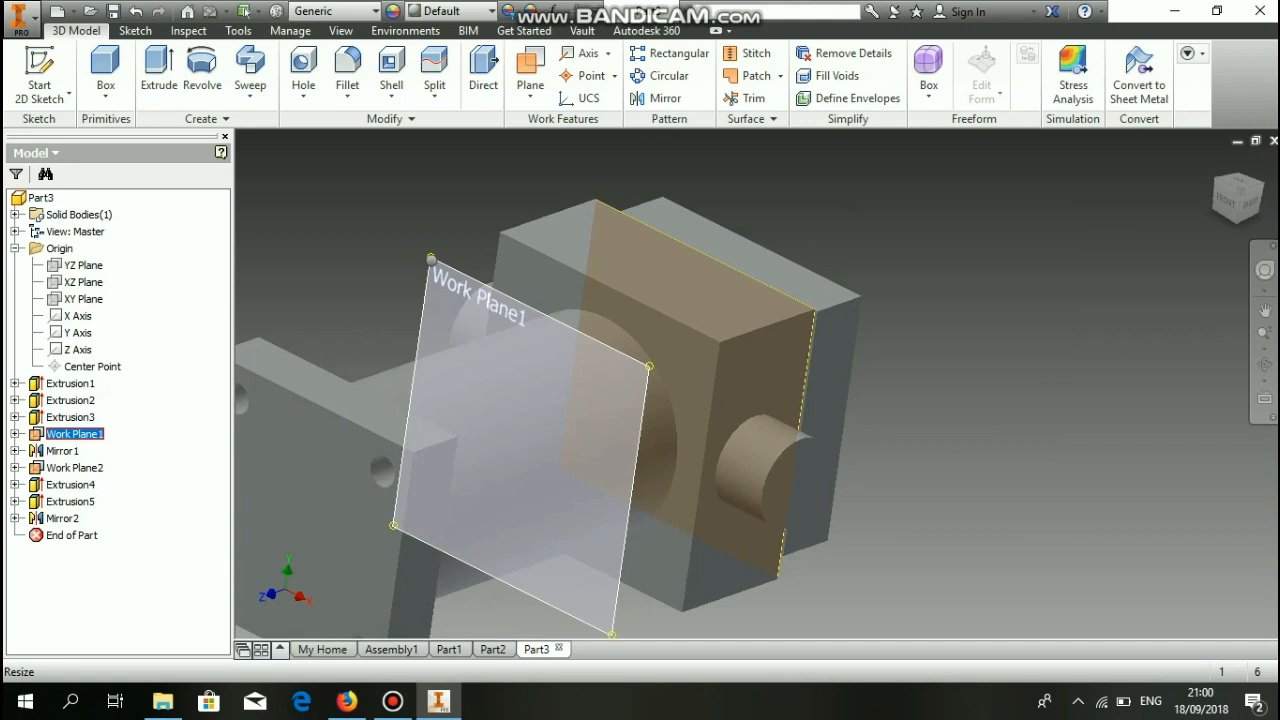
pyautogui.rightClick(430, 258)
pyautogui.click(477, 284)
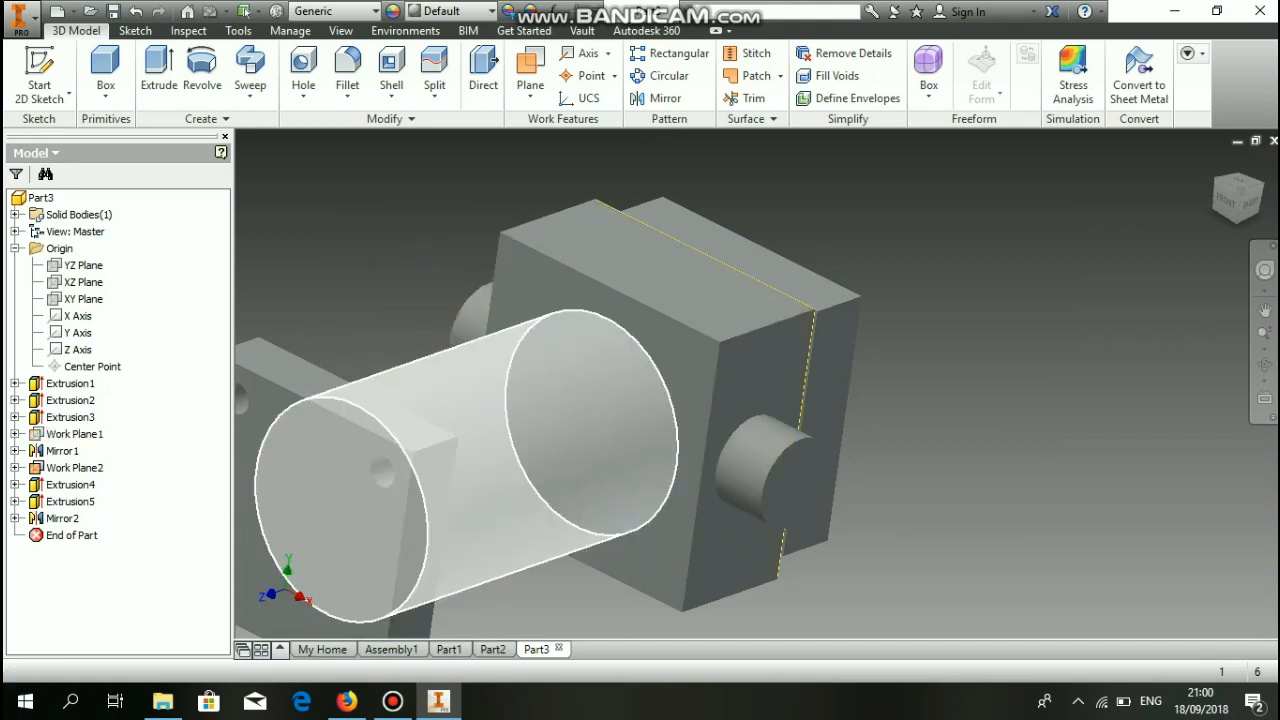
# Step: Start a sketch on the front end plate's outer face and draw a 280 mm diameter circle centred on the cylinder axis
pyautogui.press('F6')
pyautogui.rightClick(400, 425)
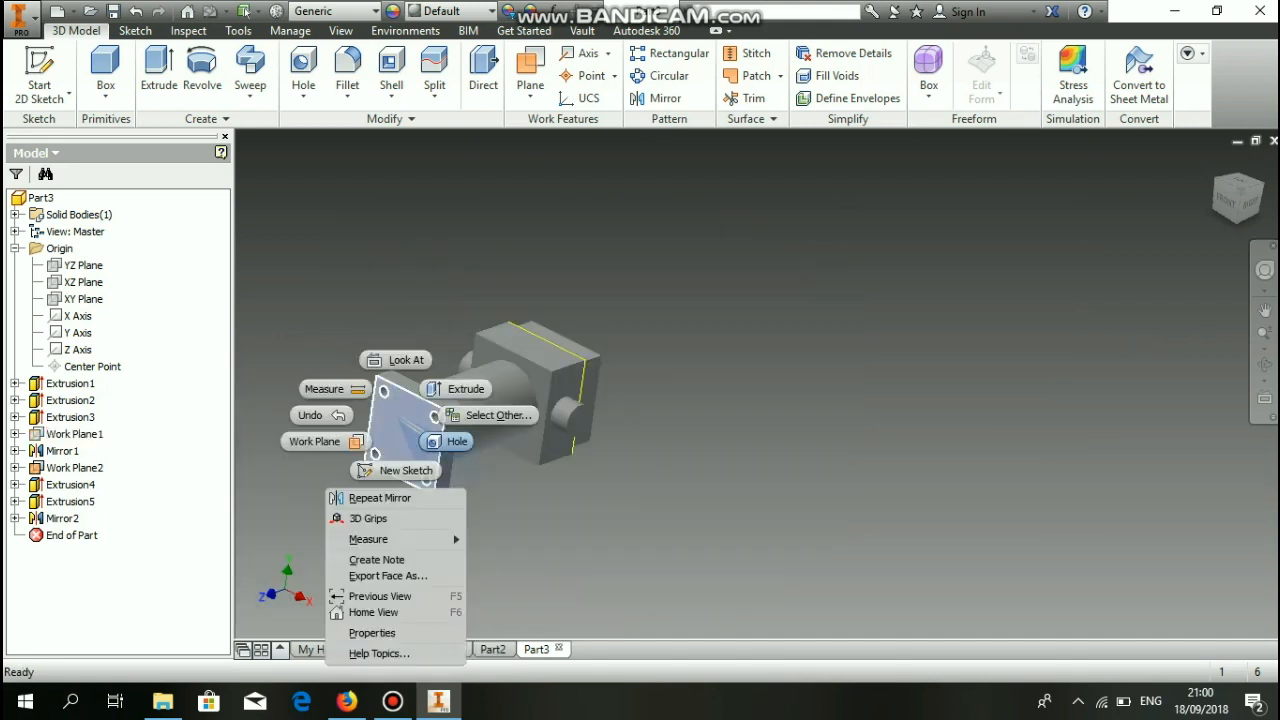
pyautogui.click(406, 468)
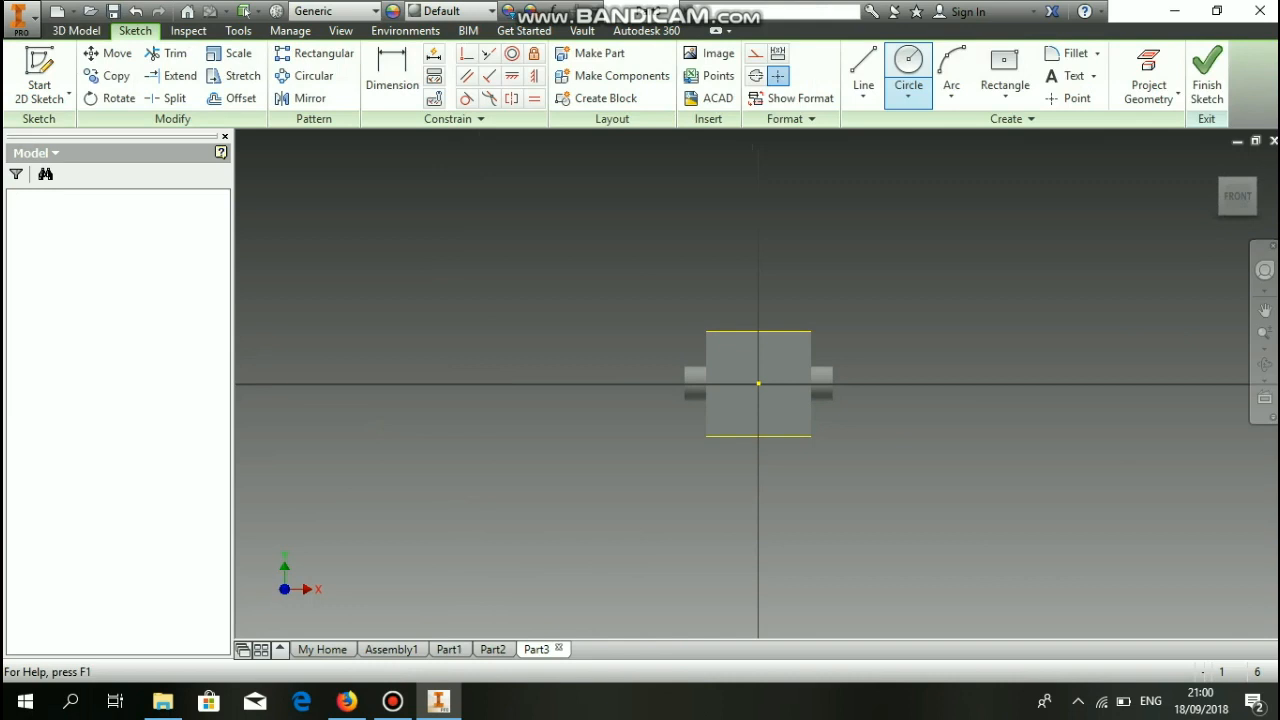
pyautogui.click(908, 70)
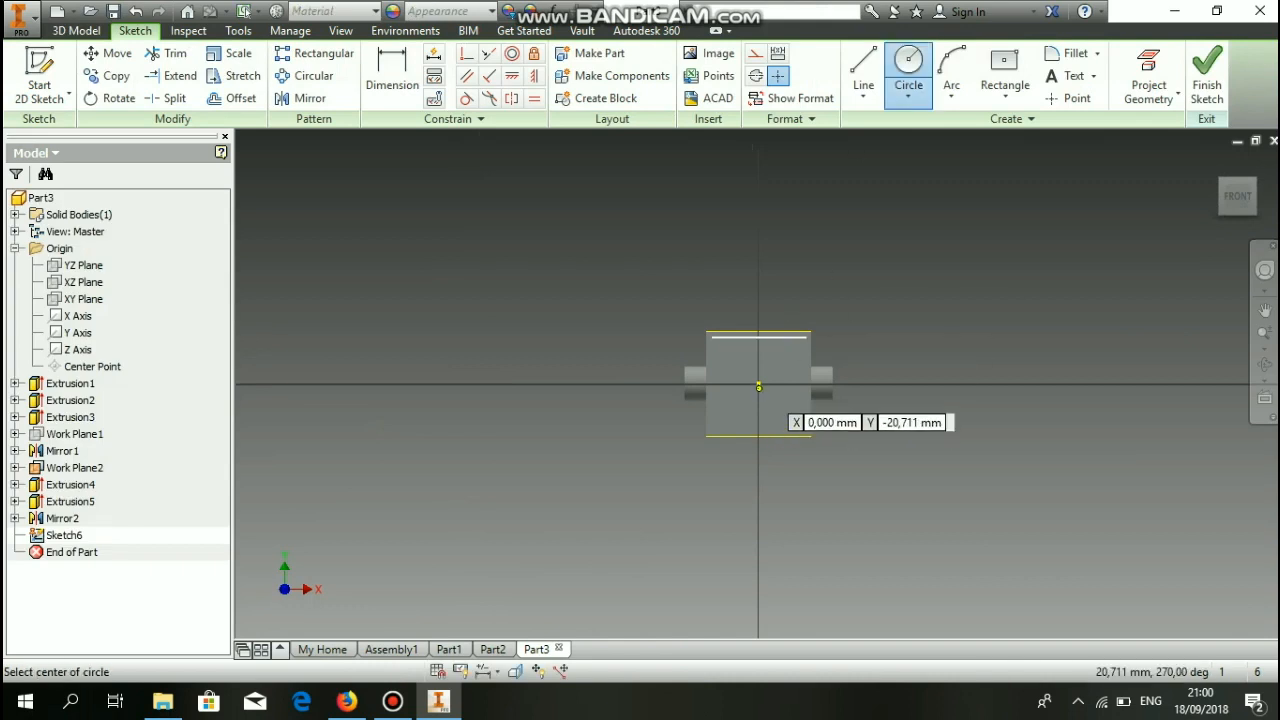
pyautogui.click(758, 383)
pyautogui.write('280')
pyautogui.press('Return')
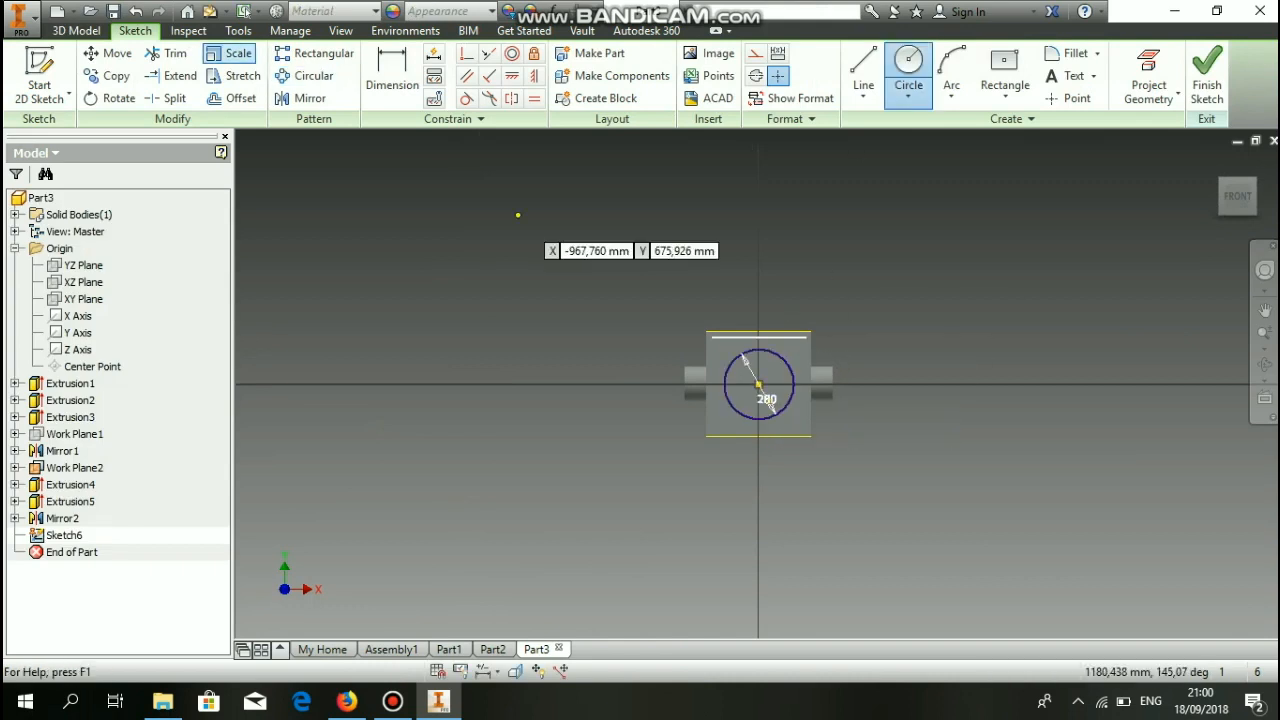
# Step: Cut the 280 mm circle through the entire part along the cylinder axis with an extrusion set to All
pyautogui.click(76, 30)
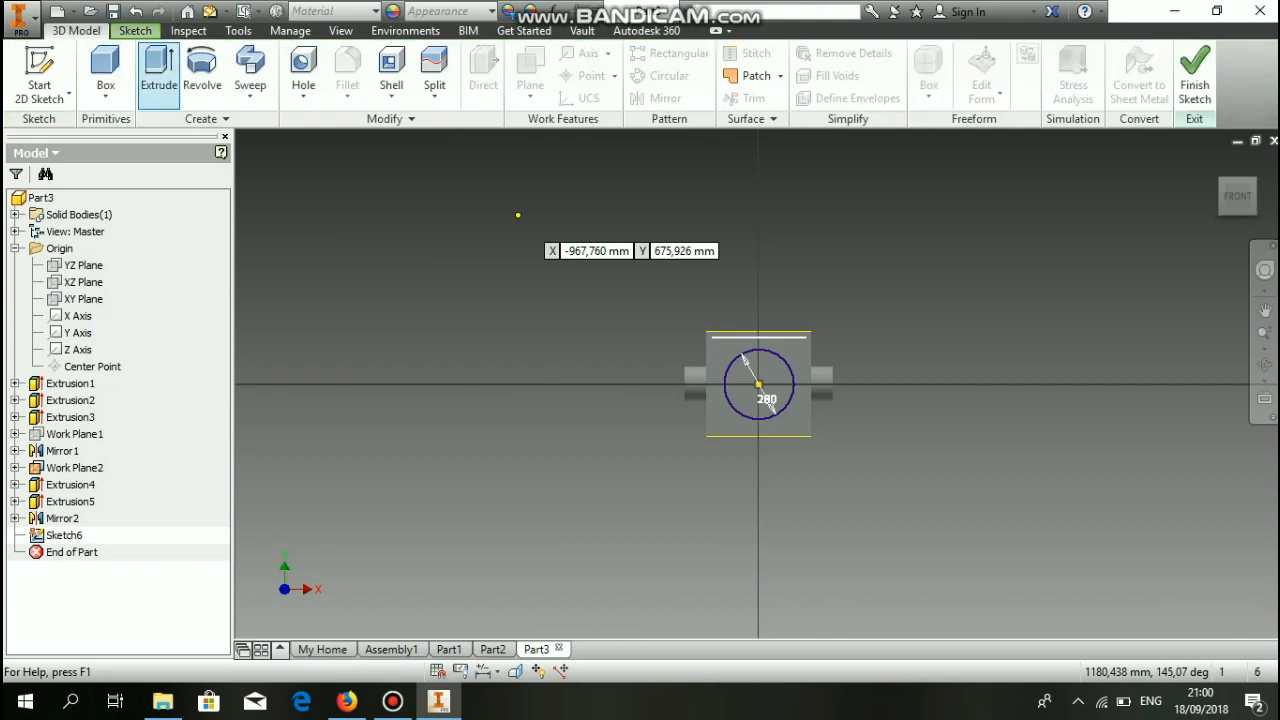
pyautogui.click(158, 68)
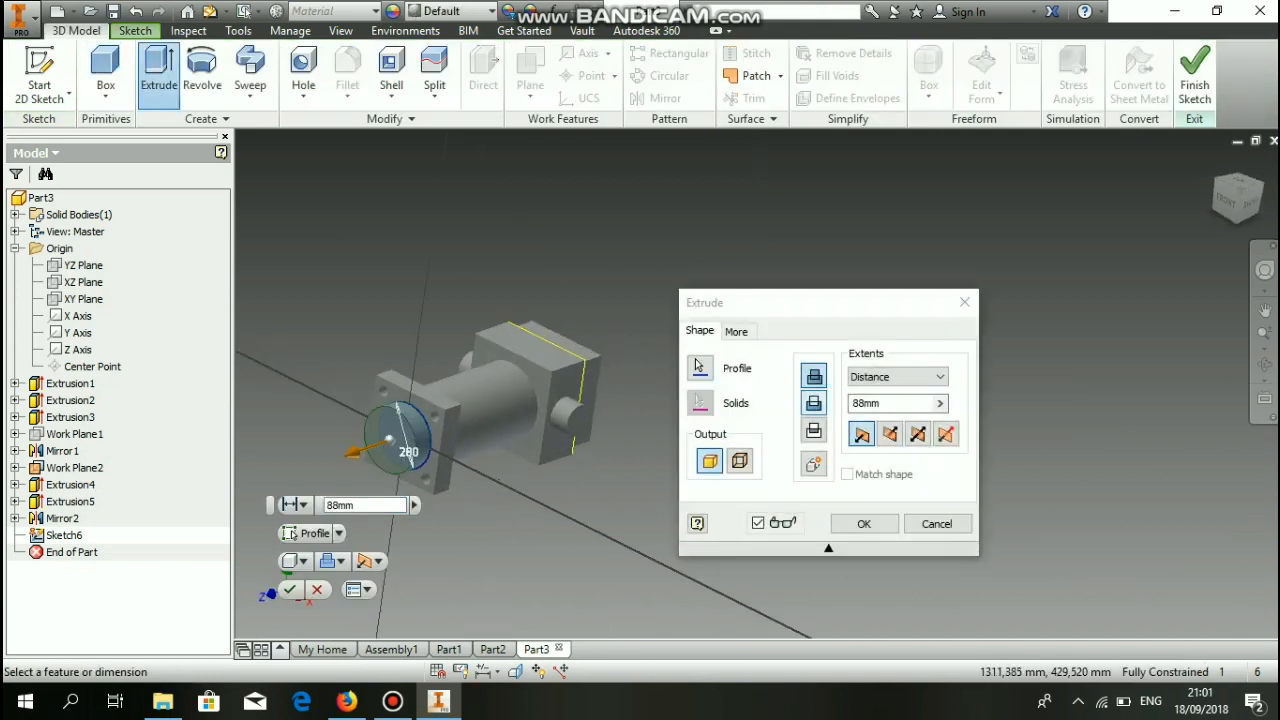
pyautogui.click(890, 433)
pyautogui.click(898, 377)
pyautogui.click(890, 442)
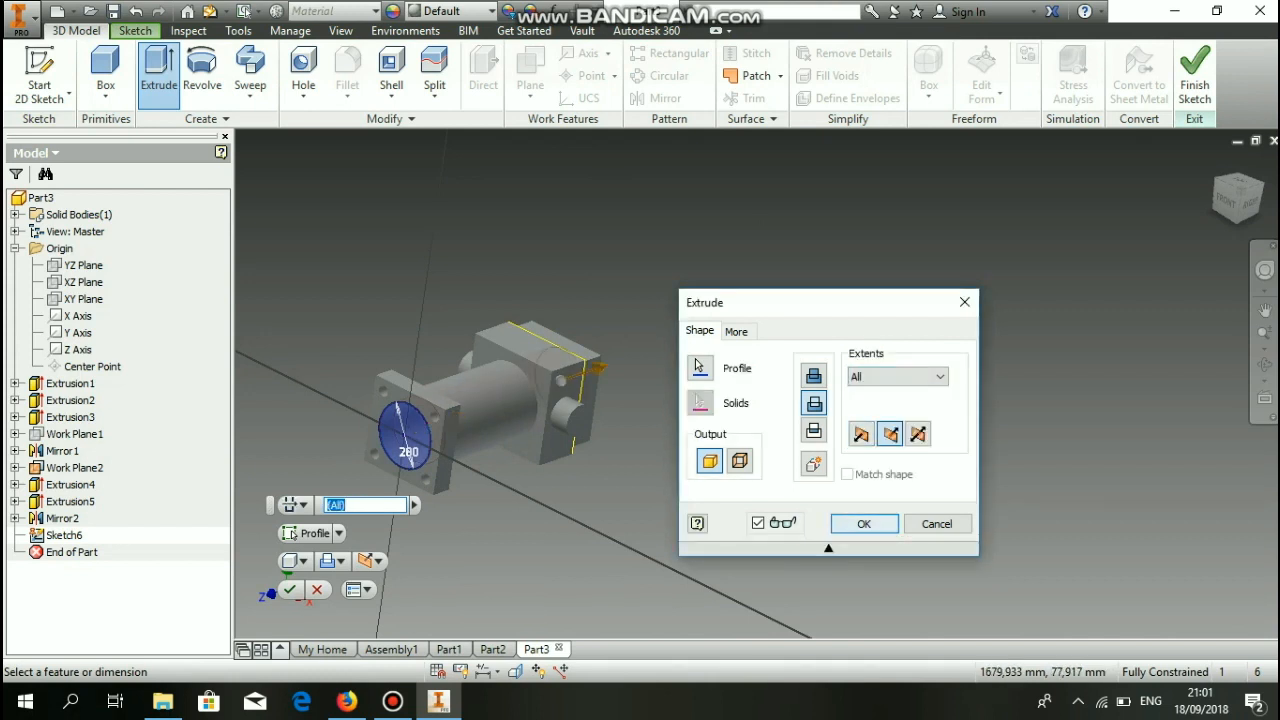
pyautogui.click(864, 524)
# Step: Fillet the four corner edges of both end plates and of the square block with a 50 mm radius
pyautogui.click(347, 70)
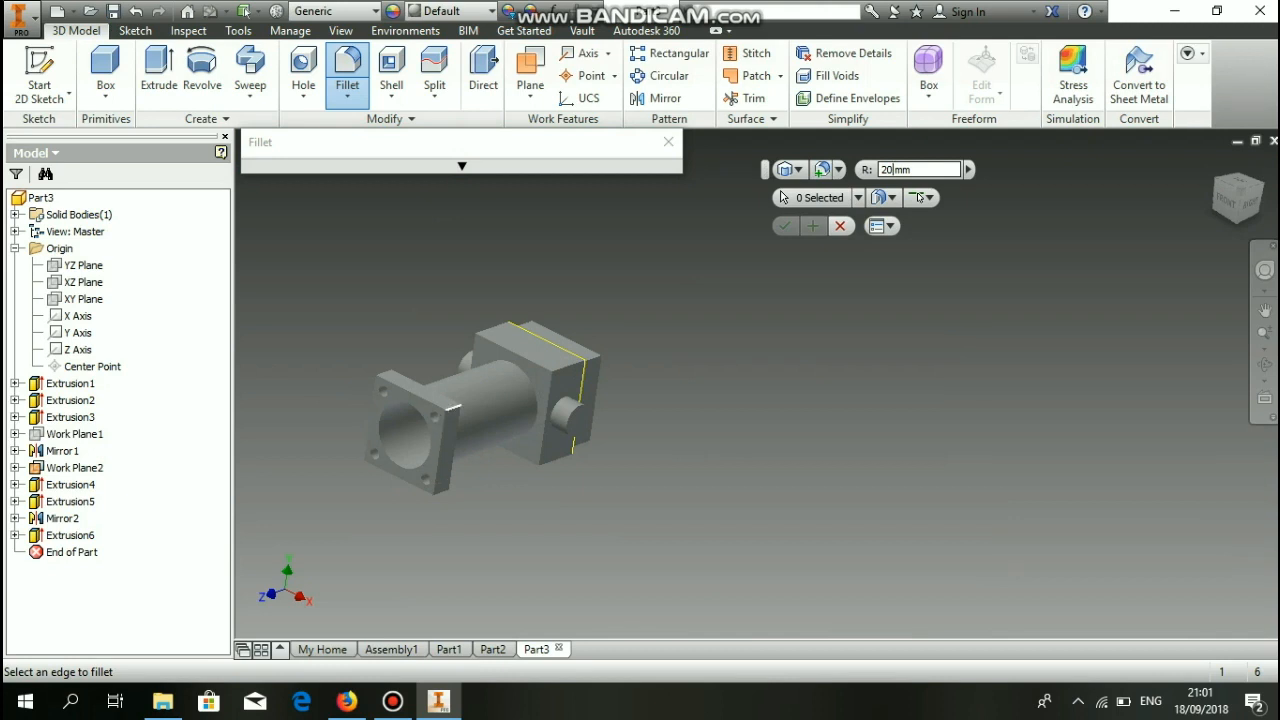
pyautogui.click(452, 445)
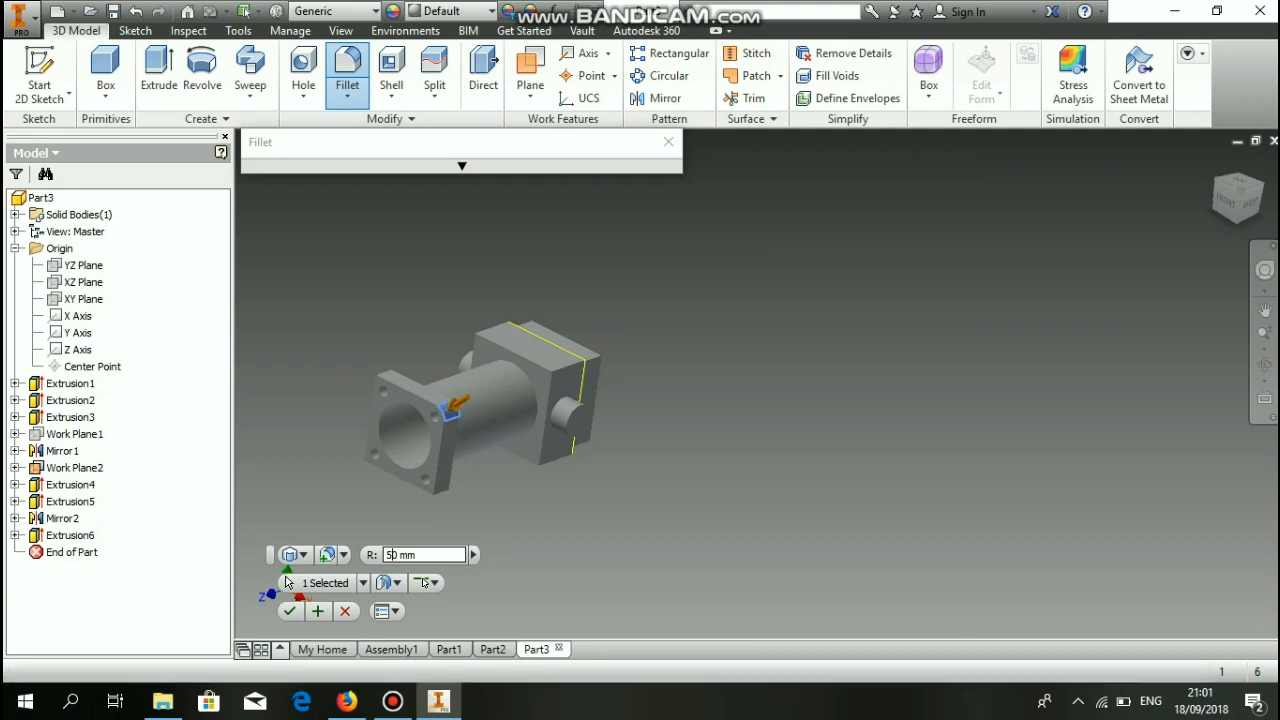
pyautogui.click(437, 489)
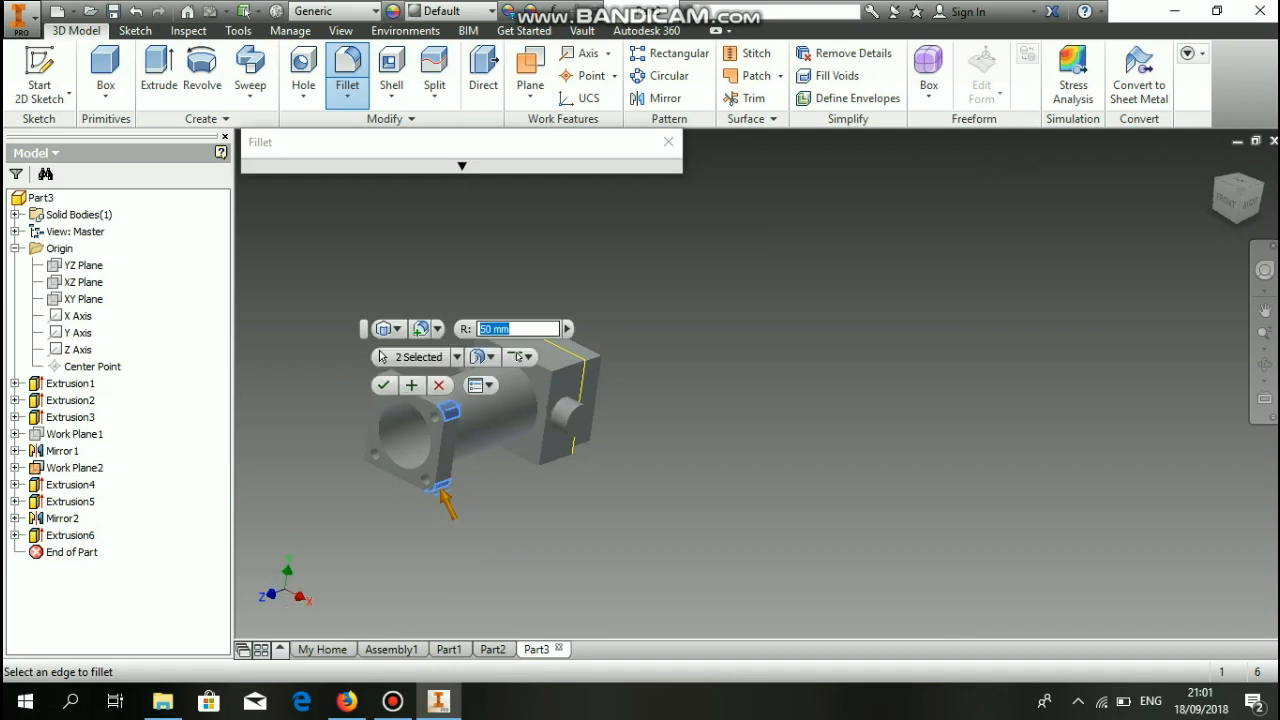
pyautogui.click(569, 366)
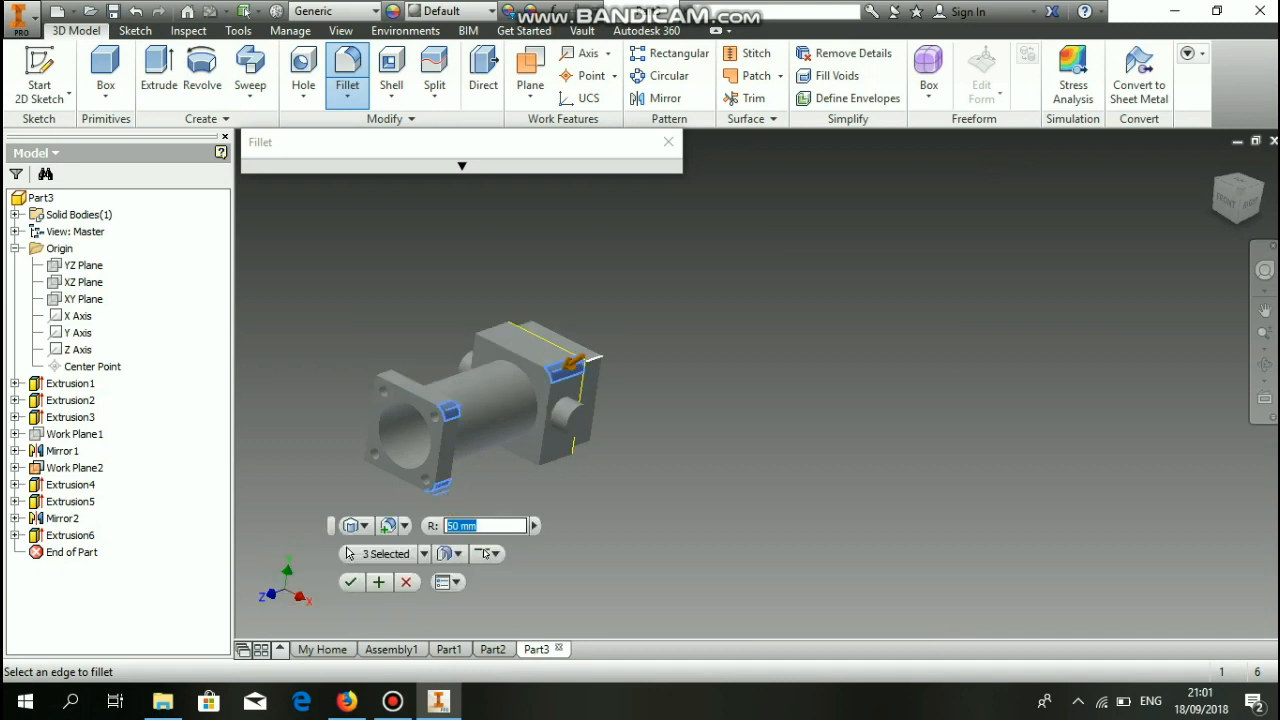
pyautogui.click(594, 358)
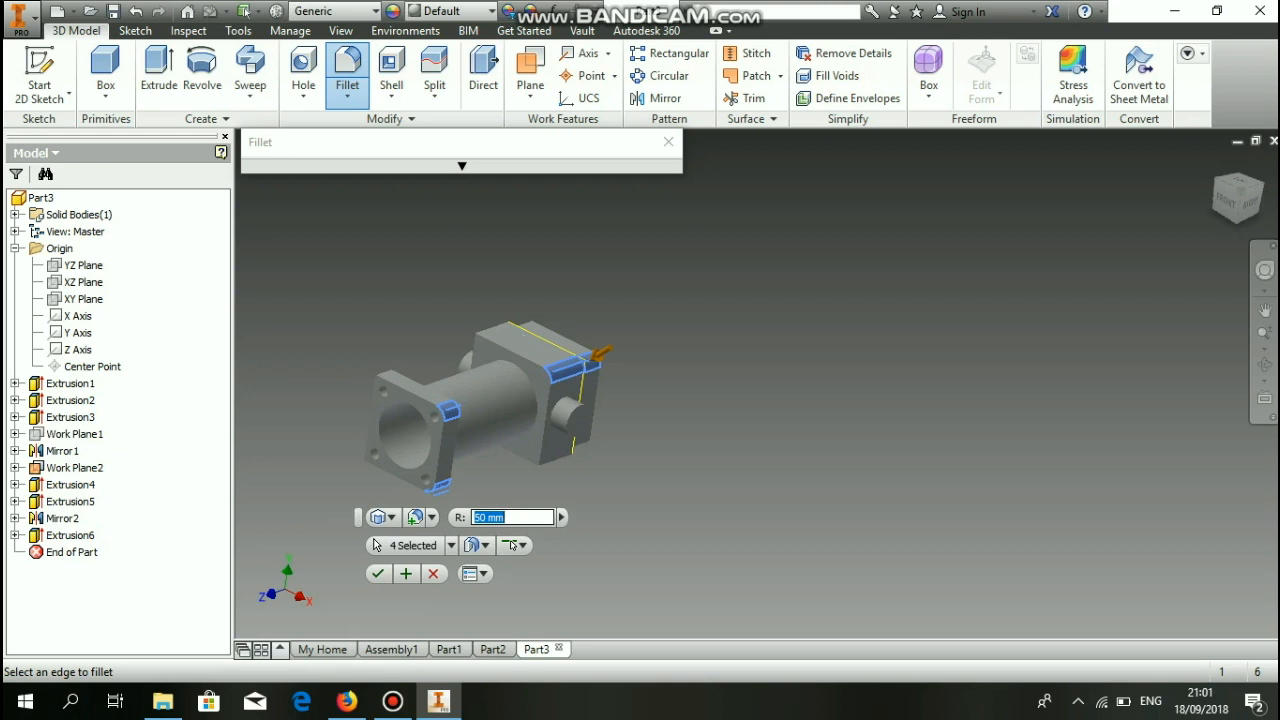
pyautogui.keyDown('shift'); pyautogui.moveTo(524, 343); pyautogui.dragTo(510, 256, button='middle'); pyautogui.keyUp('shift')
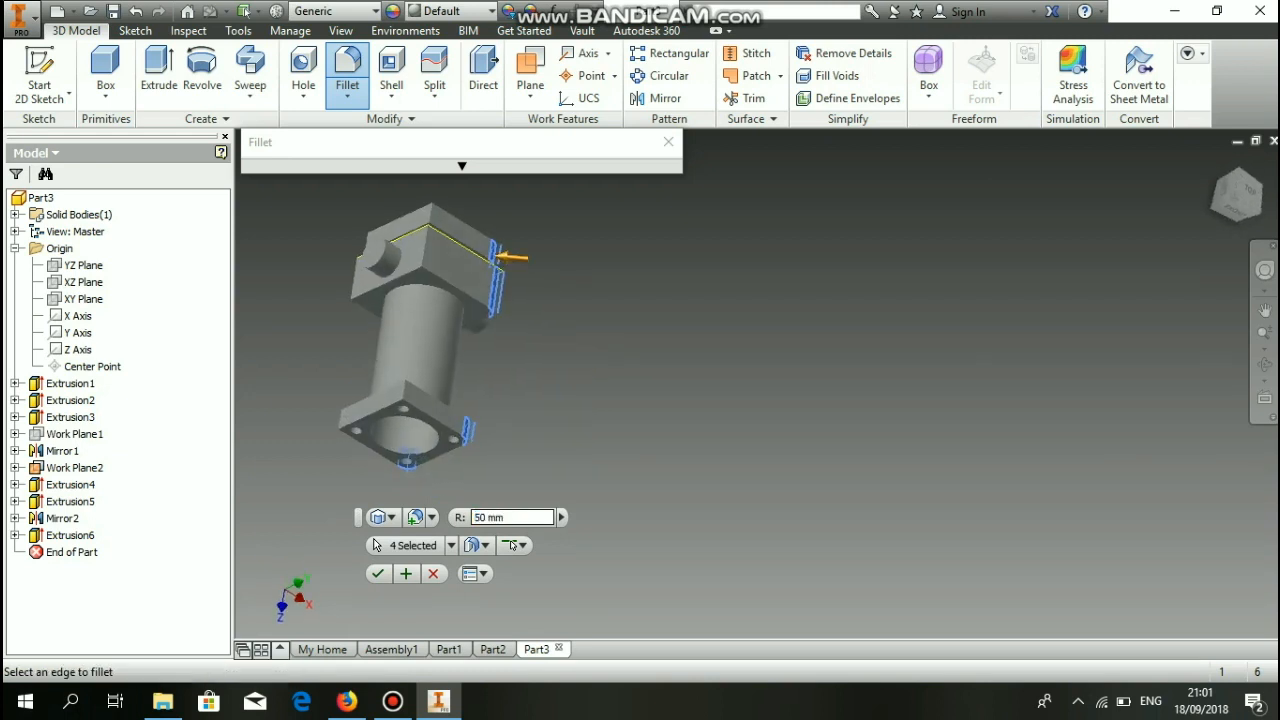
pyautogui.click(403, 390)
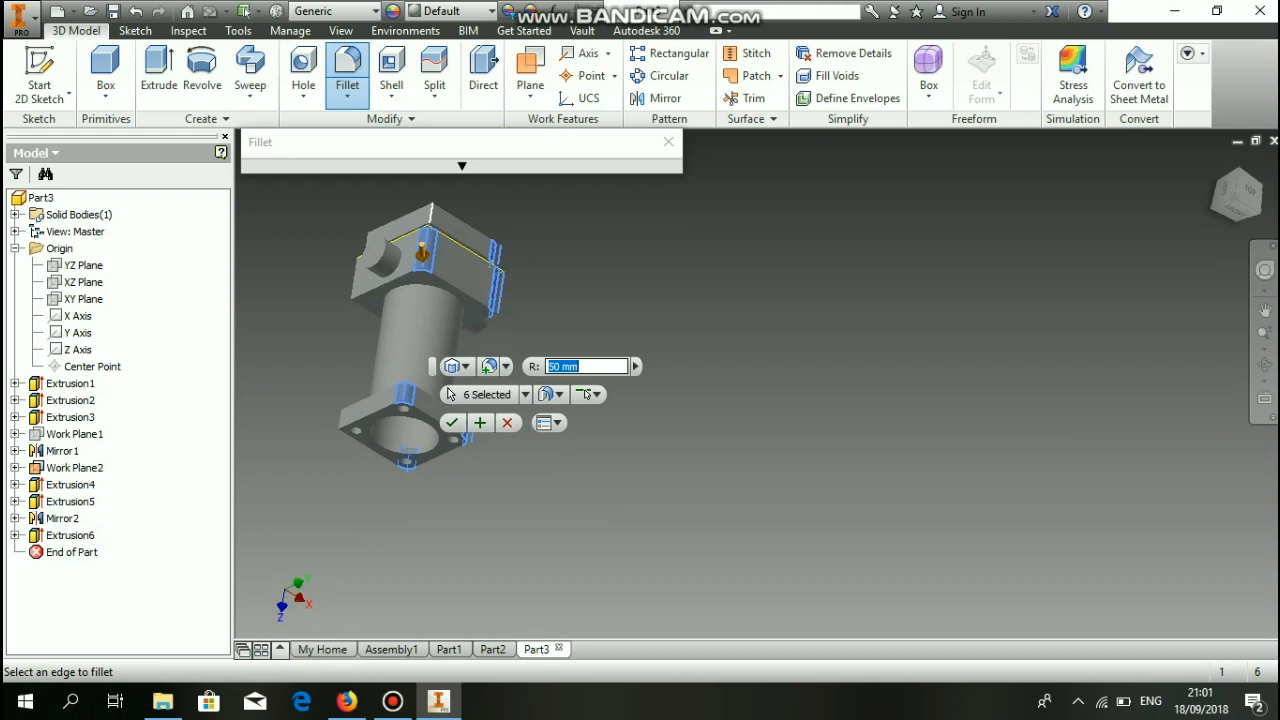
pyautogui.click(425, 248)
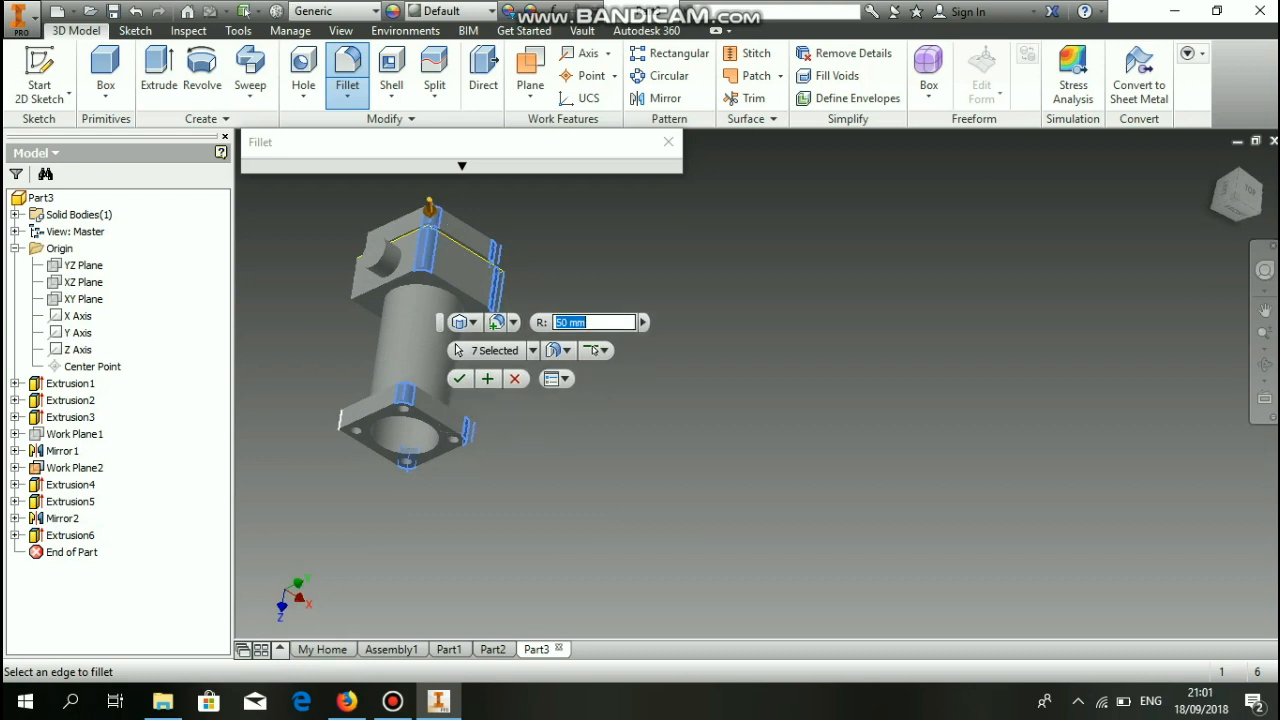
pyautogui.click(344, 416)
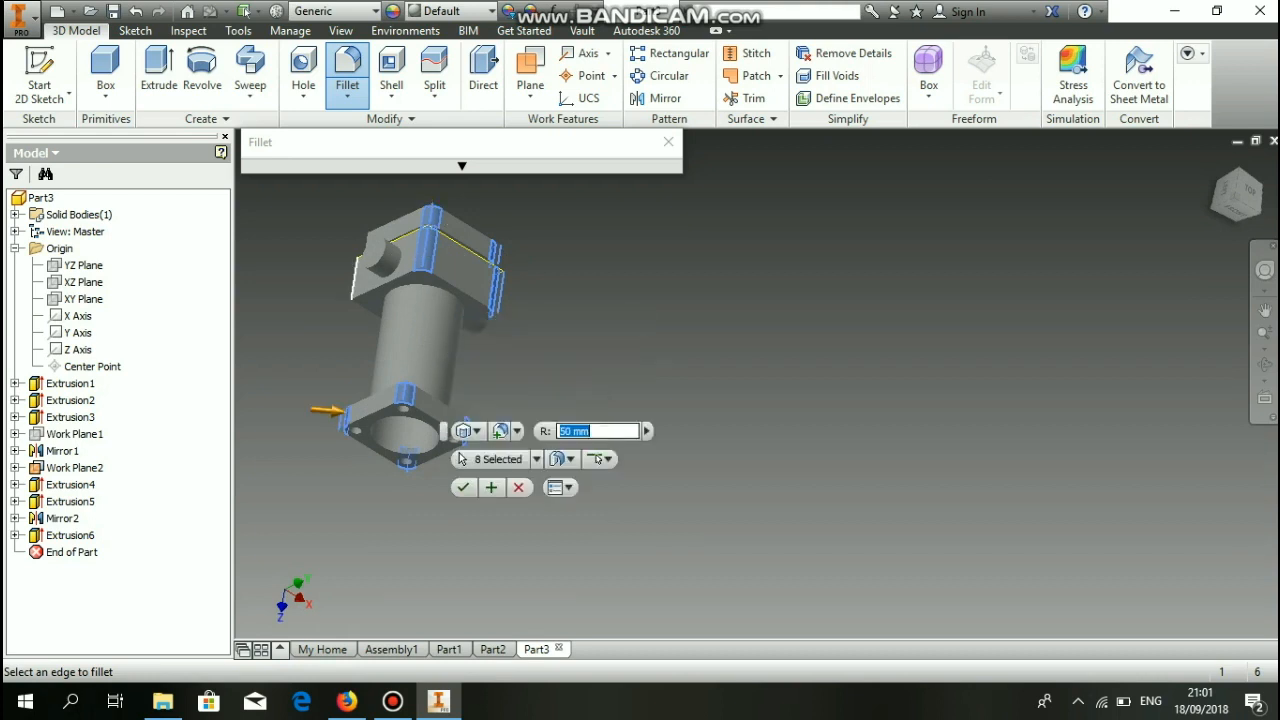
pyautogui.click(358, 278)
pyautogui.keyDown('shift'); pyautogui.moveTo(358, 278); pyautogui.dragTo(430, 345, button='middle'); pyautogui.keyUp('shift')
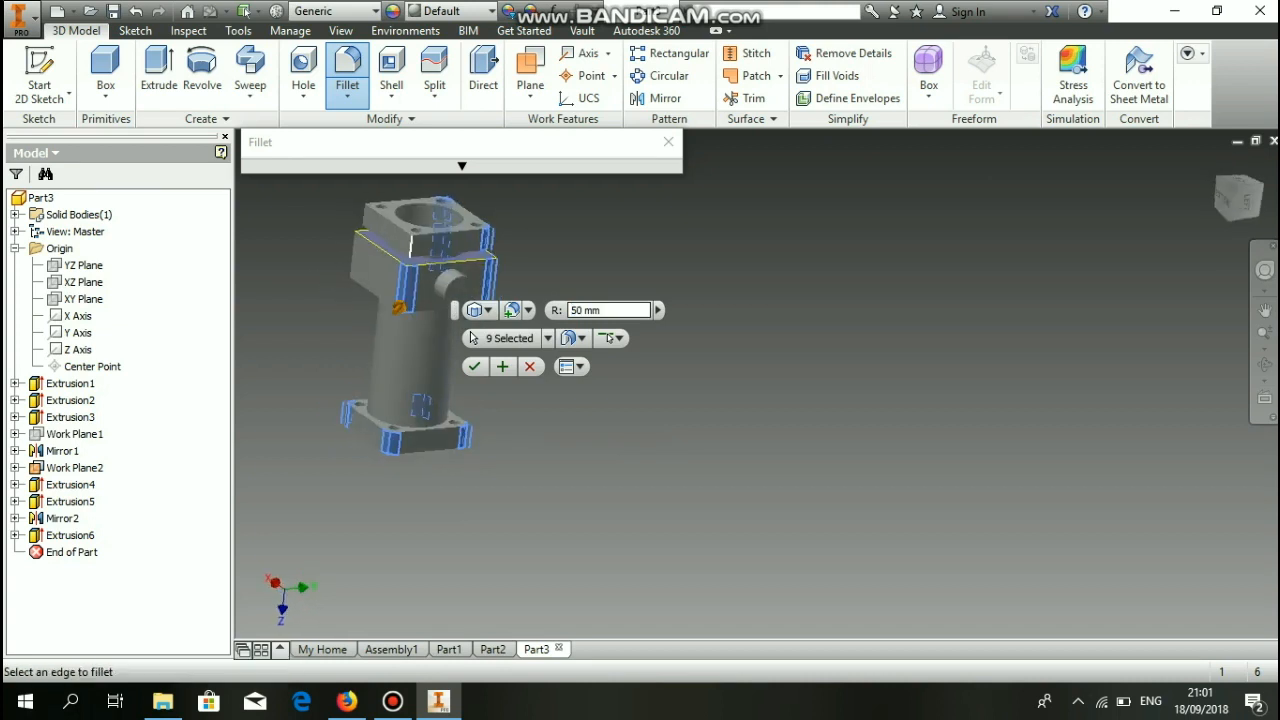
pyautogui.click(398, 306)
pyautogui.keyDown('shift'); pyautogui.moveTo(405, 258); pyautogui.dragTo(585, 408, button='middle'); pyautogui.keyUp('shift')
pyautogui.click(580, 402)
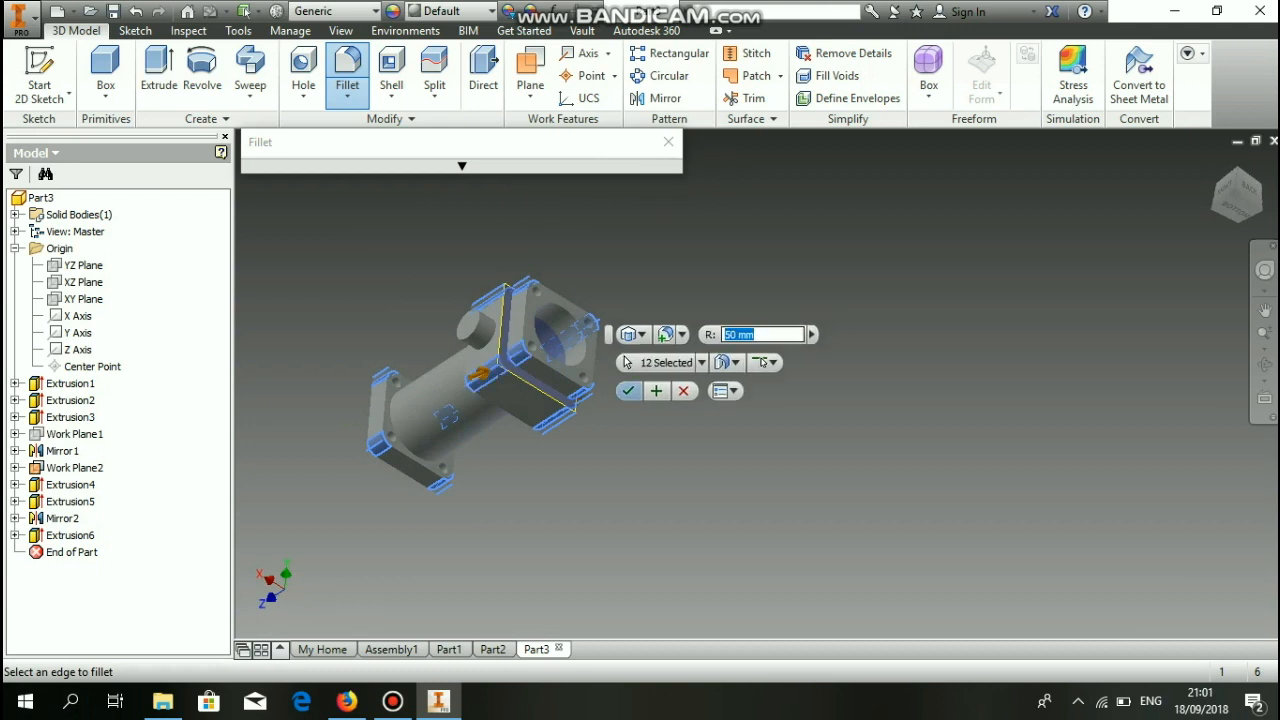
pyautogui.click(650, 378)
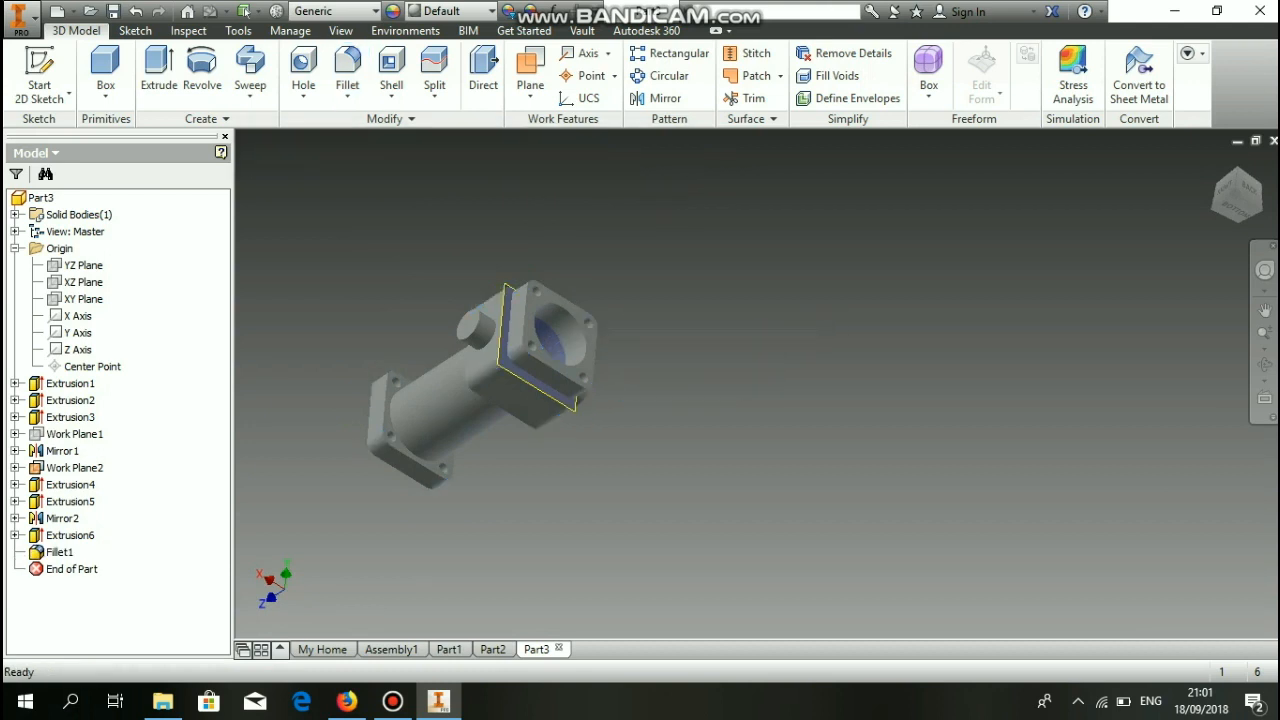
# Step: Hide the work plane lying on the square block's face beside the nearby end plate
pyautogui.keyDown('shift'); pyautogui.moveTo(572, 360); pyautogui.dragTo(572, 438, button='middle'); pyautogui.keyUp('shift')
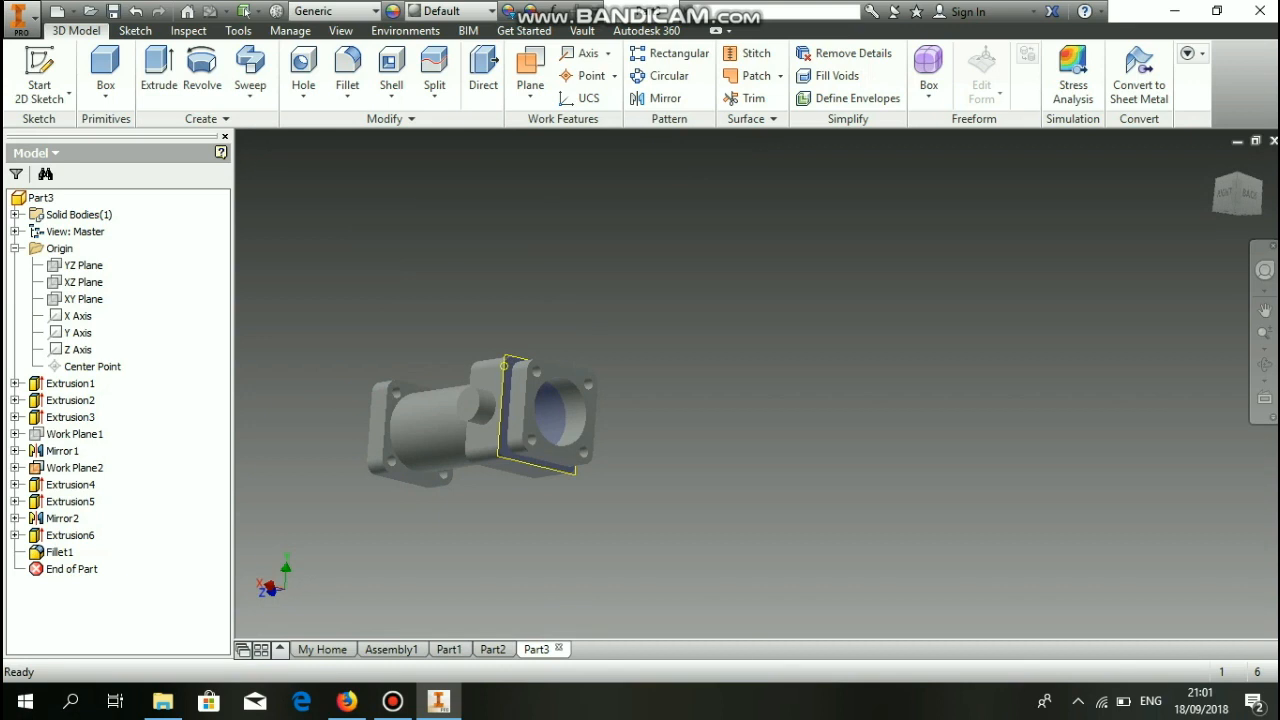
pyautogui.rightClick(500, 443)
pyautogui.click(502, 442)
pyautogui.scroll(4, 508, 440)
pyautogui.scroll(-8, 508, 440)
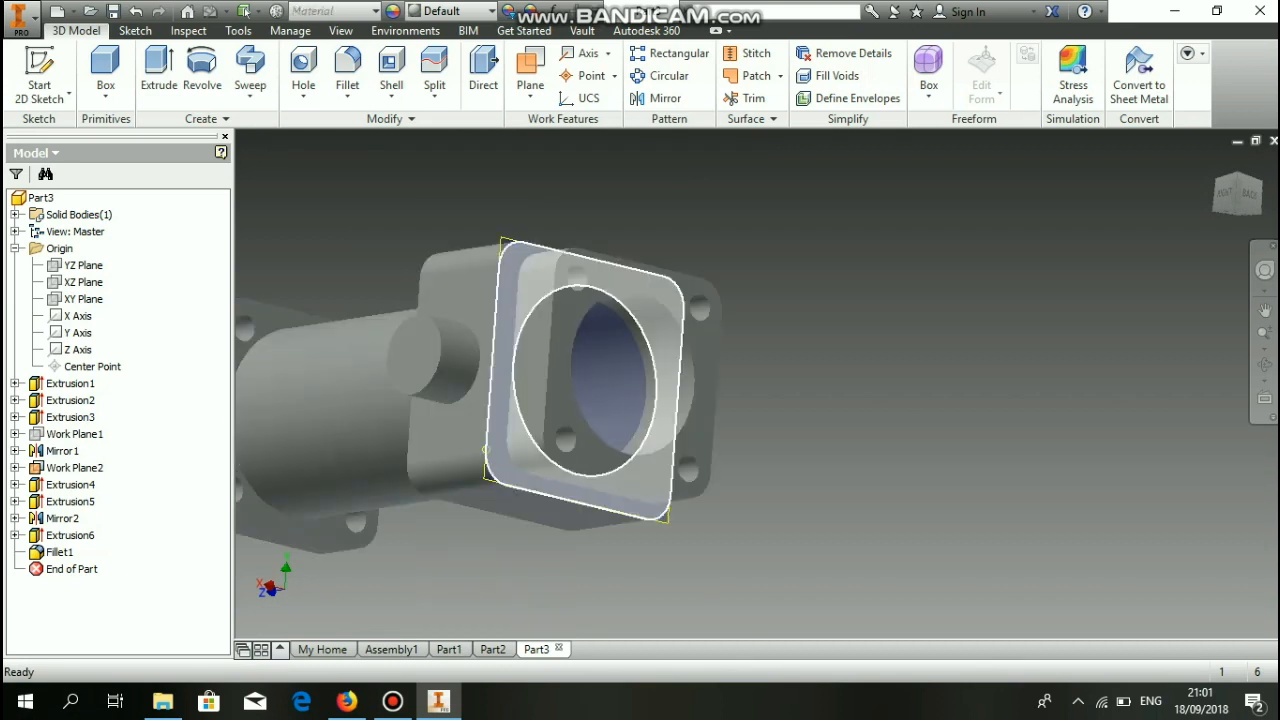
pyautogui.click(500, 245)
pyautogui.rightClick(500, 242)
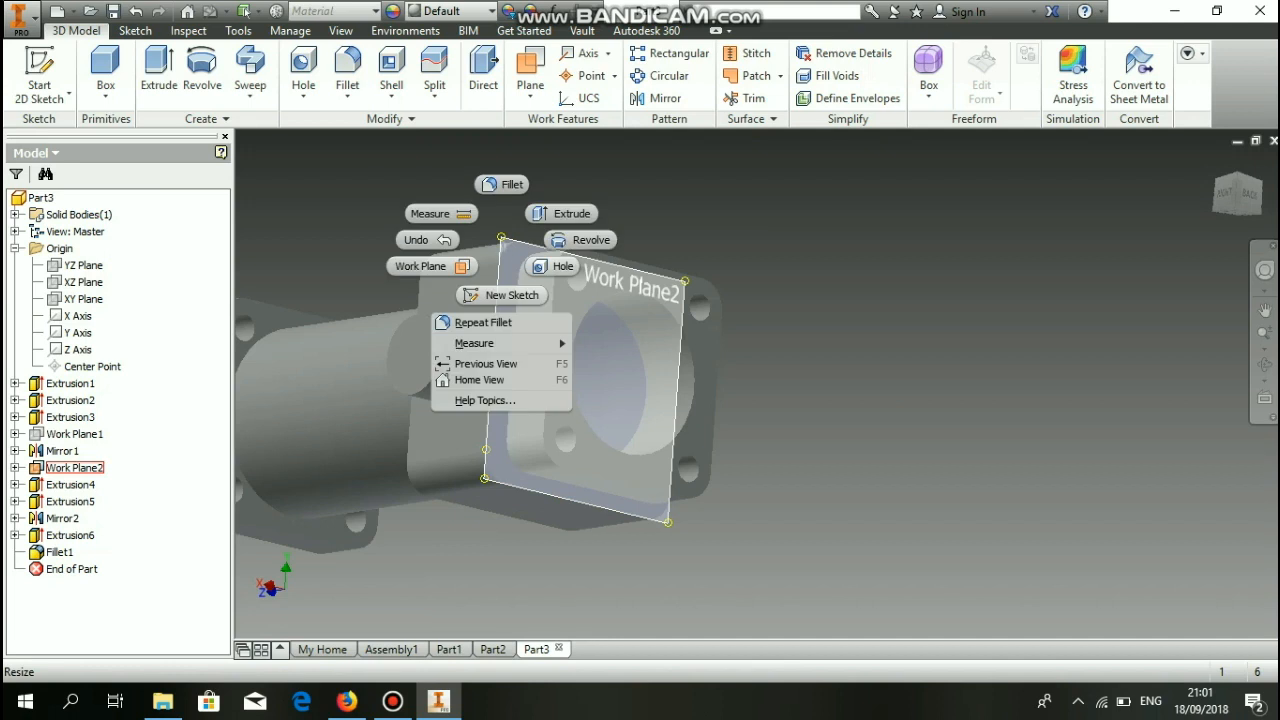
pyautogui.click(504, 241)
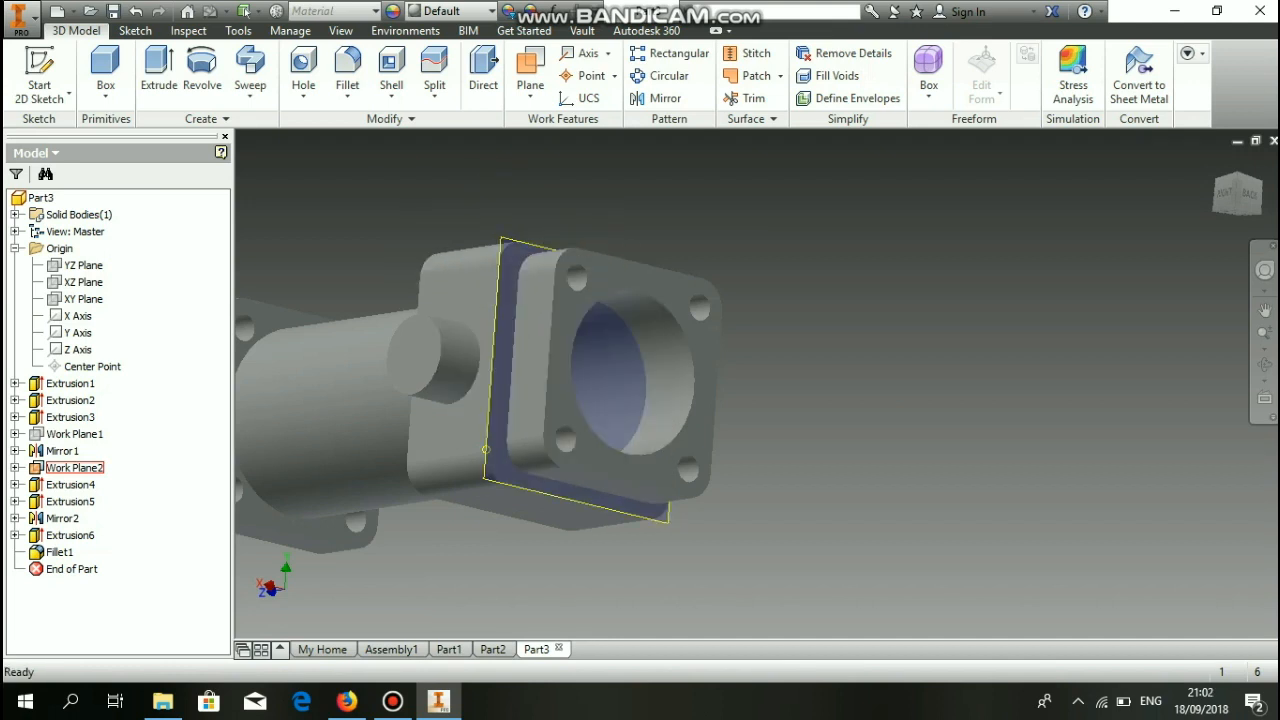
pyautogui.click(501, 239)
pyautogui.rightClick(501, 240)
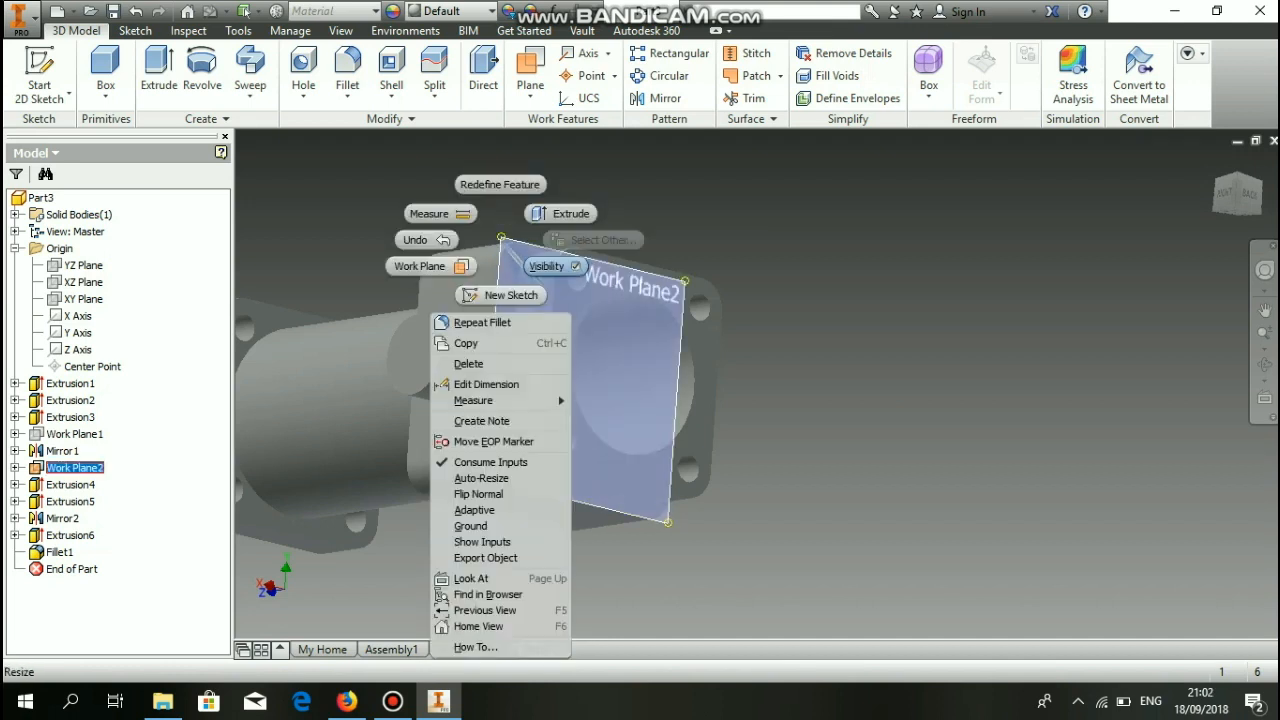
pyautogui.click(538, 265)
# Step: Apply the Glossy - Gold appearance from the Inventor Material Library to the whole part
pyautogui.keyDown('shift'); pyautogui.moveTo(745, 350); pyautogui.dragTo(530, 350, button='middle'); pyautogui.keyUp('shift')
pyautogui.keyDown('shift'); pyautogui.moveTo(700, 365); pyautogui.dragTo(595, 372, button='middle'); pyautogui.keyUp('shift')
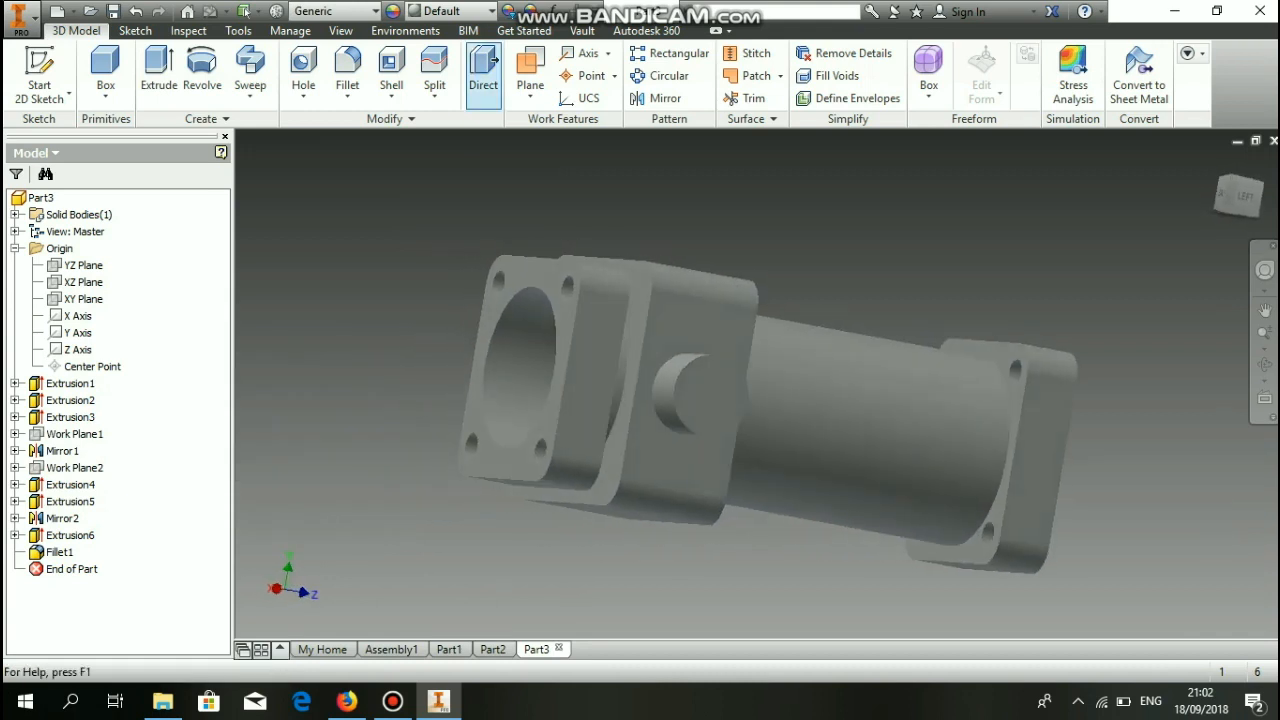
pyautogui.click(478, 11)
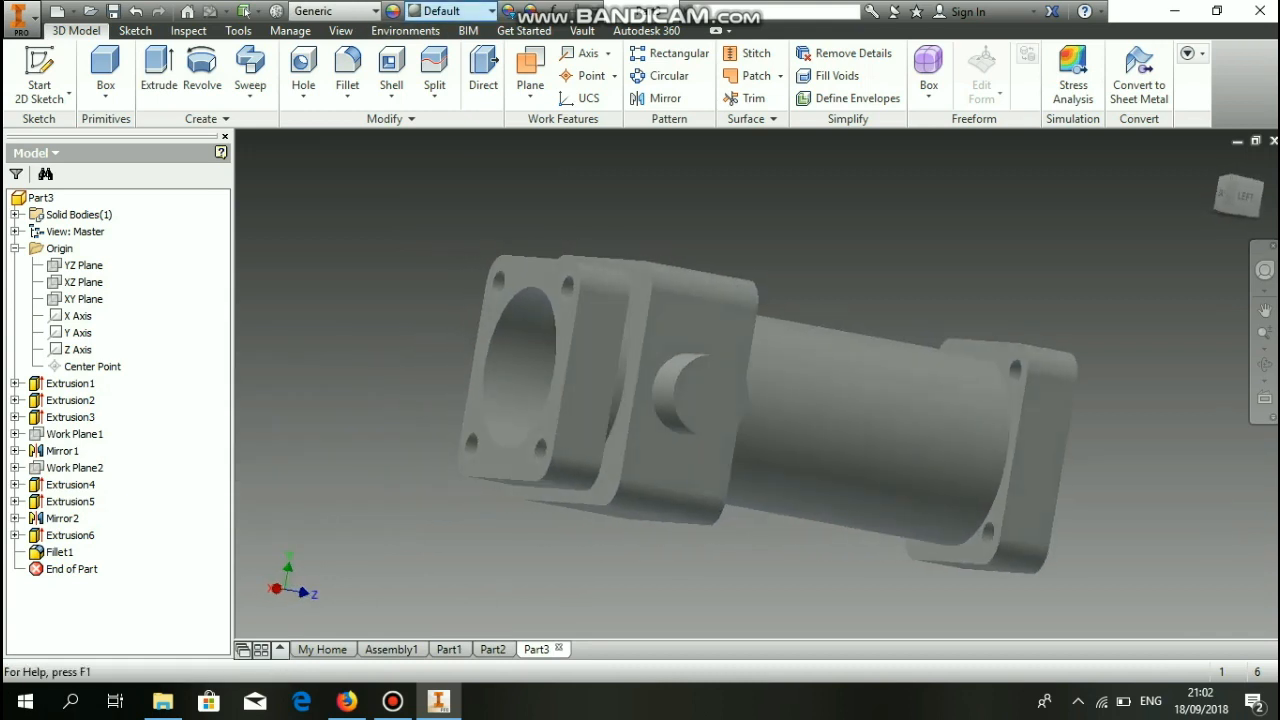
pyautogui.click(491, 11)
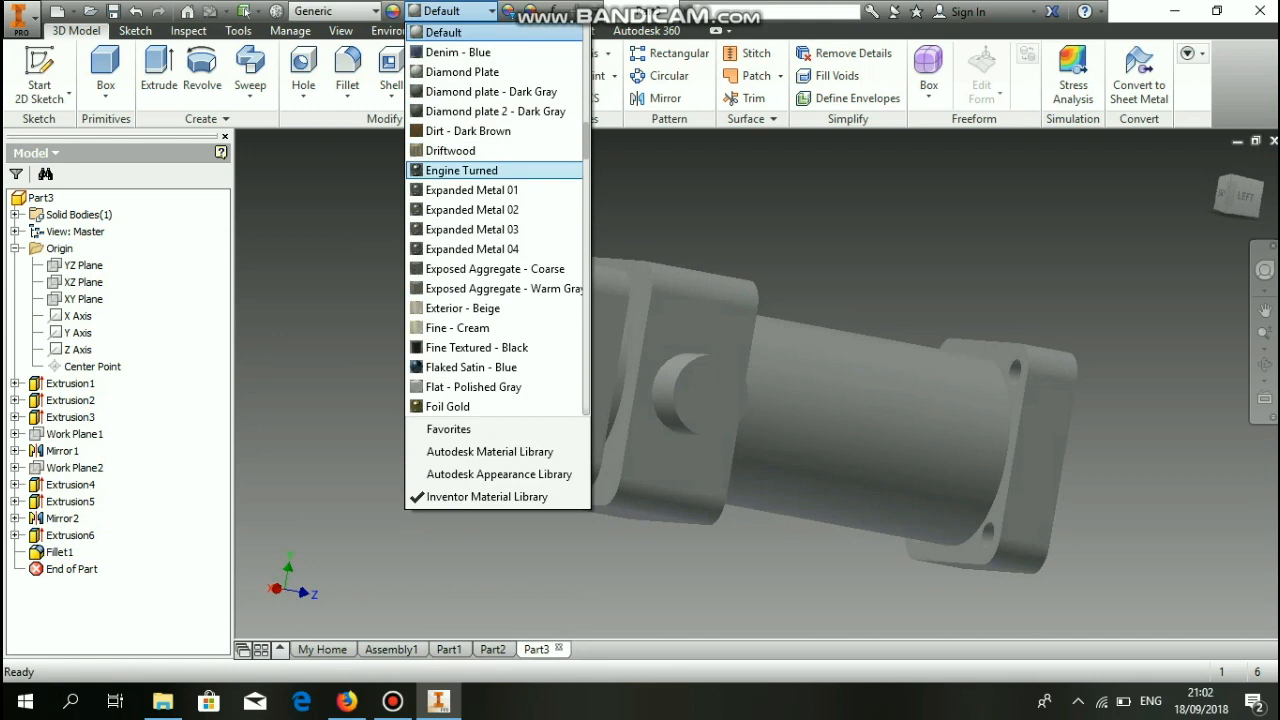
pyautogui.scroll(-4, 495, 326)
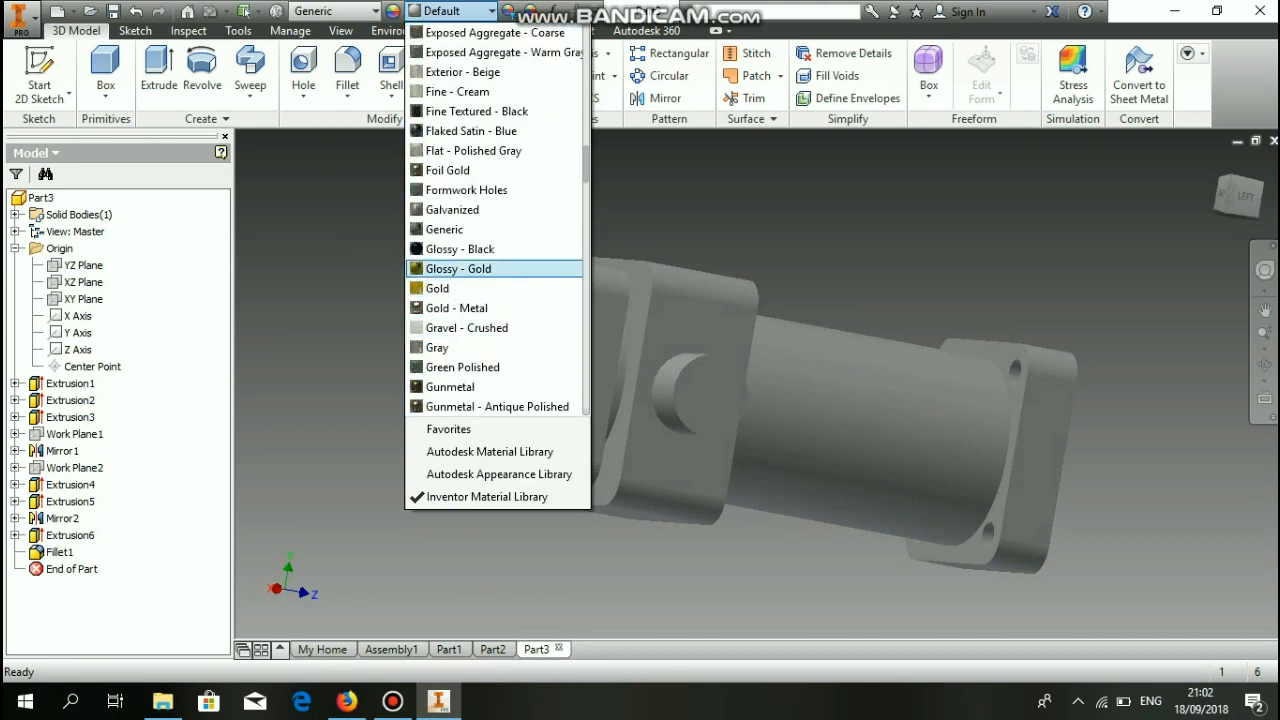
pyautogui.click(468, 269)
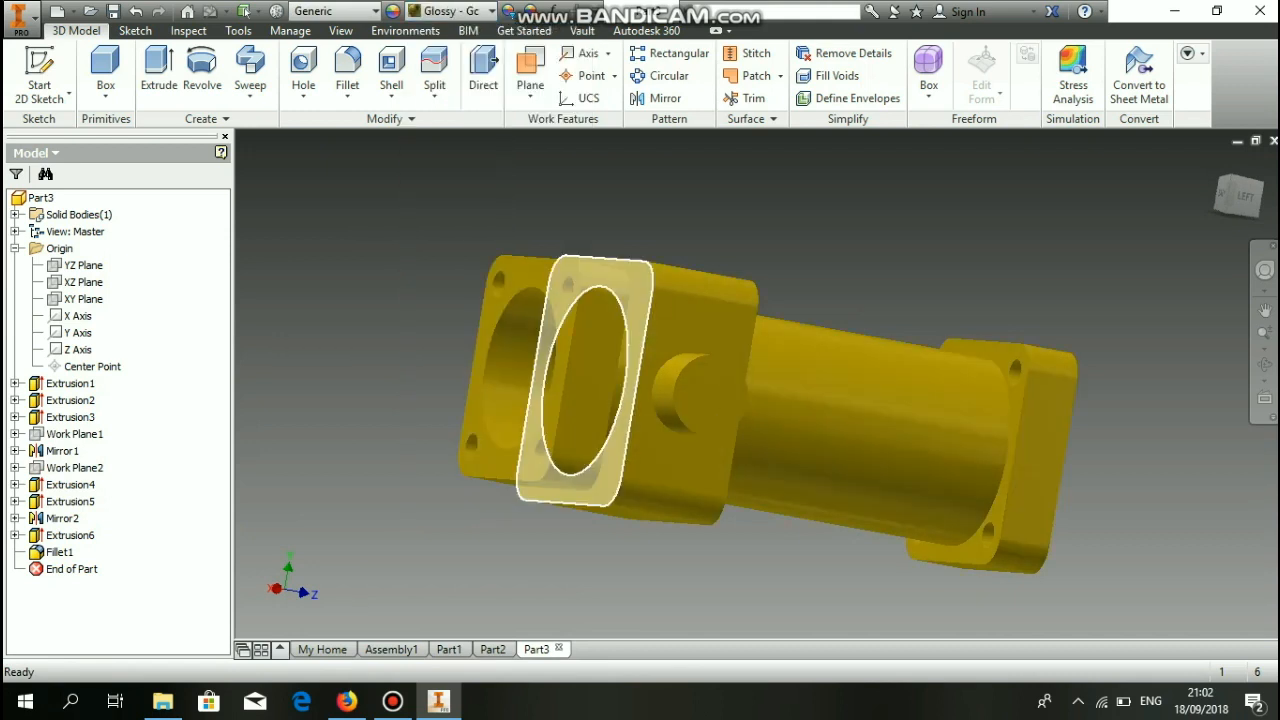
pyautogui.keyDown('shift'); pyautogui.moveTo(560, 390); pyautogui.dragTo(865, 365, button='middle'); pyautogui.keyUp('shift')
pyautogui.scroll(-5, 551, 306)
pyautogui.keyDown('shift'); pyautogui.moveTo(551, 306); pyautogui.dragTo(715, 350, button='middle'); pyautogui.keyUp('shift')
pyautogui.click(392, 701)
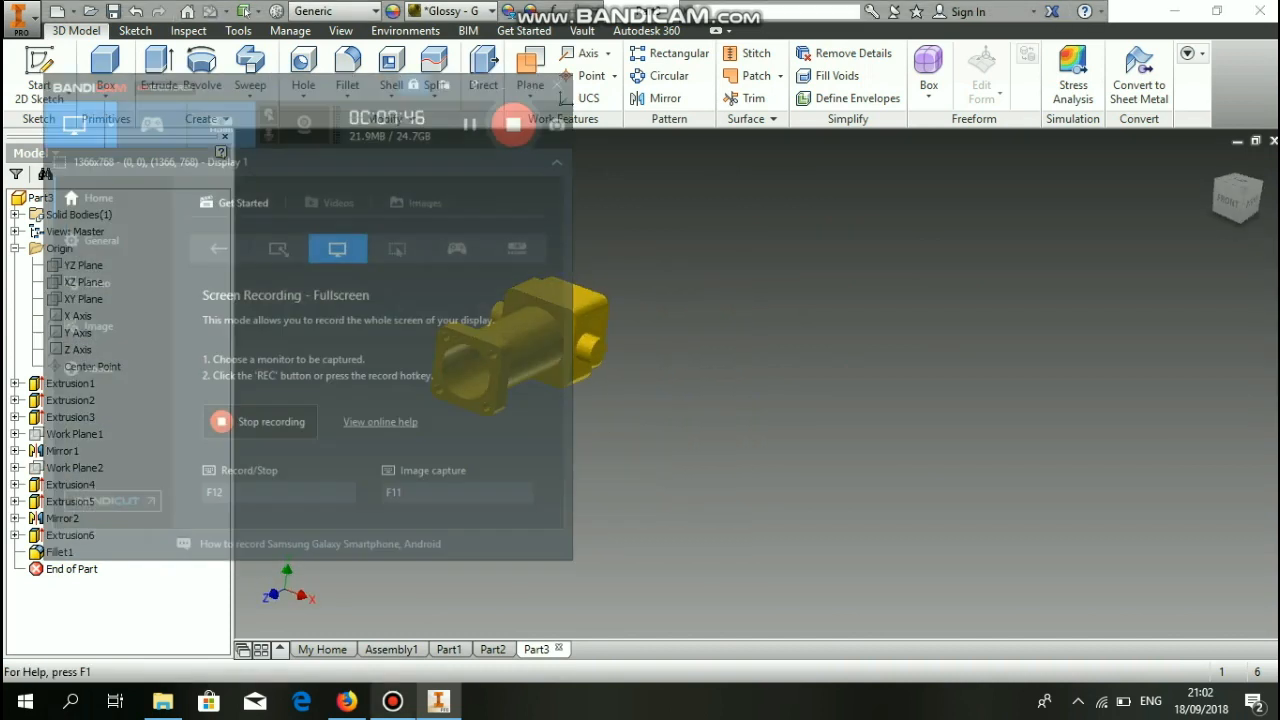